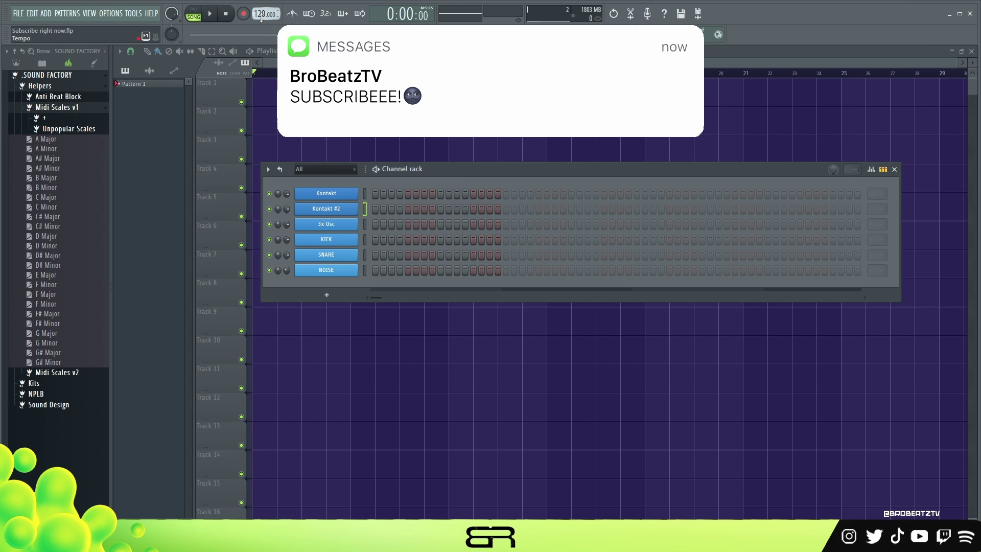
Set the project tempo to 115 BPM and add the F Major scale as a channel above Kontakt in the channel rack
{"action": "scroll", "coordinate": [261, 15], "scroll_direction": "down", "scroll_amount": 6}
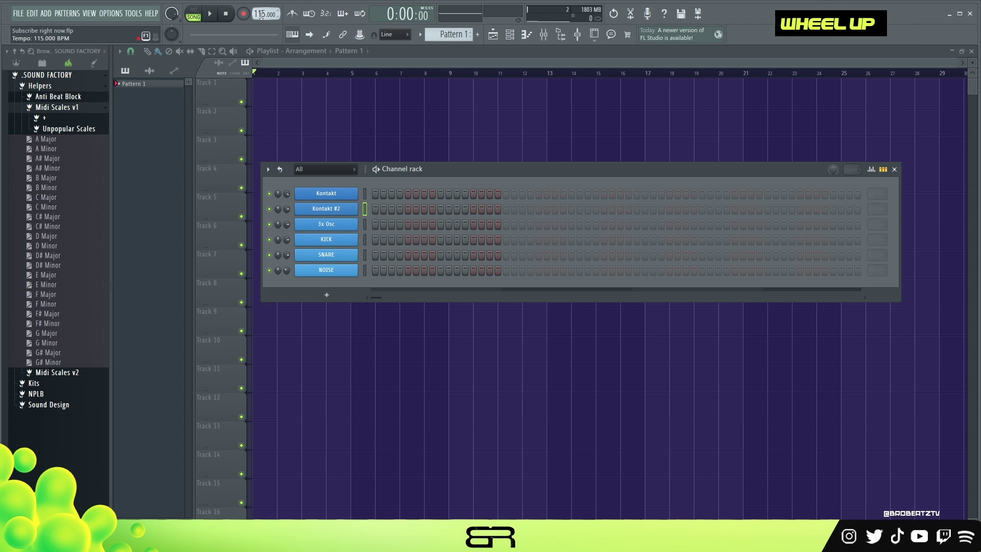
{"action": "left_click_drag", "start_coordinate": [462, 168], "coordinate": [450, 166]}
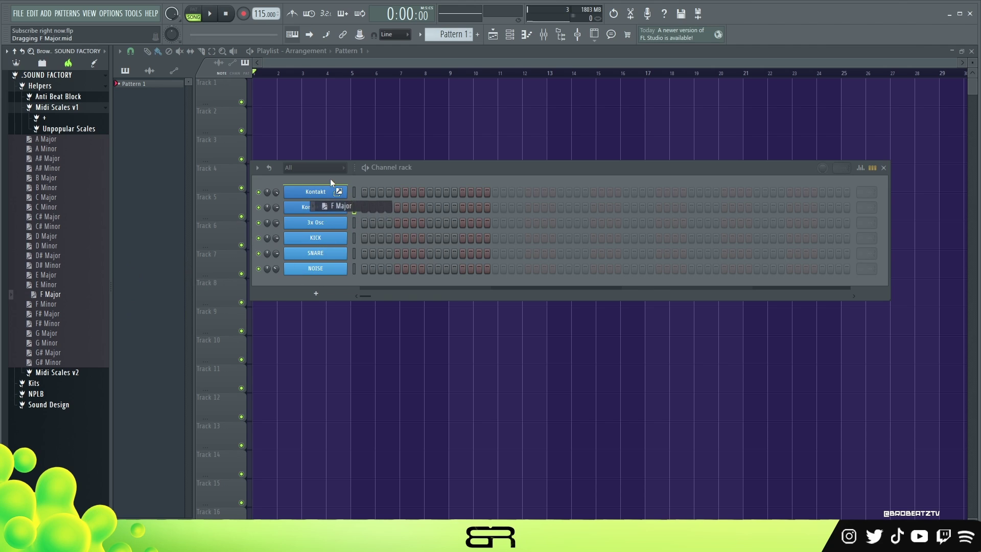
{"action": "left_click_drag", "start_coordinate": [330, 179], "coordinate": [330, 179]}
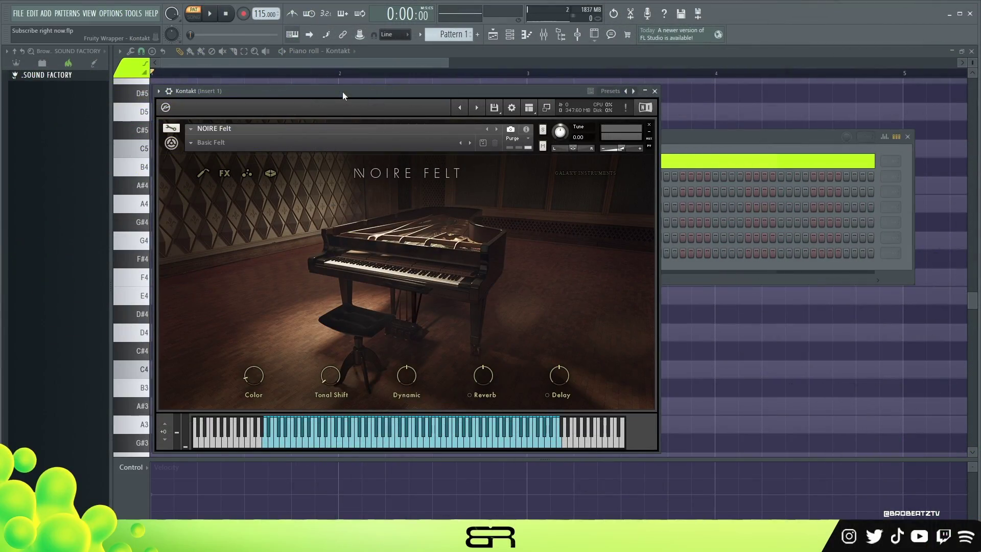
Draw one-bar notes at F4 and A4 in bar 1 of the Kontakt piano roll
{"action": "left_click", "coordinate": [322, 64]}
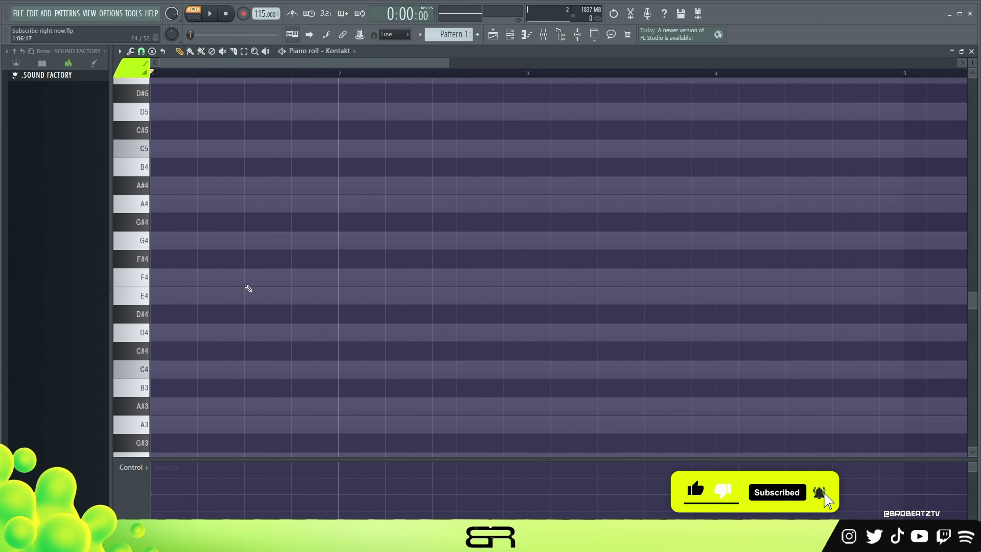
{"action": "mouse_move", "coordinate": [394, 277]}
{"action": "left_mouse_down"}
{"action": "mouse_move", "coordinate": [415, 277]}
{"action": "mouse_move", "coordinate": [192, 277]}
{"action": "mouse_move", "coordinate": [189, 204]}
{"action": "mouse_move", "coordinate": [133, 128]}
{"action": "mouse_move", "coordinate": [134, 147]}
{"action": "mouse_move", "coordinate": [194, 201]}
{"action": "mouse_move", "coordinate": [230, 168]}
{"action": "mouse_move", "coordinate": [225, 177]}
{"action": "mouse_move", "coordinate": [248, 204]}
{"action": "left_mouse_up"}
{"action": "left_click", "coordinate": [189, 277], "text": "ctrl"}
{"action": "right_click", "coordinate": [191, 199]}
{"action": "left_click", "coordinate": [233, 200], "text": "ctrl"}
{"action": "right_click", "coordinate": [336, 249]}
{"action": "right_click", "coordinate": [285, 184]}
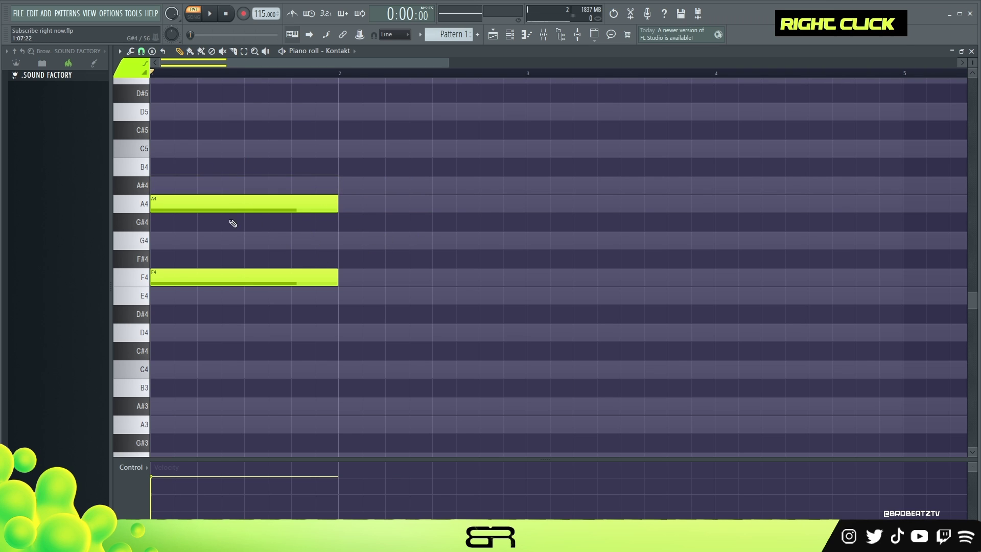
Move the A4 note to A#4 in bar 2 and add a one-bar A4 note in bar 3
{"action": "left_click_drag", "start_coordinate": [185, 203], "coordinate": [420, 184]}
{"action": "key", "text": "space"}
{"action": "key", "text": "space"}
{"action": "left_click", "coordinate": [532, 209]}
{"action": "key", "text": "space"}
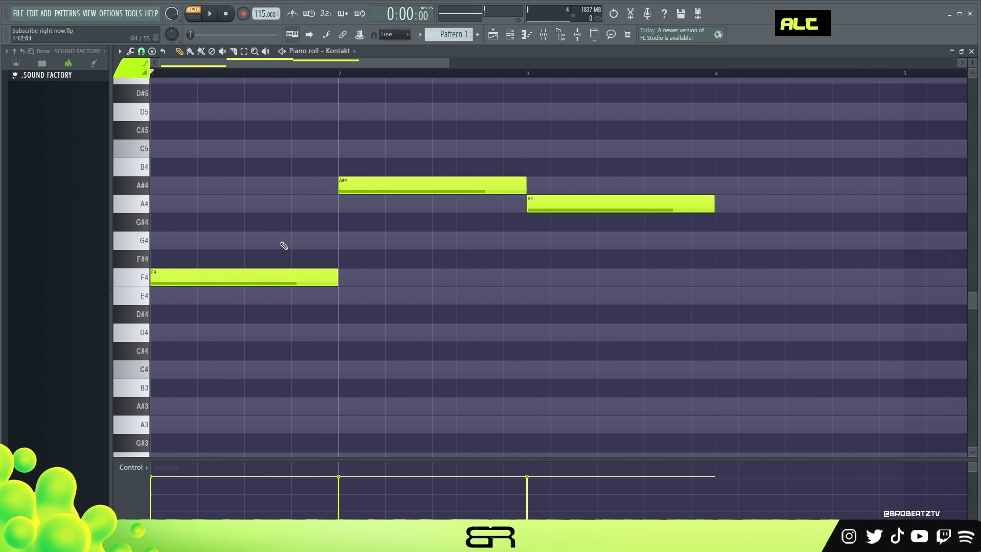
{"action": "right_click", "coordinate": [587, 224], "text": "alt"}
{"action": "right_click", "coordinate": [596, 220], "text": "alt"}
{"action": "right_click", "coordinate": [286, 249], "text": "alt"}
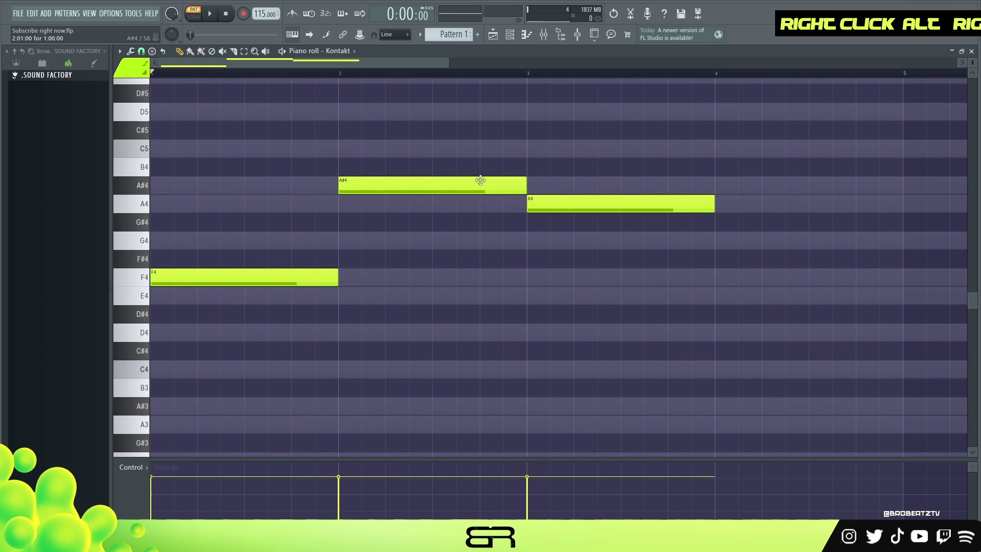
Swap the A4 note into bar 1 and the F4 note into bar 3, and extend F4 to the end of bar 4
{"action": "left_click_drag", "start_coordinate": [563, 201], "coordinate": [219, 204]}
{"action": "left_click_drag", "start_coordinate": [240, 279], "coordinate": [591, 274]}
{"action": "key", "text": "space"}
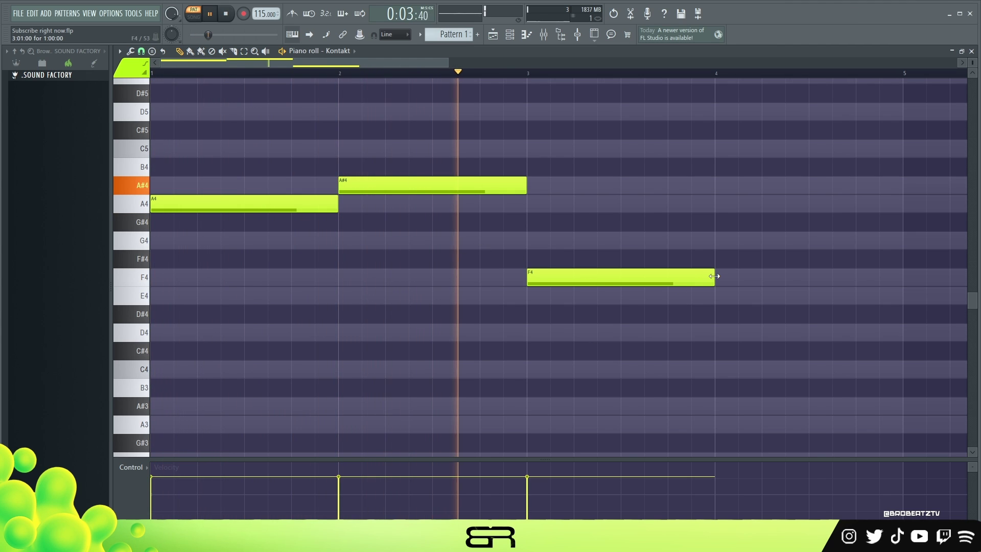
{"action": "left_click_drag", "start_coordinate": [714, 277], "coordinate": [880, 274]}
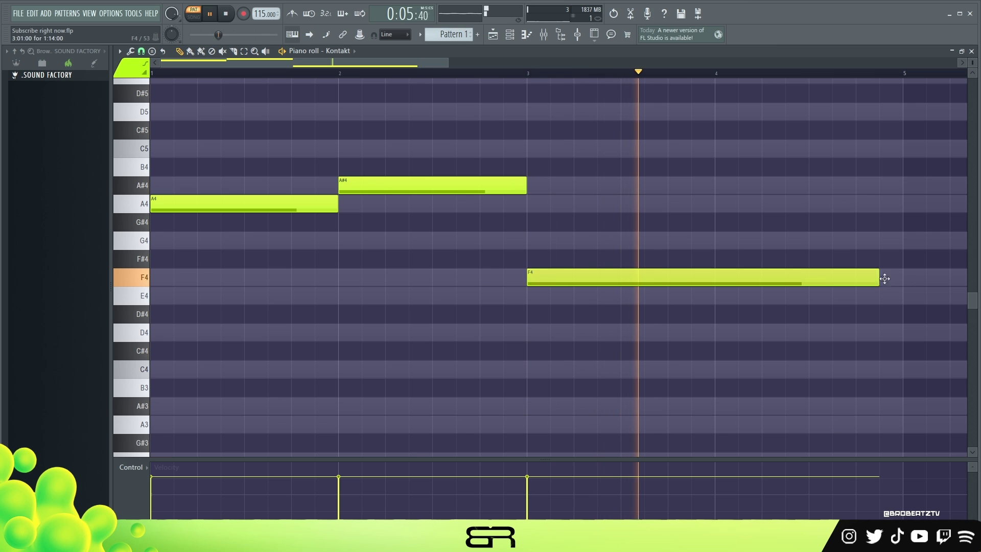
{"action": "left_click_drag", "start_coordinate": [881, 280], "coordinate": [903, 279]}
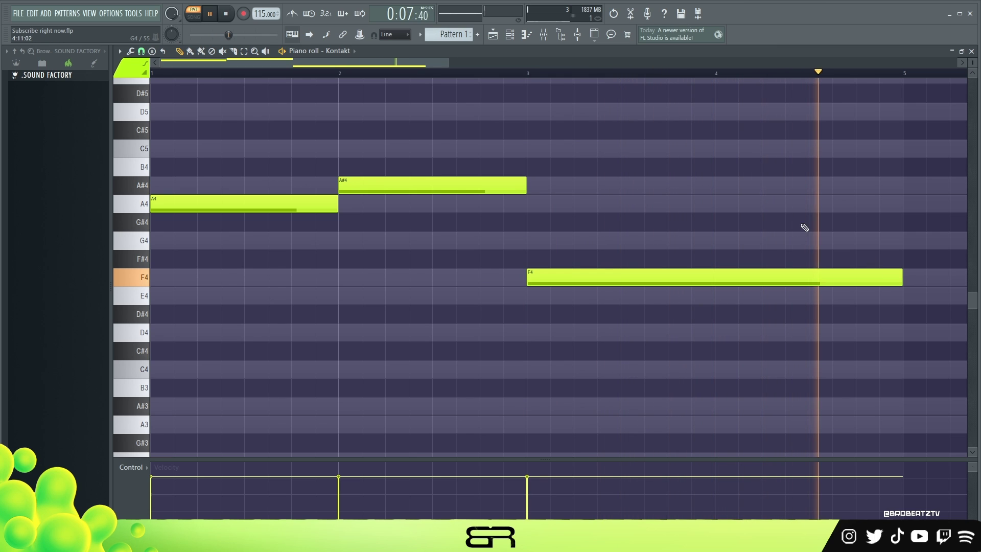
{"action": "right_click", "coordinate": [627, 235]}
{"action": "key", "text": "space"}
Transpose all three notes down one octave to A3, A#3 and F3 and play them back
{"action": "key", "text": "ctrl+a"}
{"action": "key", "text": "Down"}
{"action": "left_click", "coordinate": [430, 262], "text": "ctrl"}
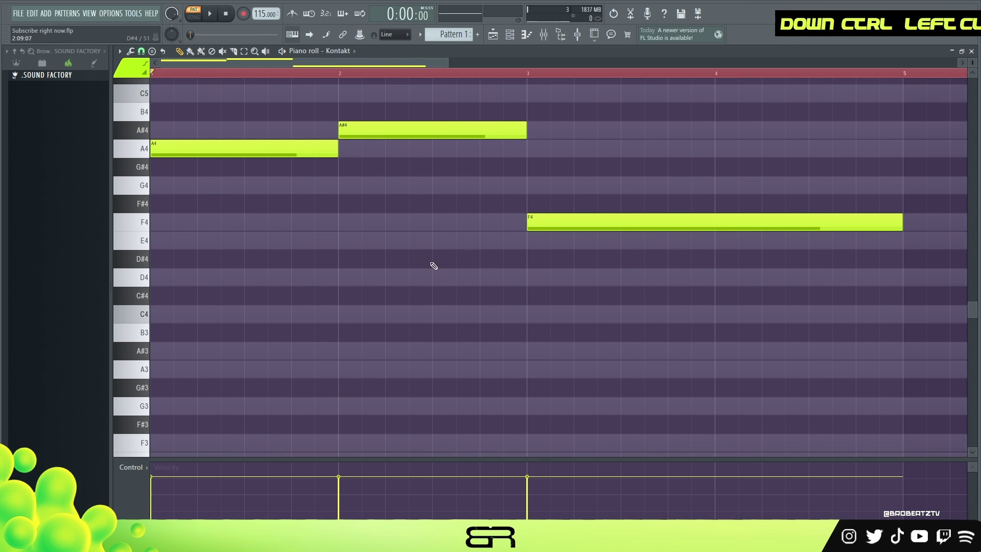
{"action": "key", "text": "ctrl+Down"}
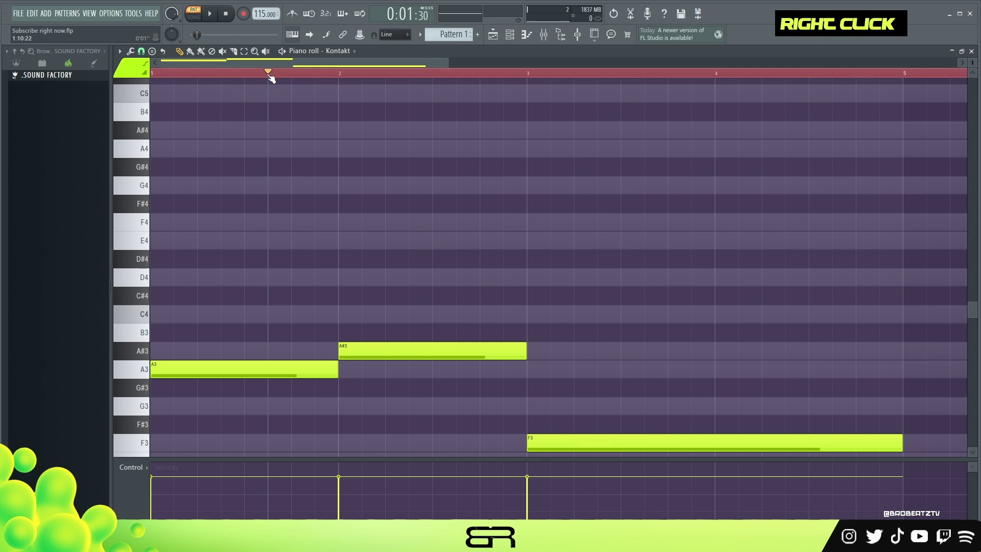
{"action": "key", "text": "space"}
{"action": "scroll", "coordinate": [306, 230], "scroll_direction": "up", "scroll_amount": 4}
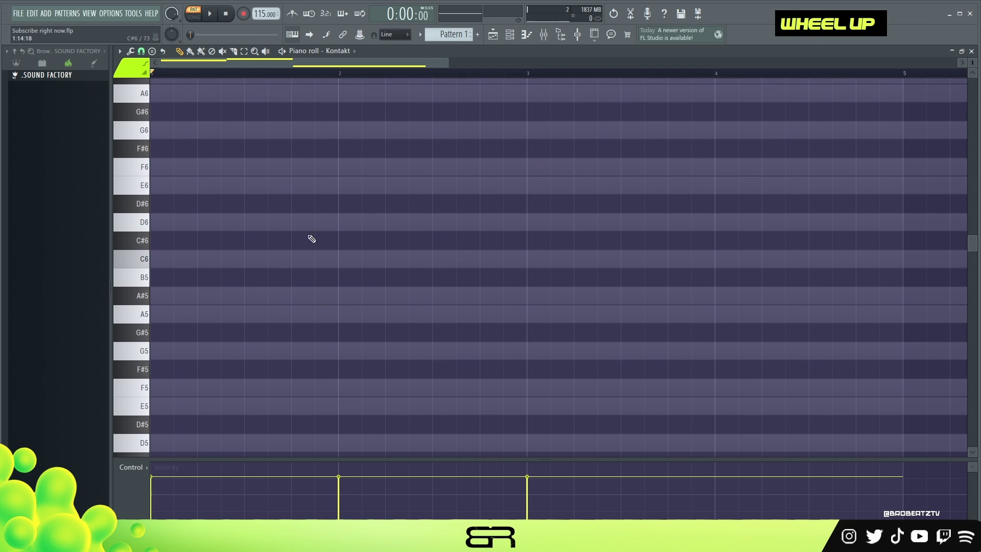
{"action": "scroll", "coordinate": [234, 160], "scroll_direction": "down", "scroll_amount": 6}
{"action": "scroll", "coordinate": [245, 162], "scroll_direction": "down", "scroll_amount": 3}
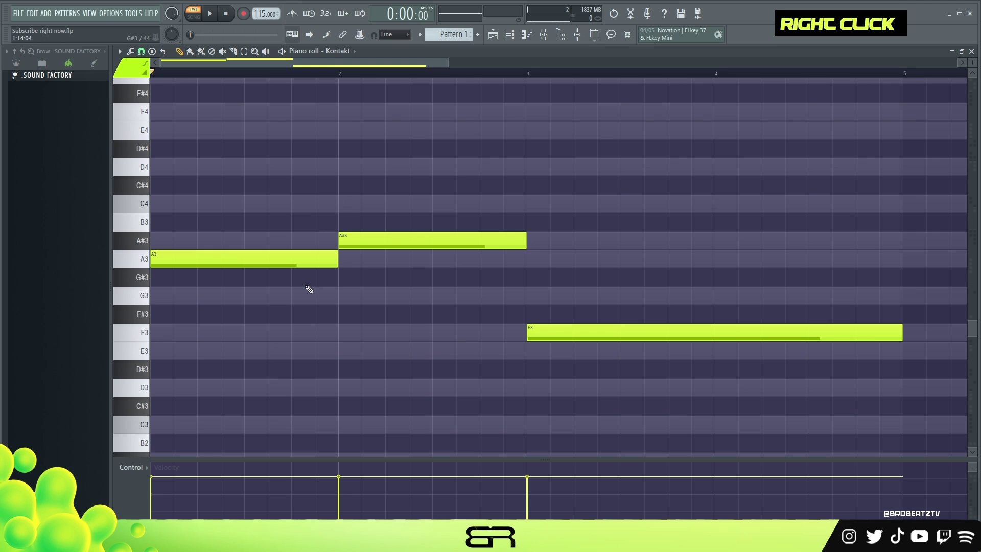
{"action": "key", "text": "space"}
{"action": "key", "text": "space"}
{"action": "right_click", "coordinate": [287, 321]}
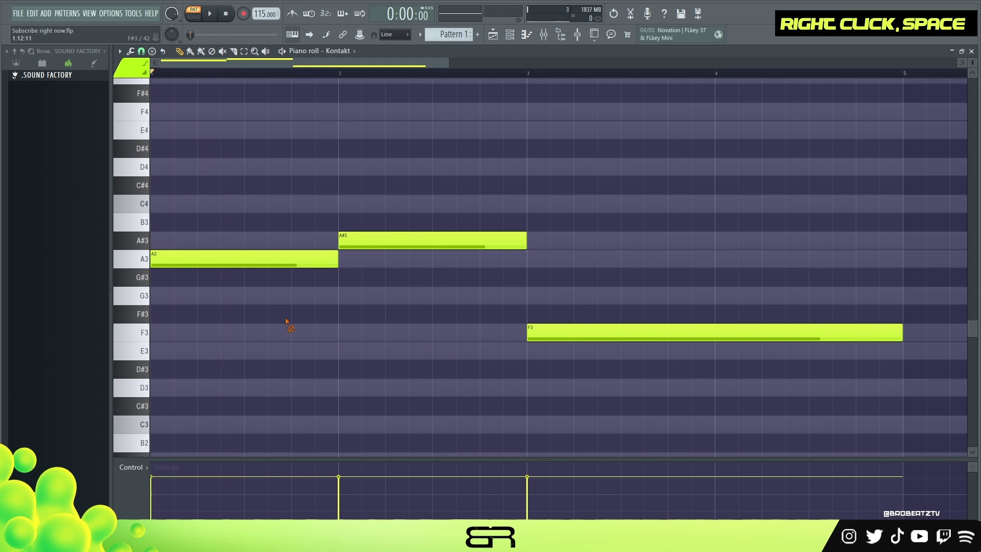
Duplicate the A3 note in bar 1 to E4 and C5 to start the first chord
{"action": "scroll", "coordinate": [259, 292], "scroll_direction": "up", "scroll_amount": 6}
{"action": "left_click", "coordinate": [199, 368], "text": "ctrl"}
{"action": "left_click", "coordinate": [184, 369], "text": "shift"}
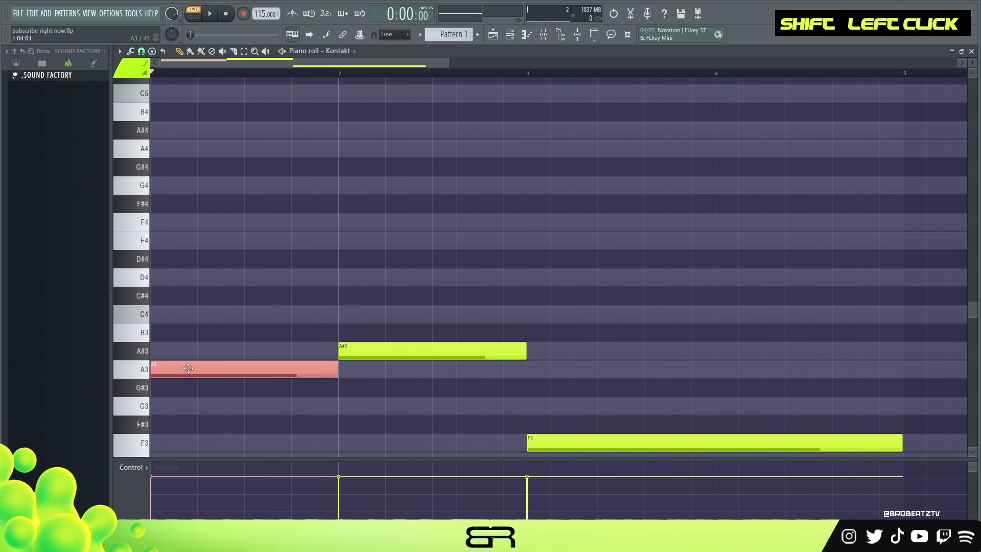
{"action": "left_click_drag", "start_coordinate": [129, 360], "coordinate": [163, 238]}
{"action": "right_click", "coordinate": [206, 315]}
{"action": "key", "text": "ctrl+Up"}
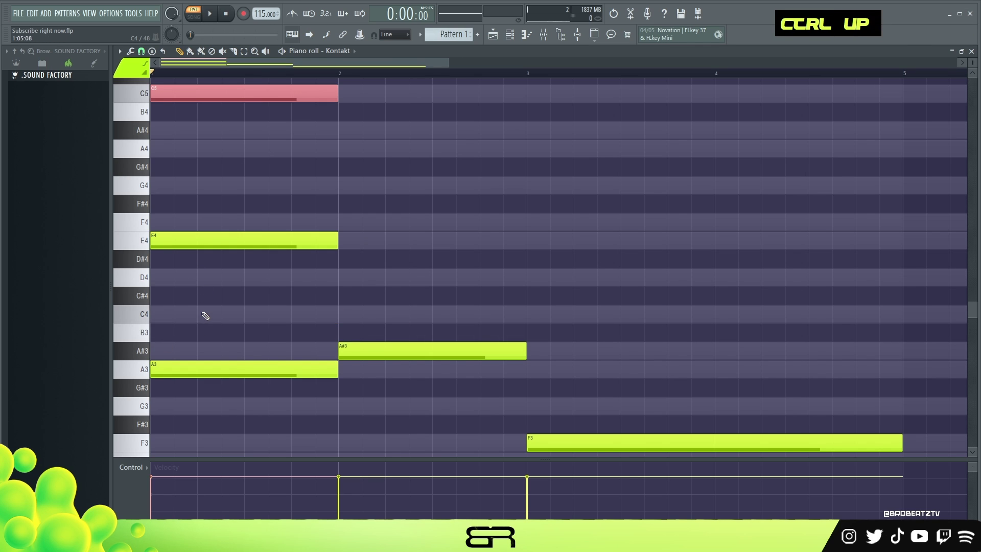
Add one-bar E5 and G5 notes to the bar 1 chord and play it back
{"action": "scroll", "coordinate": [205, 316], "scroll_direction": "up", "scroll_amount": 3}
{"action": "left_click_drag", "start_coordinate": [207, 306], "coordinate": [189, 371]}
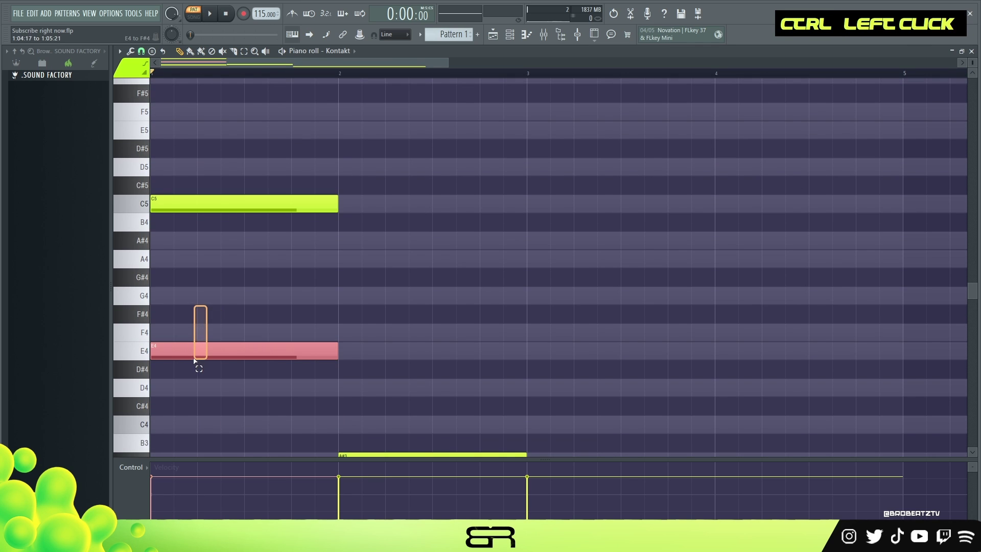
{"action": "left_click", "coordinate": [164, 349], "text": "shift"}
{"action": "key", "text": "ctrl+Up"}
{"action": "scroll", "coordinate": [230, 302], "scroll_direction": "up", "scroll_amount": 2}
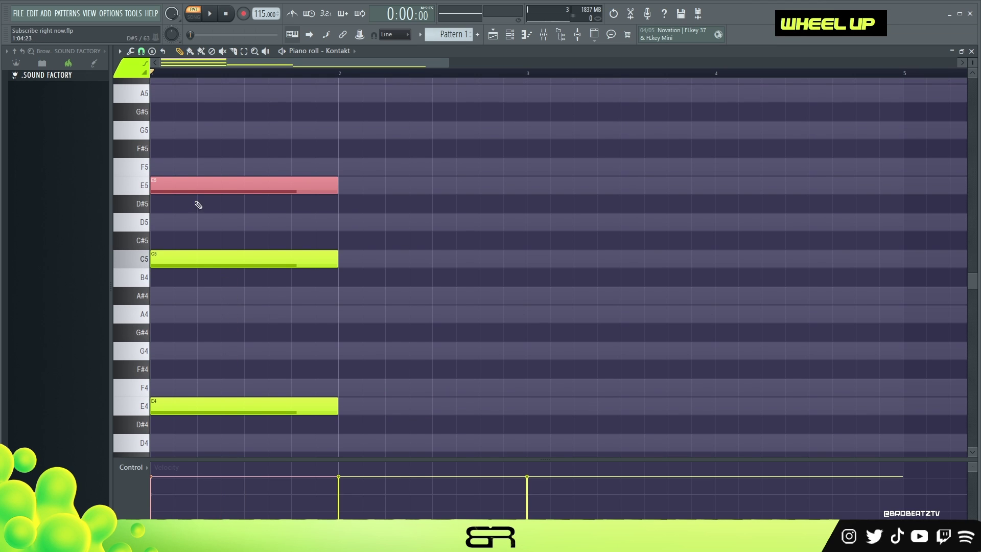
{"action": "left_click_drag", "start_coordinate": [190, 191], "coordinate": [158, 124]}
{"action": "right_click", "coordinate": [486, 203]}
{"action": "key", "text": "space"}
{"action": "scroll", "coordinate": [486, 204], "scroll_direction": "down", "scroll_amount": 3}
{"action": "scroll", "coordinate": [482, 215], "scroll_direction": "up", "scroll_amount": 6}
{"action": "key", "text": "space"}
{"action": "scroll", "coordinate": [482, 215], "scroll_direction": "down", "scroll_amount": 3}
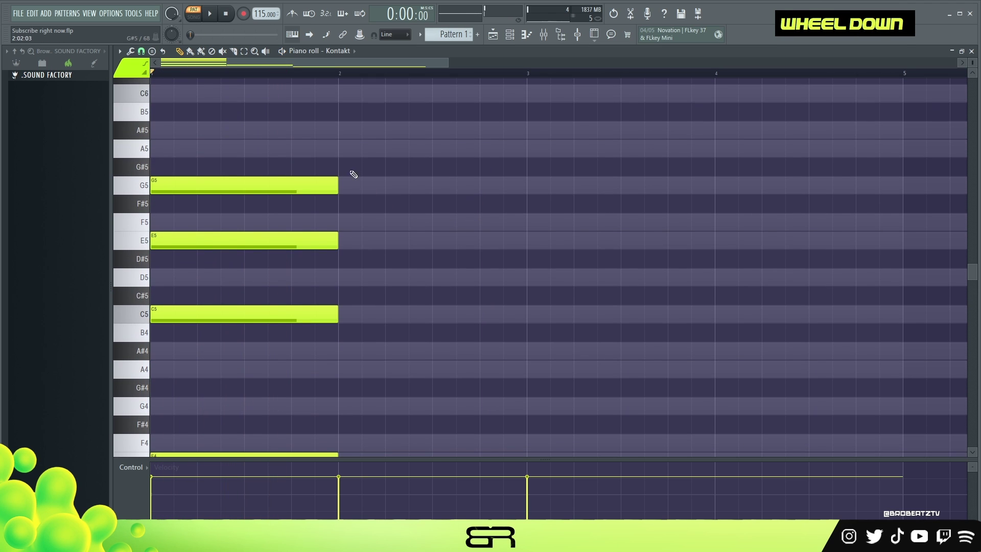
Copy the C5, E5 and G5 notes from bar 1 into bar 2 and lower the copied E5 to D5
{"action": "left_click_drag", "start_coordinate": [354, 173], "coordinate": [158, 265]}
{"action": "left_click", "coordinate": [170, 315], "text": "ctrl+shift"}
{"action": "left_click_drag", "start_coordinate": [165, 319], "coordinate": [352, 318]}
{"action": "right_click", "coordinate": [377, 258]}
{"action": "left_click_drag", "start_coordinate": [377, 241], "coordinate": [366, 284]}
{"action": "scroll", "coordinate": [362, 256], "scroll_direction": "down", "scroll_amount": 4}
{"action": "scroll", "coordinate": [357, 263], "scroll_direction": "up", "scroll_amount": 2}
{"action": "scroll", "coordinate": [358, 263], "scroll_direction": "down", "scroll_amount": 1}
Copy the bar 1 E4 note into bar 2 at F4 and play back the progression
{"action": "left_click_drag", "start_coordinate": [266, 269], "coordinate": [230, 299]}
{"action": "left_click_drag", "start_coordinate": [195, 295], "coordinate": [378, 276]}
{"action": "right_click", "coordinate": [390, 254]}
{"action": "scroll", "coordinate": [594, 247], "scroll_direction": "down", "scroll_amount": 3}
{"action": "key", "text": "space"}
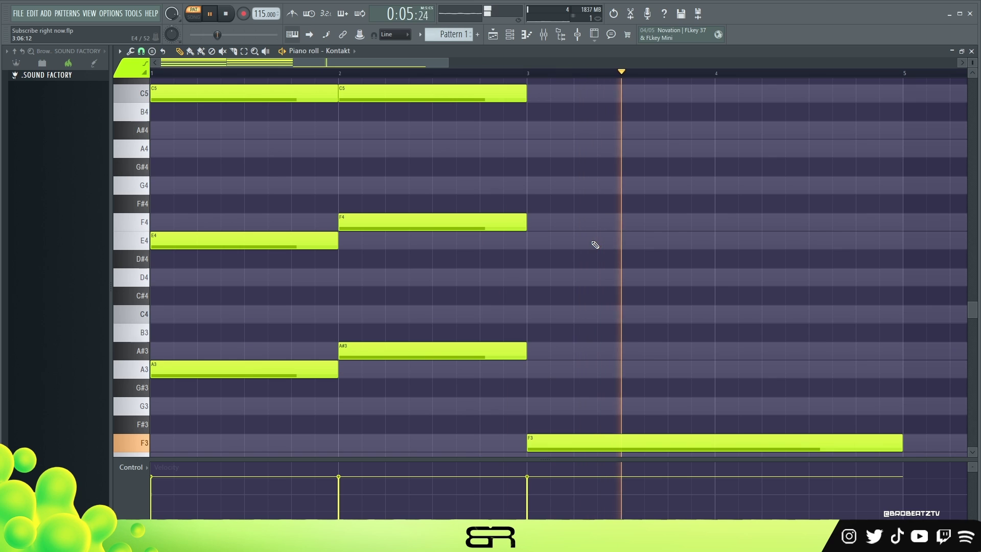
{"action": "key", "text": "space"}
Duplicate the long F3 note in bars 3 and 4 to F4, A4 and C5
{"action": "left_click", "coordinate": [579, 440], "text": "ctrl"}
{"action": "scroll", "coordinate": [577, 429], "scroll_direction": "down", "scroll_amount": 2}
{"action": "left_click", "coordinate": [559, 388], "text": "shift"}
{"action": "key", "text": "ctrl+Up"}
{"action": "scroll", "coordinate": [558, 383], "scroll_direction": "up", "scroll_amount": 4}
{"action": "scroll", "coordinate": [557, 382], "scroll_direction": "up", "scroll_amount": 3}
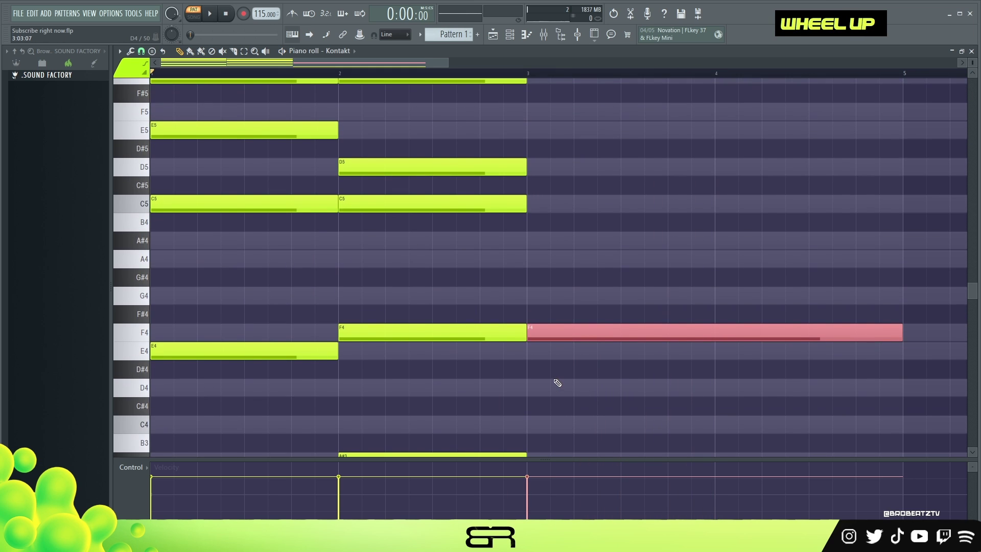
{"action": "left_click", "coordinate": [560, 443], "text": "ctrl"}
{"action": "left_click_drag", "start_coordinate": [559, 443], "coordinate": [566, 369], "text": "shift"}
{"action": "scroll", "coordinate": [565, 368], "scroll_direction": "down", "scroll_amount": 3}
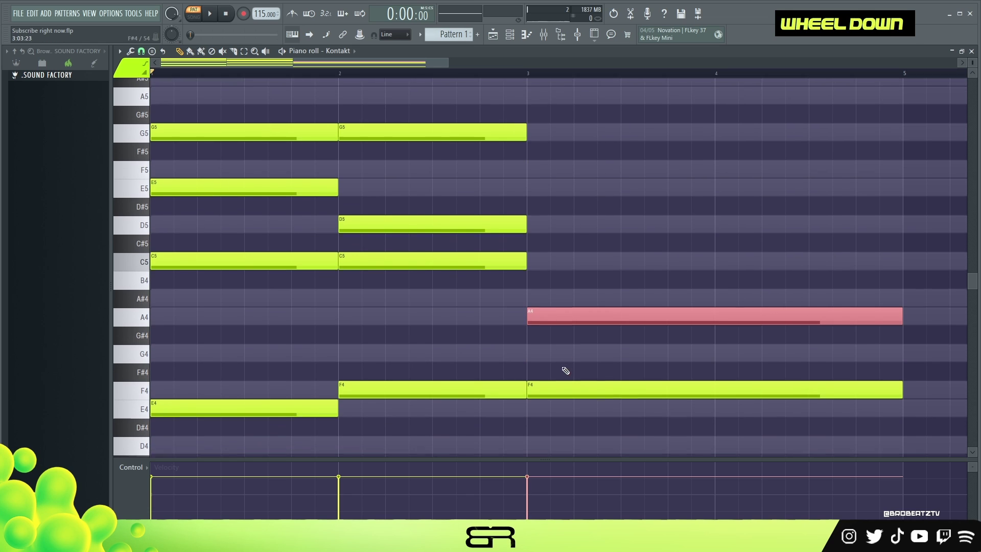
{"action": "left_click_drag", "start_coordinate": [547, 312], "coordinate": [550, 256], "text": "shift"}
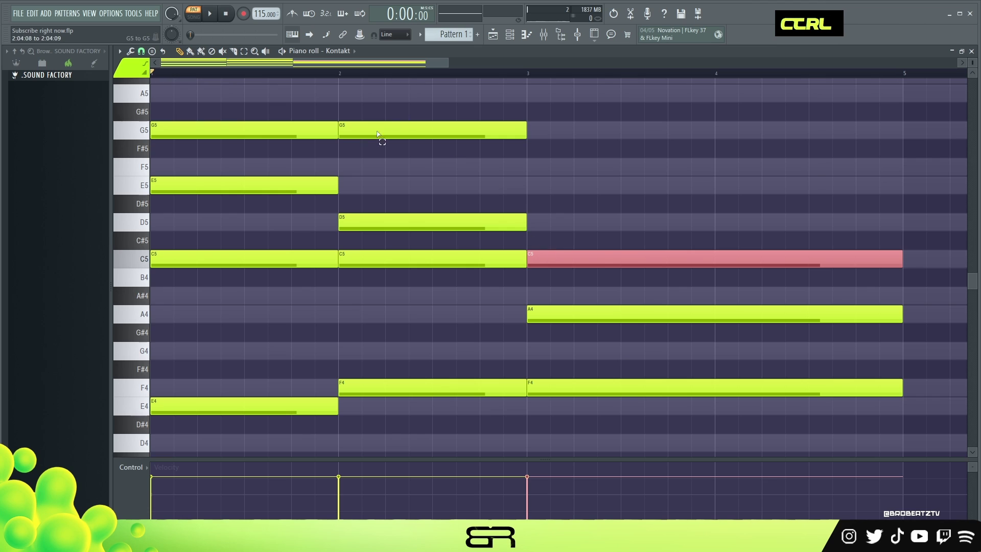
Add E5 and G5 notes to the chord in bars 3 and 4, with G5 held to the end of bar 4
{"action": "left_click_drag", "start_coordinate": [550, 256], "coordinate": [569, 132], "text": "shift"}
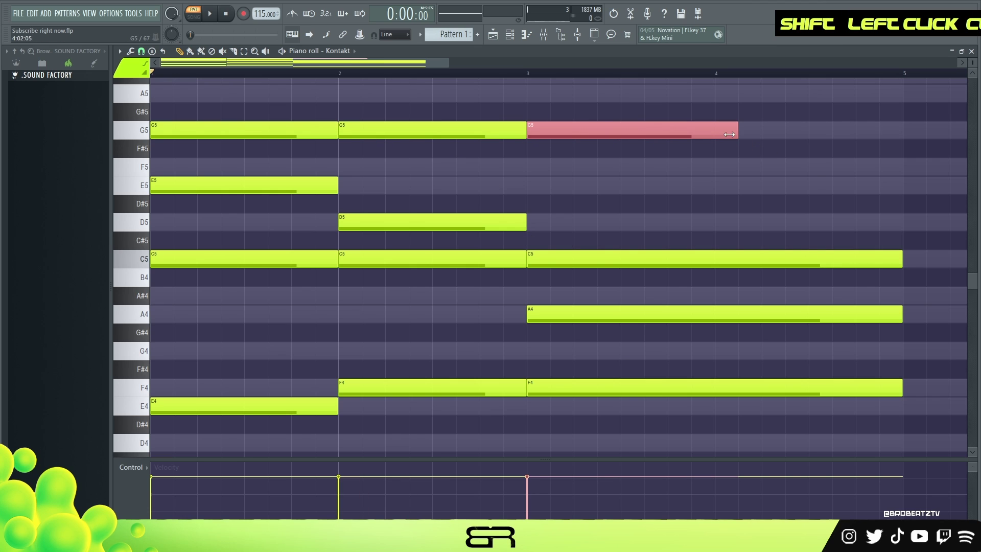
{"action": "left_click_drag", "start_coordinate": [581, 257], "coordinate": [553, 124], "text": "shift"}
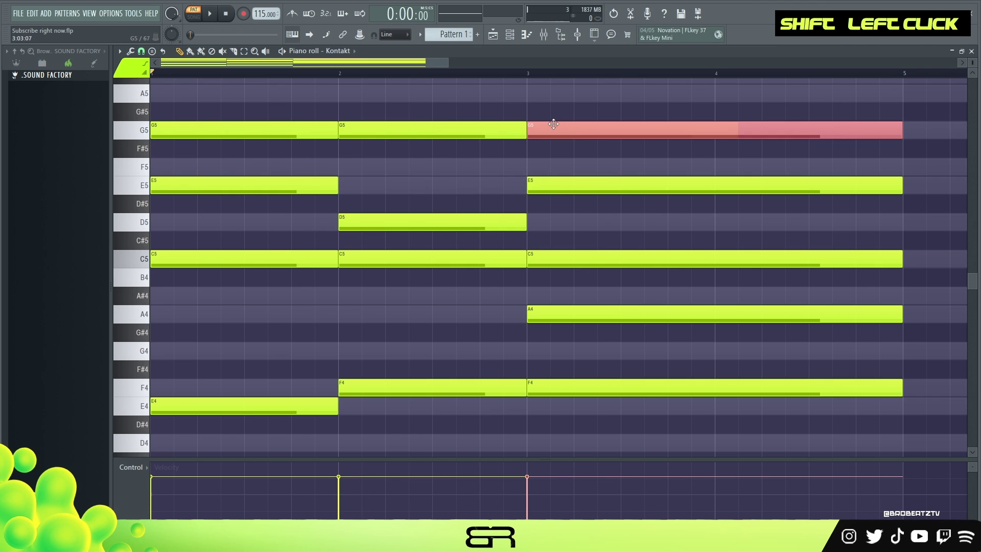
{"action": "right_click", "coordinate": [568, 125]}
{"action": "left_click_drag", "start_coordinate": [736, 135], "coordinate": [898, 150]}
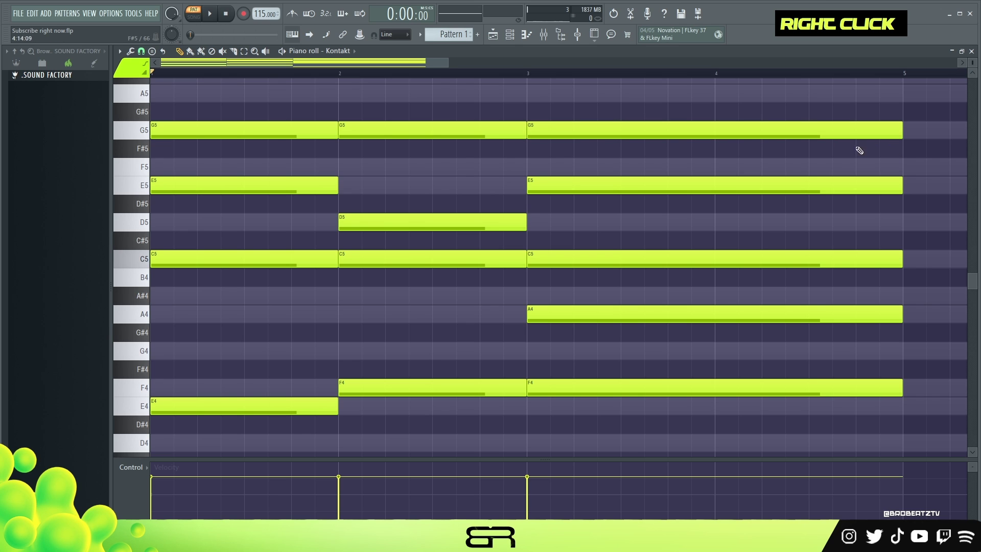
Delete the E5 and F4 notes from the chord in bars 3 and 4 and play back the progression
{"action": "right_click", "coordinate": [691, 185]}
{"action": "right_click", "coordinate": [608, 387]}
{"action": "key", "text": "space"}
{"action": "right_click", "coordinate": [578, 322], "text": "ctrl"}
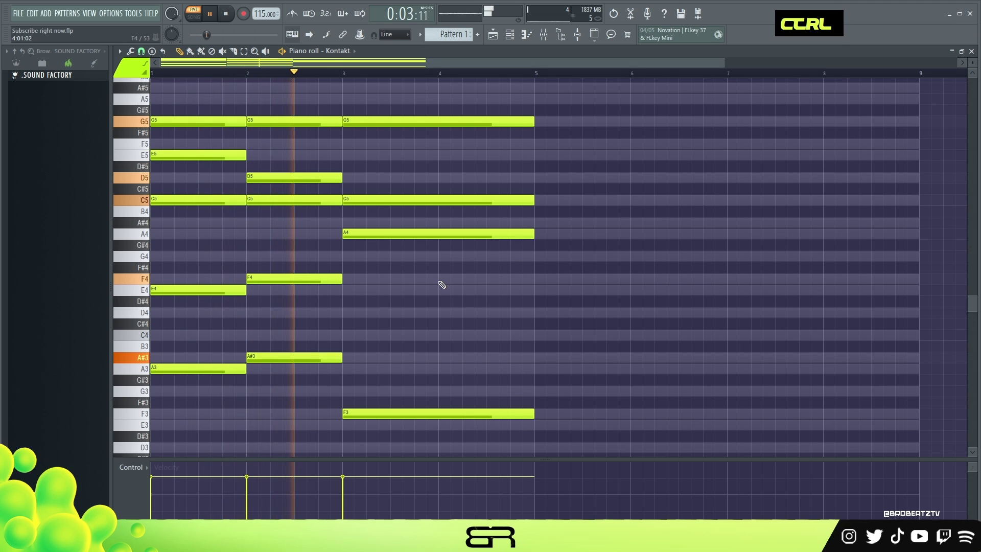
{"action": "key", "text": "ctrl+z"}
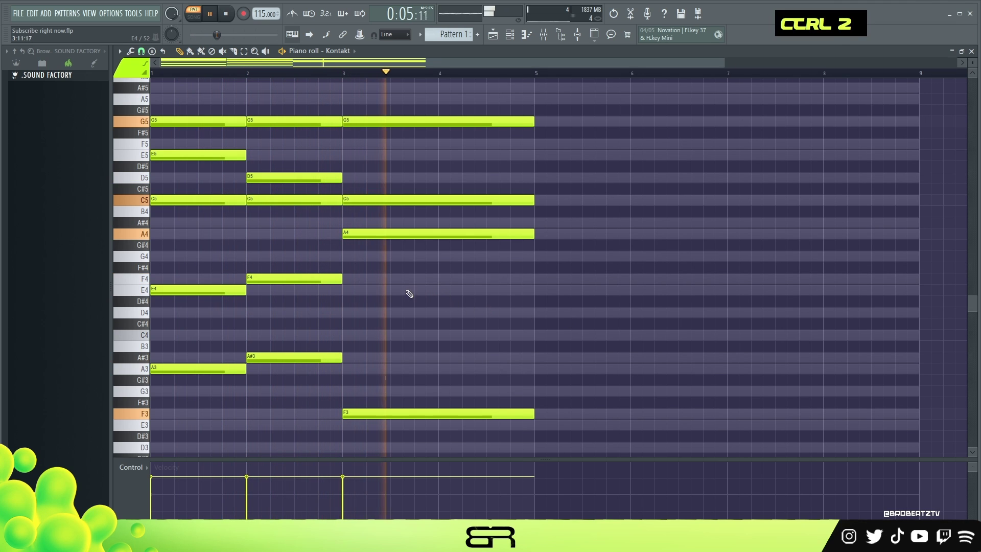
Duplicate the complete four-bar chord progression into bars 5 to 8
{"action": "key", "text": "ctrl+a"}
{"action": "left_click_drag", "start_coordinate": [201, 154], "coordinate": [568, 162]}
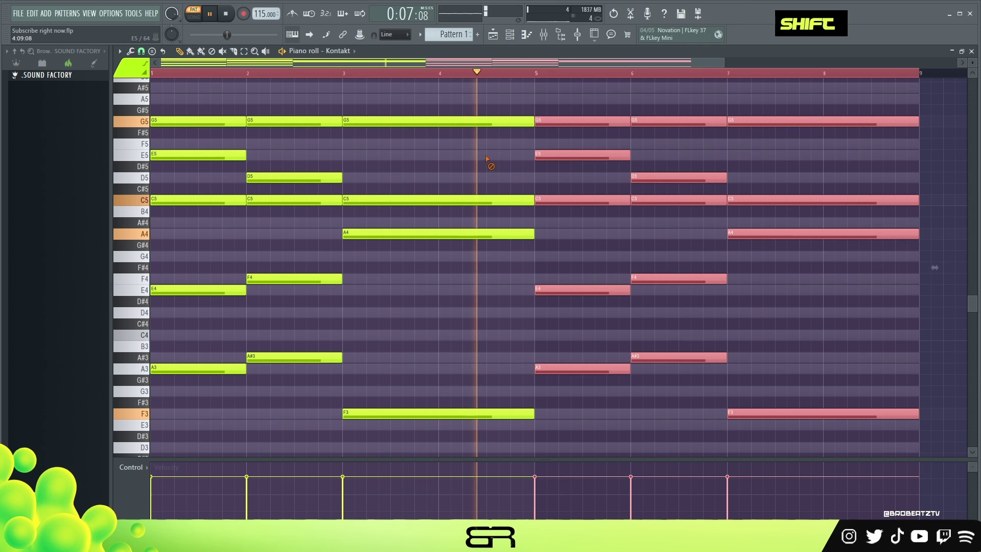
{"action": "right_click", "coordinate": [427, 258]}
{"action": "key", "text": "space"}
Try an F4 copied from F3 in the bars 3–4 chord, play it back, and delete the F4 again
{"action": "left_click", "coordinate": [350, 413], "text": "ctrl"}
{"action": "left_click", "coordinate": [366, 409], "text": "shift"}
{"action": "key", "text": "ctrl+Up"}
{"action": "right_click", "coordinate": [306, 74]}
{"action": "key", "text": "space"}
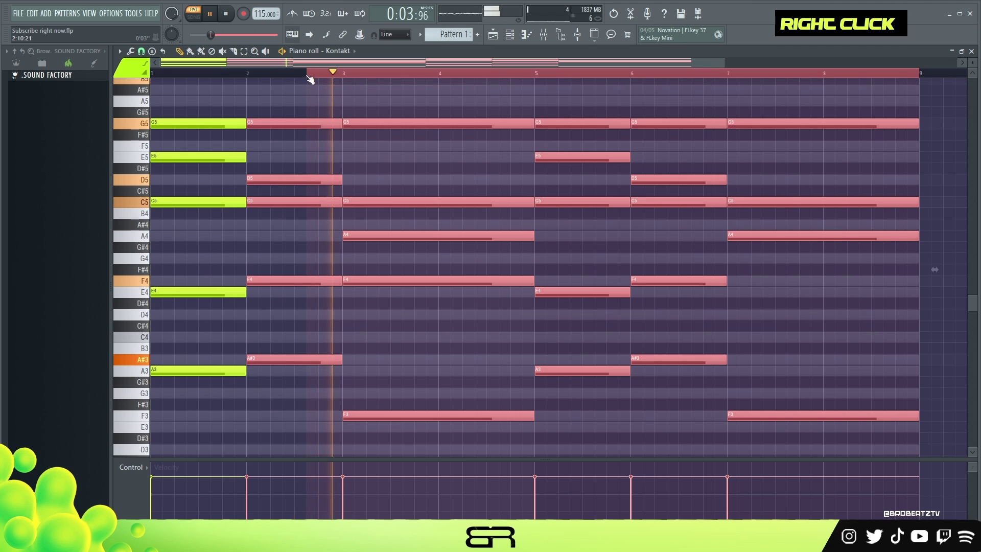
{"action": "double_click", "coordinate": [317, 74]}
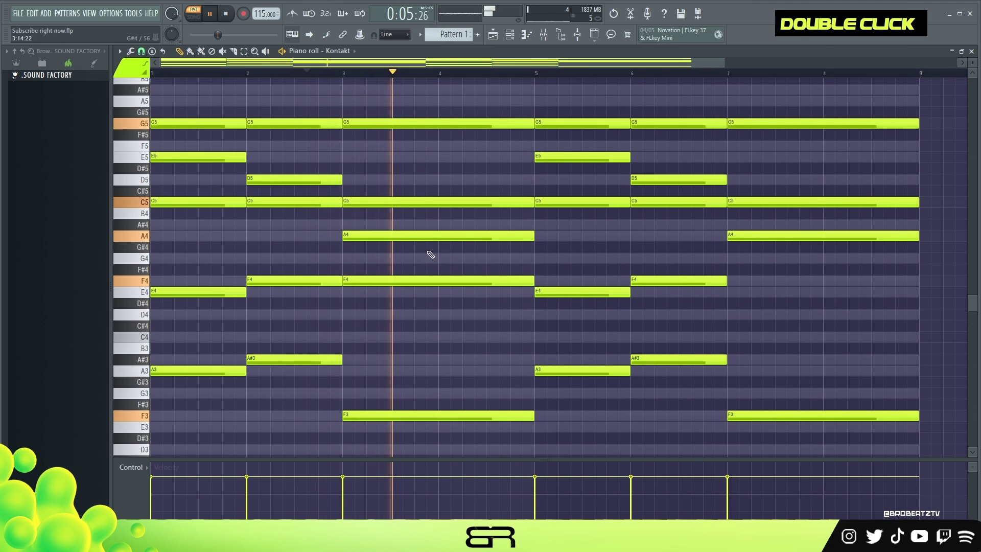
{"action": "key", "text": "space"}
{"action": "right_click", "coordinate": [429, 281]}
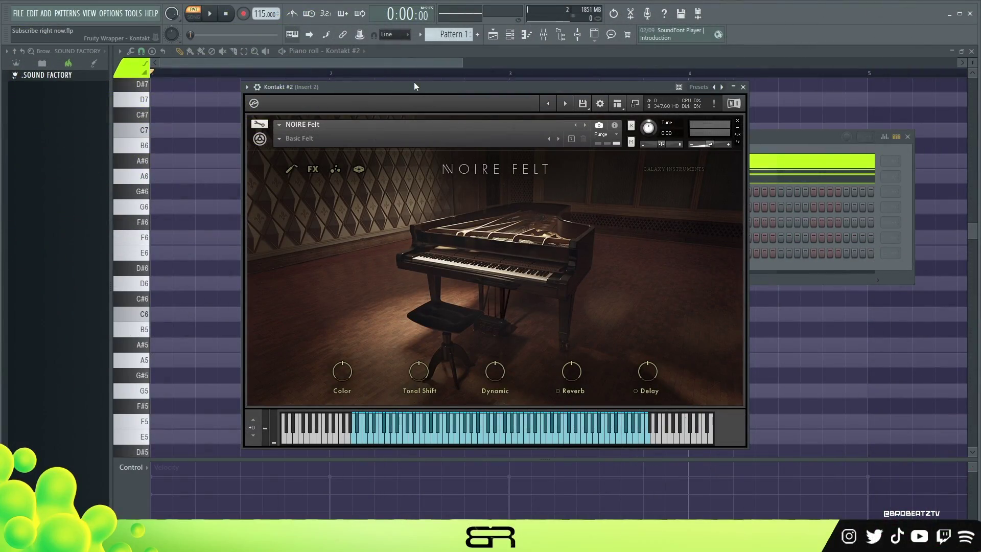
Place a very short note at the start of bar 1, audition pitches from C7 downward against the chords, and settle on D6
{"action": "left_click", "coordinate": [173, 63]}
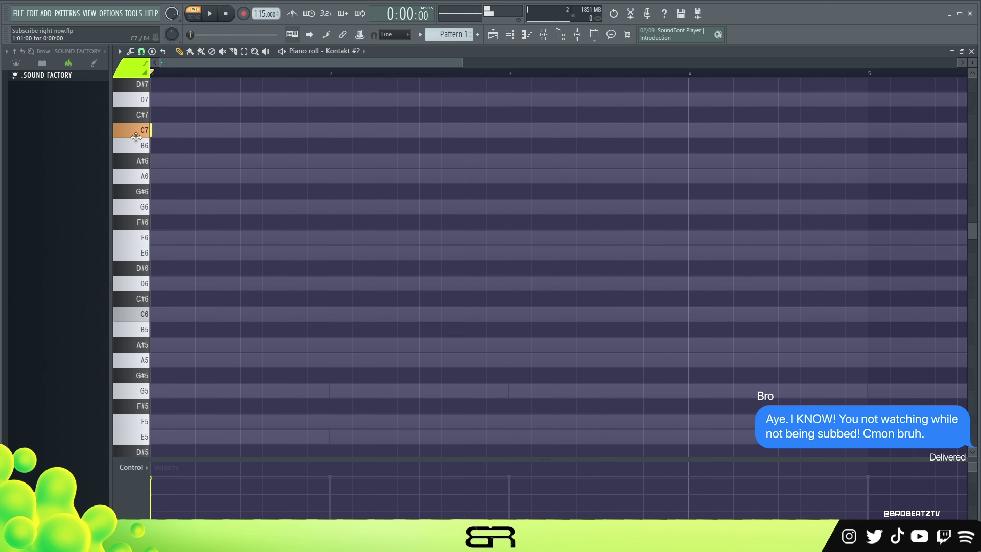
{"action": "key", "text": "space"}
{"action": "key", "text": "space"}
{"action": "key", "text": "space"}
{"action": "key", "text": "space"}
{"action": "key", "text": "space"}
{"action": "key", "text": "space"}
{"action": "key", "text": "space"}
{"action": "key", "text": "space"}
{"action": "key", "text": "space"}
{"action": "key", "text": "space"}
{"action": "key", "text": "space"}
{"action": "key", "text": "space"}
{"action": "key", "text": "space"}
{"action": "key", "text": "space"}
{"action": "key", "text": "space"}
{"action": "key", "text": "space"}
{"action": "key", "text": "space"}
{"action": "key", "text": "space"}
{"action": "key", "text": "space"}
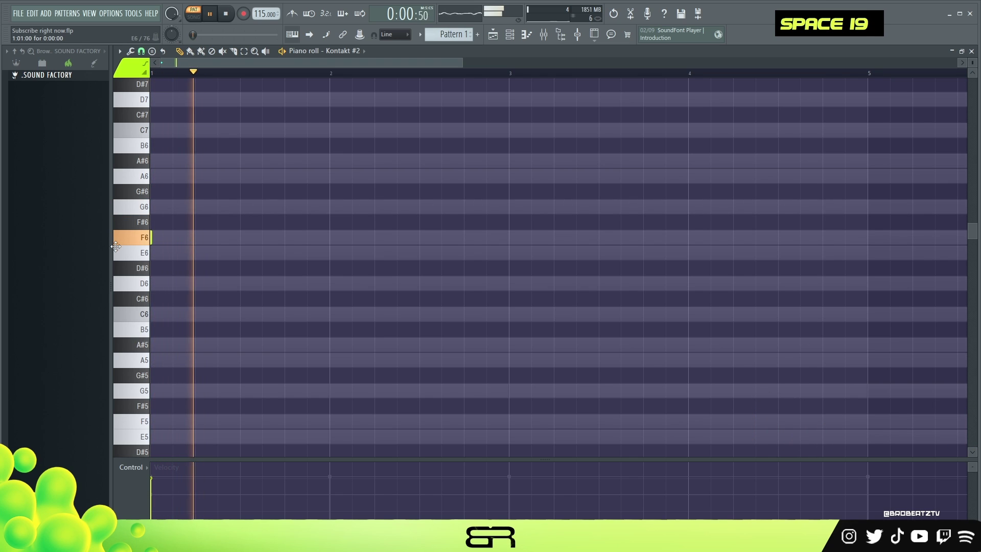
{"action": "key", "text": "space"}
{"action": "key", "text": "space"}
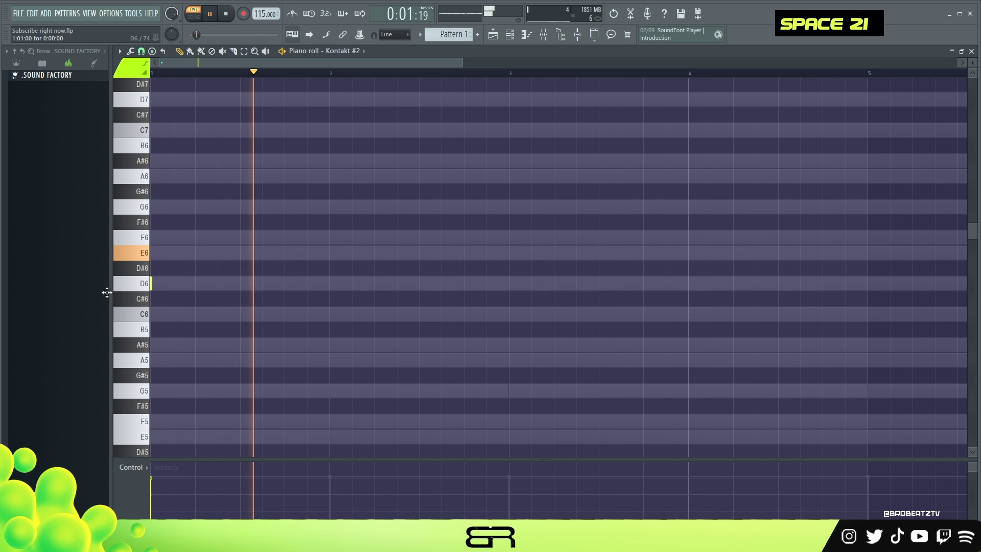
{"action": "key", "text": "space"}
{"action": "key", "text": "space"}
{"action": "key", "text": "space"}
{"action": "key", "text": "space"}
{"action": "key", "text": "space"}
Try the D6 note an octave higher and at a one-beat length, then restore its pitch and short length
{"action": "key", "text": "ctrl"}
{"action": "key", "text": "ctrl+Up"}
{"action": "key", "text": "space"}
{"action": "key", "text": "space"}
{"action": "key", "text": "ctrl+Down"}
{"action": "key", "text": "space"}
{"action": "key", "text": "space"}
{"action": "right_click", "coordinate": [155, 293]}
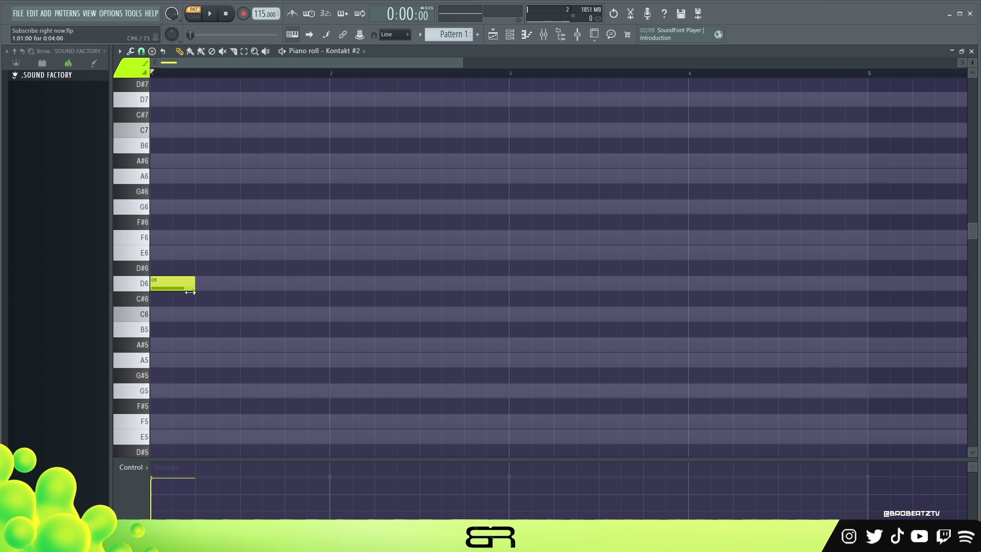
{"action": "mouse_move", "coordinate": [163, 283]}
{"action": "left_mouse_down"}
{"action": "mouse_move", "coordinate": [207, 282]}
{"action": "mouse_move", "coordinate": [171, 288]}
{"action": "left_mouse_up"}
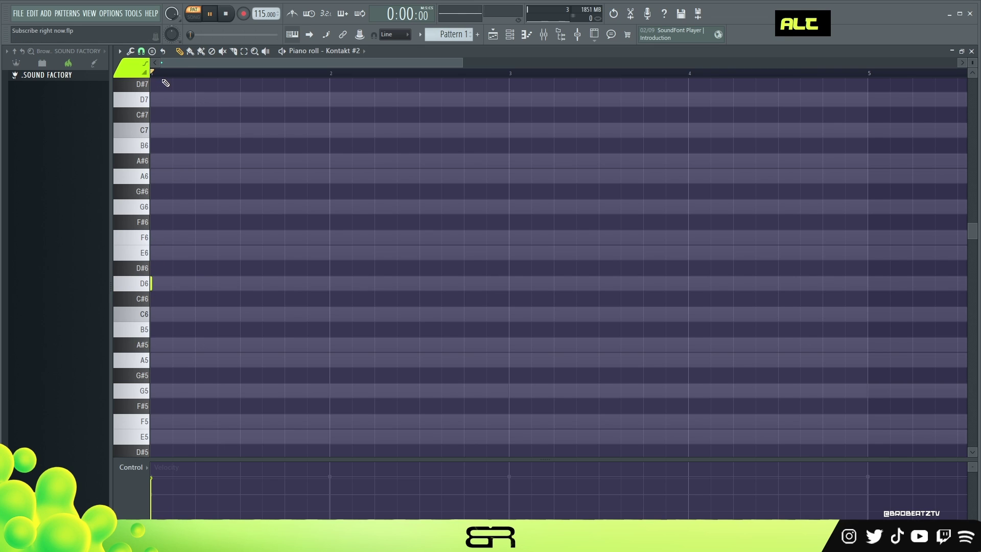
Play back the D6 note, try a second short D6 halfway through beat 2 of bar 1, and delete it
{"action": "key", "text": "space"}
{"action": "key", "text": "space"}
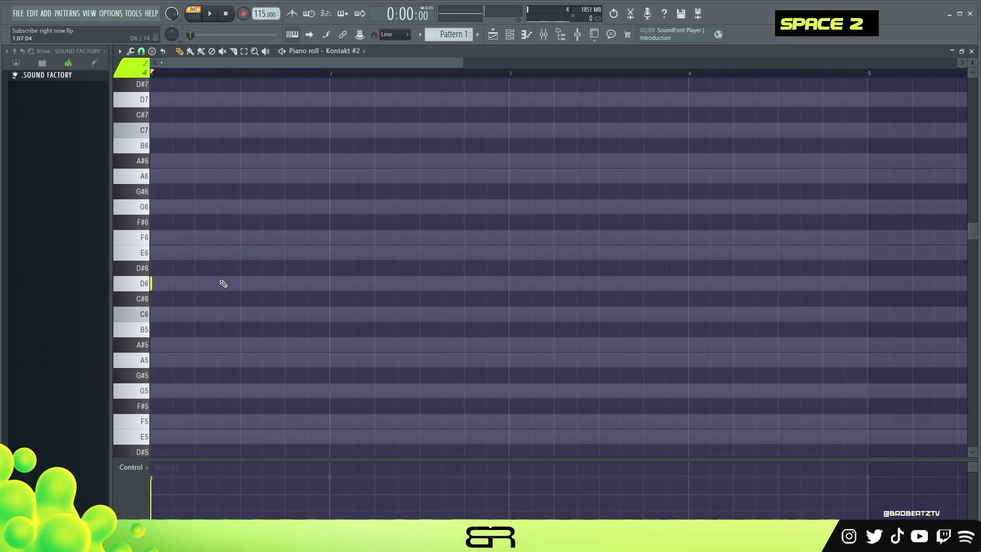
{"action": "left_click_drag", "start_coordinate": [220, 285], "coordinate": [263, 287]}
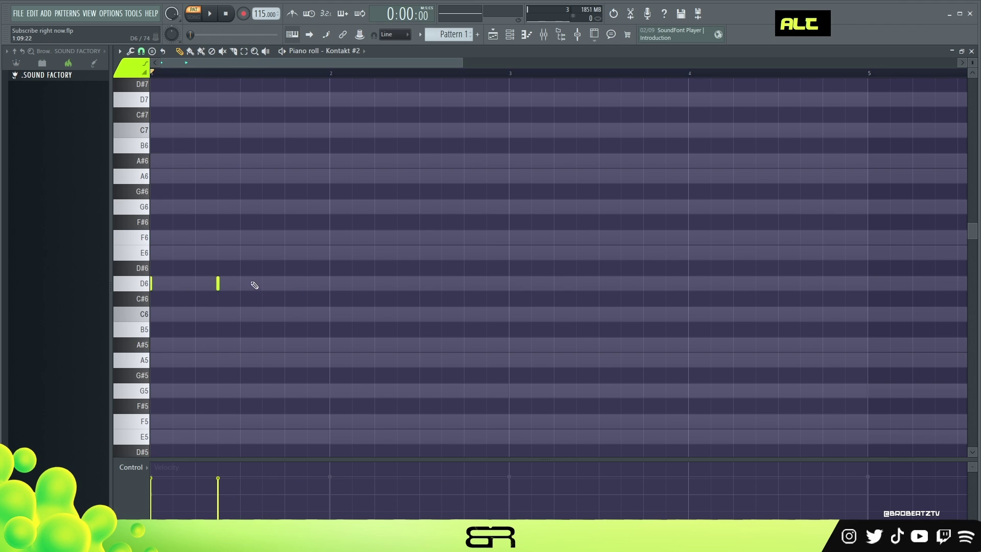
{"action": "right_click", "coordinate": [219, 283]}
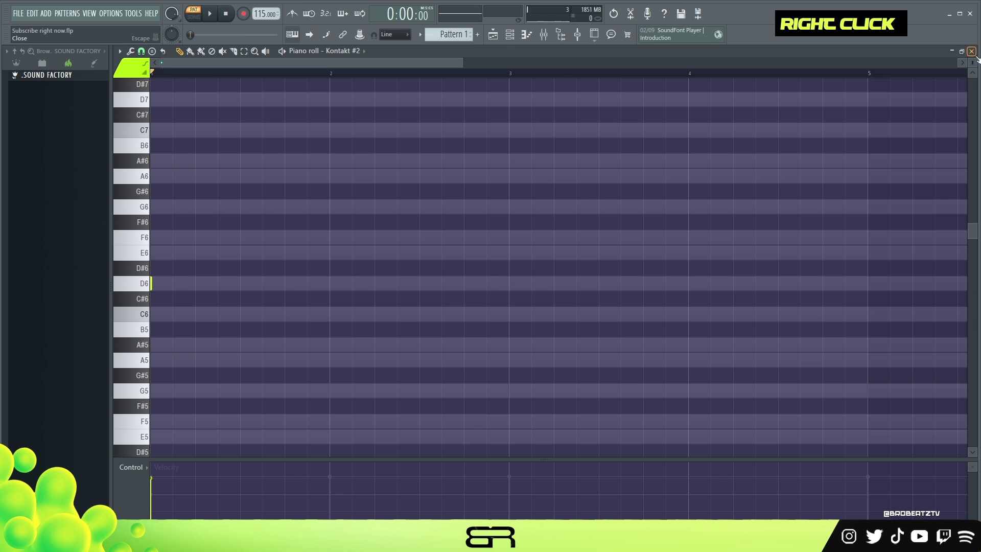
Set the piano roll snap to 1/3 beat
{"action": "scroll", "coordinate": [973, 61], "scroll_direction": "up", "scroll_amount": 2}
{"action": "scroll", "coordinate": [511, 144], "scroll_direction": "down", "scroll_amount": 1}
{"action": "scroll", "coordinate": [204, 67], "scroll_direction": "up", "scroll_amount": 2}
{"action": "left_click_drag", "start_coordinate": [204, 65], "coordinate": [159, 68]}
{"action": "left_click", "coordinate": [141, 51]}
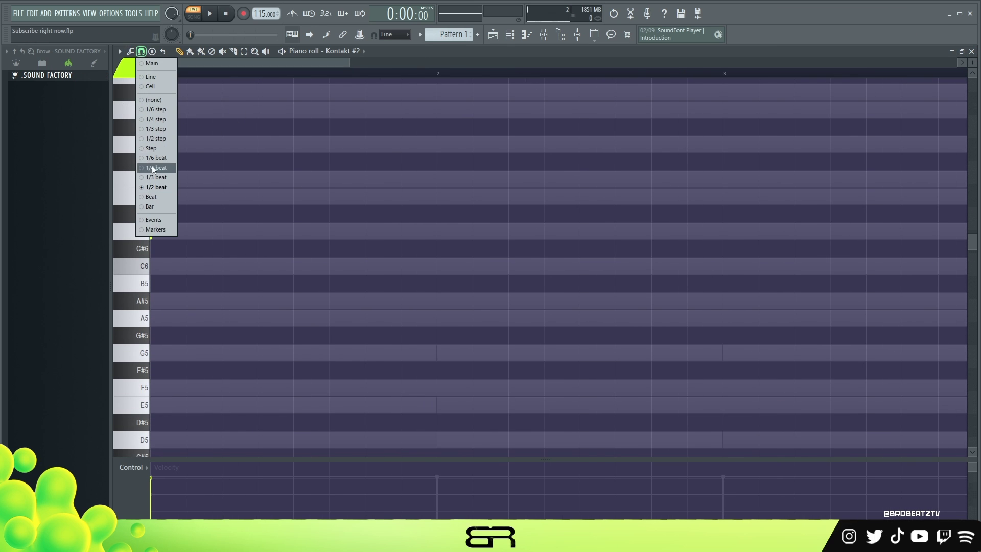
{"action": "left_click", "coordinate": [149, 179]}
Copy the D6 note to C6 a third of a beat later and play it back
{"action": "mouse_move", "coordinate": [165, 227]}
{"action": "left_mouse_down", "text": "ctrl"}
{"action": "mouse_move", "coordinate": [150, 241]}
{"action": "mouse_move", "coordinate": [175, 265]}
{"action": "left_mouse_up", "text": "ctrl"}
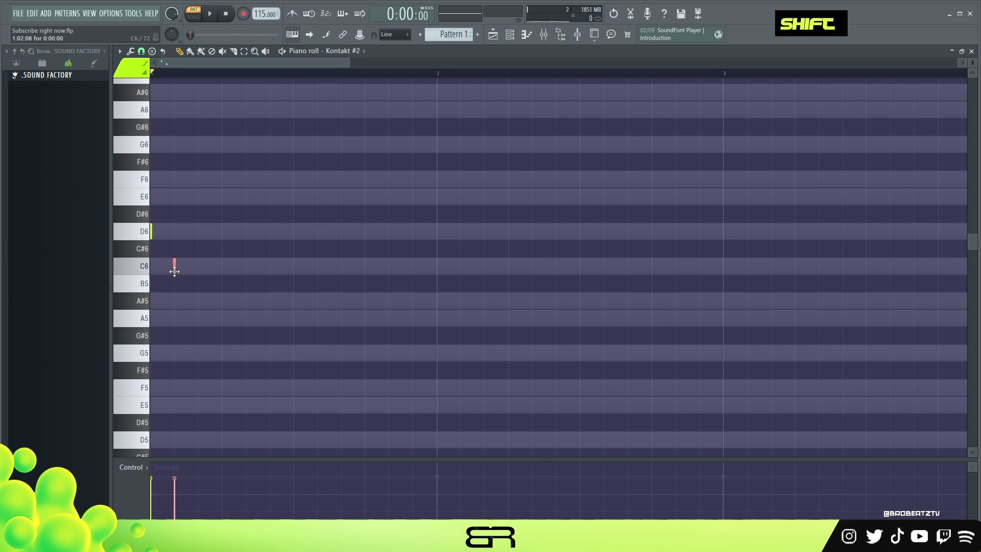
{"action": "key", "text": "space"}
{"action": "key", "text": "space"}
{"action": "key", "text": "space"}
{"action": "key", "text": "space"}
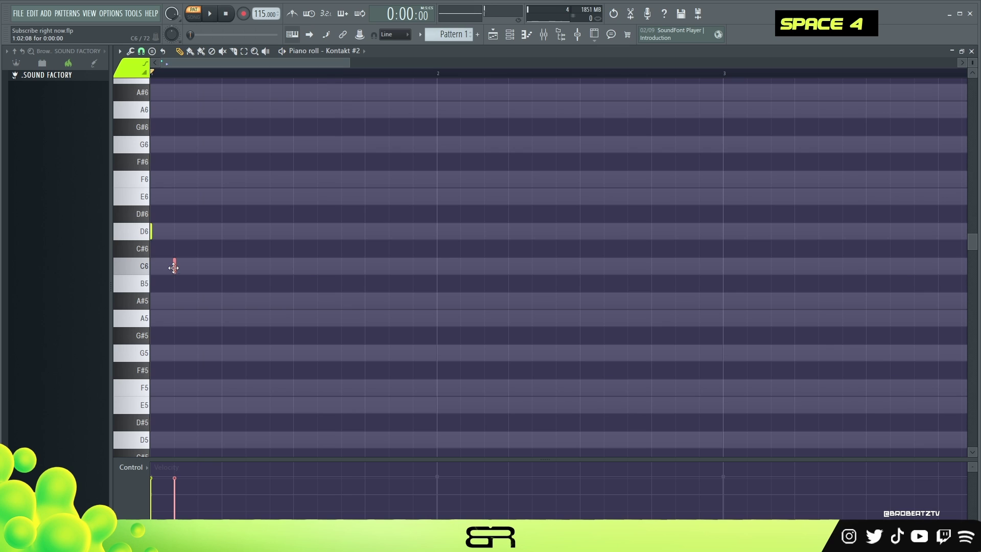
{"action": "key", "text": "space"}
{"action": "key", "text": "space"}
{"action": "key", "text": "space"}
{"action": "key", "text": "space"}
{"action": "key", "text": "space"}
Copy the C6 note to B5 a third of a beat later and play back the three-note phrase
{"action": "mouse_move", "coordinate": [173, 266]}
{"action": "left_mouse_down", "text": "shift"}
{"action": "mouse_move", "coordinate": [195, 280]}
{"action": "mouse_move", "coordinate": [179, 281]}
{"action": "mouse_move", "coordinate": [199, 296]}
{"action": "mouse_move", "coordinate": [197, 317]}
{"action": "mouse_move", "coordinate": [197, 281]}
{"action": "left_mouse_up", "text": "shift"}
{"action": "key", "text": "space"}
{"action": "key", "text": "space"}
{"action": "key", "text": "space"}
{"action": "key", "text": "space"}
{"action": "key", "text": "space"}
{"action": "key", "text": "space"}
{"action": "key", "text": "space"}
{"action": "key", "text": "space"}
{"action": "key", "text": "space"}
{"action": "key", "text": "space"}
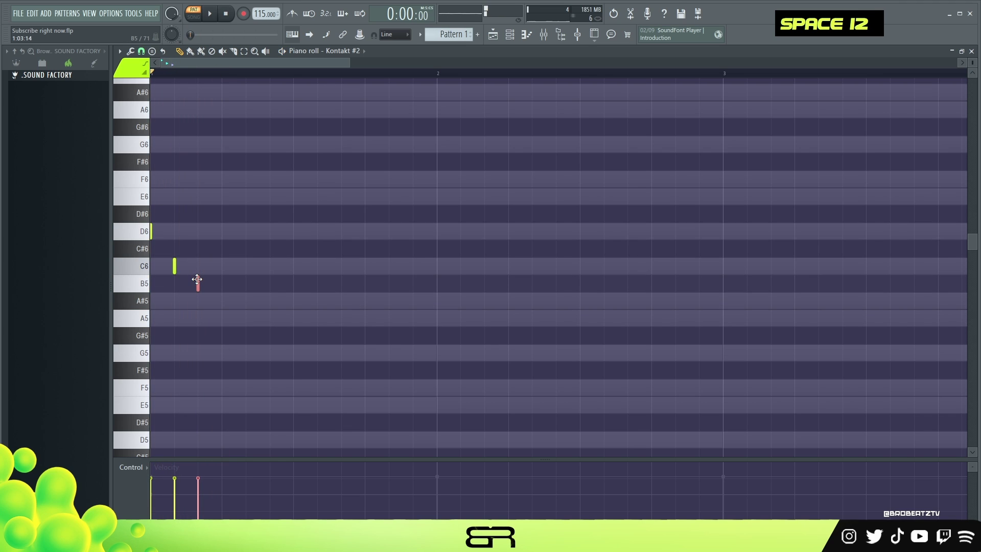
{"action": "key", "text": "space"}
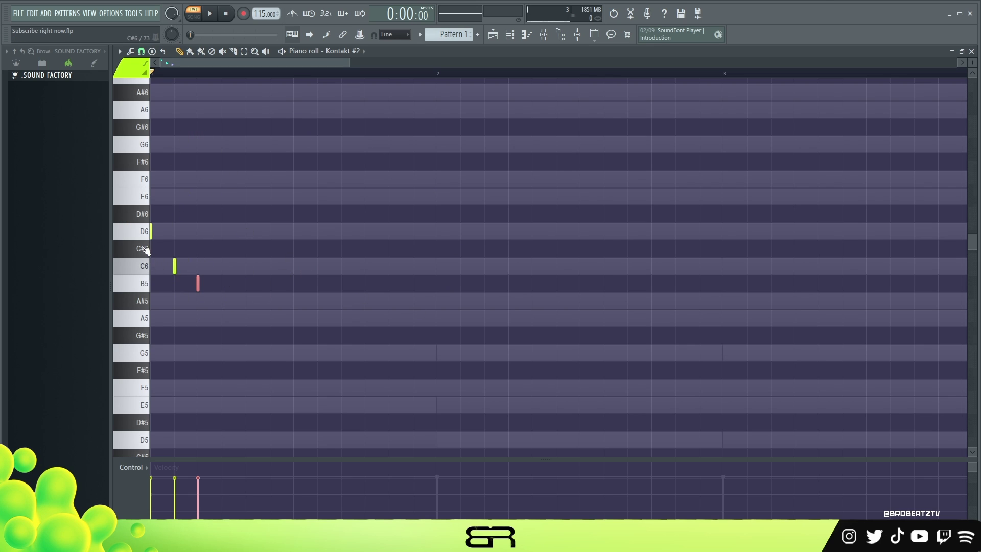
Copy the B5 note to G5 on beat 2 of bar 1 and play back the phrase
{"action": "left_click", "coordinate": [140, 285], "text": "ctrl"}
{"action": "key", "text": "ctrl+2"}
{"action": "left_click", "coordinate": [199, 283], "text": "ctrl"}
{"action": "left_click_drag", "start_coordinate": [198, 284], "coordinate": [218, 353], "text": "shift"}
{"action": "key", "text": "space"}
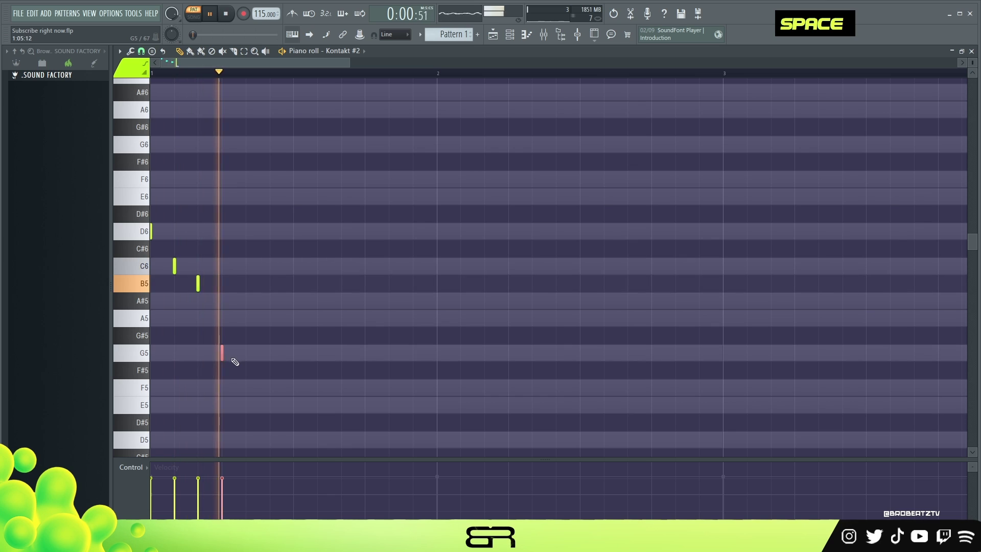
{"action": "key", "text": "space"}
Lower the velocity of all four melody notes slightly and play back the phrase
{"action": "key", "text": "ctrl+a"}
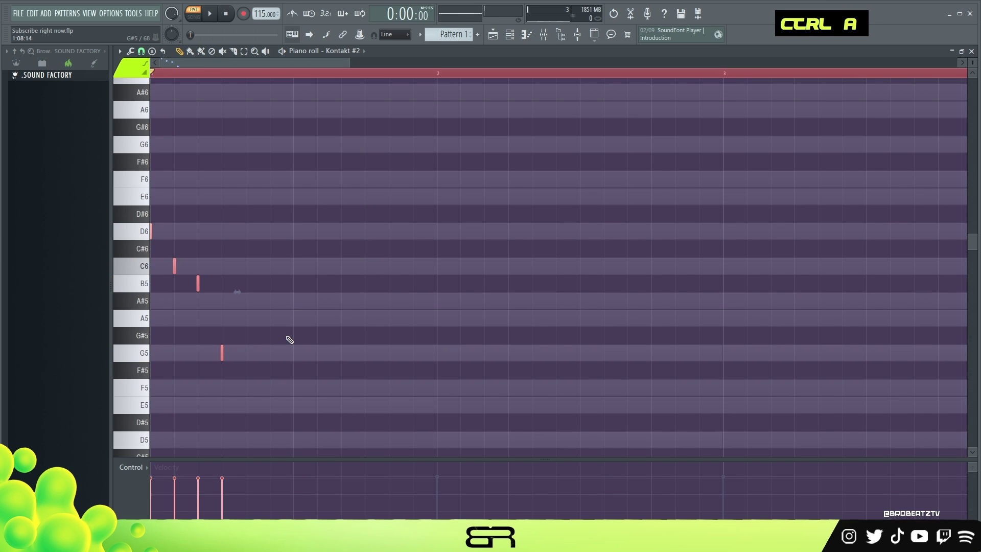
{"action": "scroll", "coordinate": [268, 321], "scroll_direction": "down", "scroll_amount": 2, "text": "alt"}
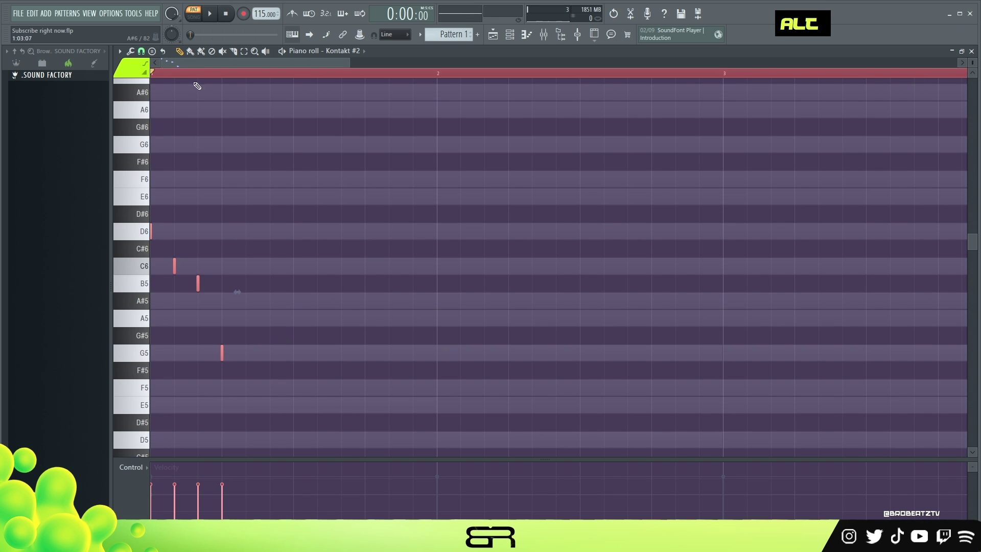
{"action": "double_click", "coordinate": [205, 75]}
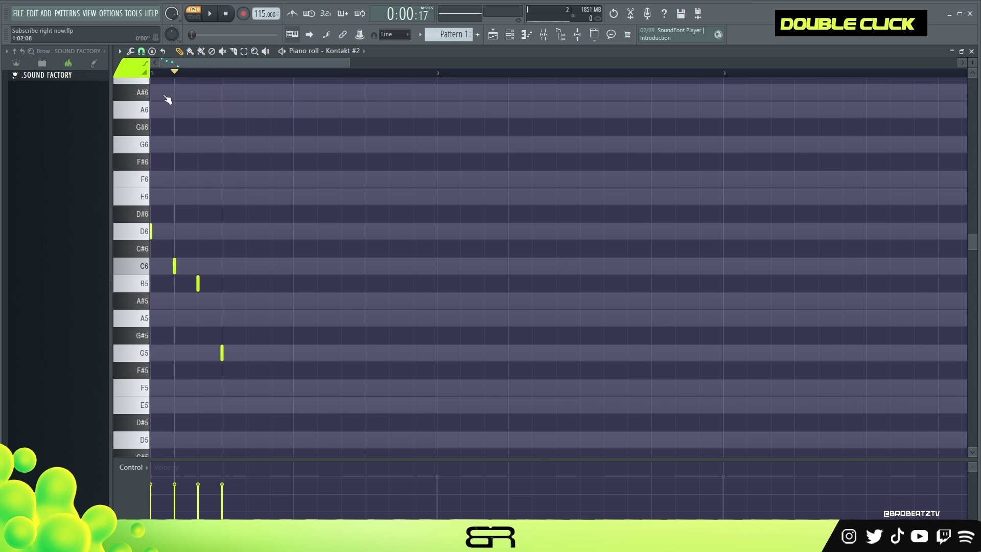
{"action": "key", "text": "space"}
{"action": "key", "text": "space"}
{"action": "key", "text": "space"}
{"action": "right_click", "coordinate": [350, 285]}
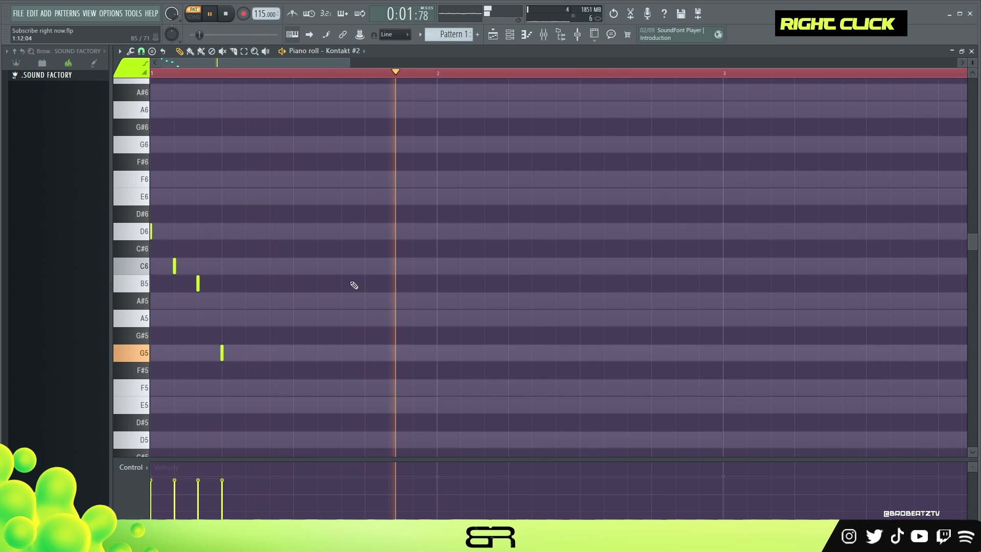
{"action": "key", "text": "space"}
Duplicate the four-note phrase from bar 1 to the start of bar 3
{"action": "key", "text": "ctrl+a"}
{"action": "left_click_drag", "start_coordinate": [152, 230], "coordinate": [729, 244]}
{"action": "scroll", "coordinate": [574, 265], "scroll_direction": "up", "scroll_amount": 3}
{"action": "right_click", "coordinate": [536, 251]}
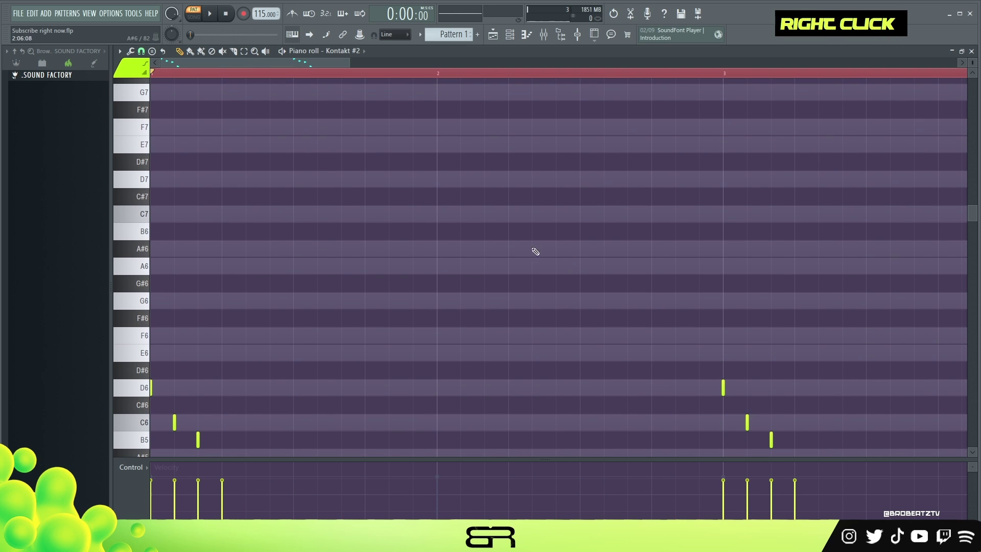
Add a short C7 on beat 2 of bar 2 and a B6 a third of a beat later, playing back the result
{"action": "key", "text": "space"}
{"action": "double_click", "coordinate": [411, 75]}
{"action": "key", "text": "space"}
{"action": "left_click", "coordinate": [461, 215]}
{"action": "key", "text": "space"}
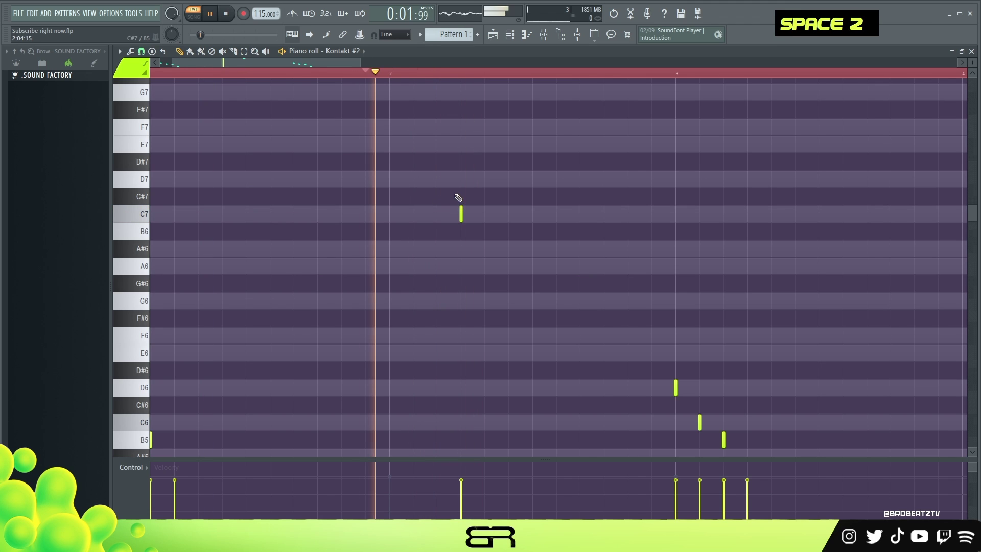
{"action": "key", "text": "space"}
{"action": "left_click", "coordinate": [474, 250]}
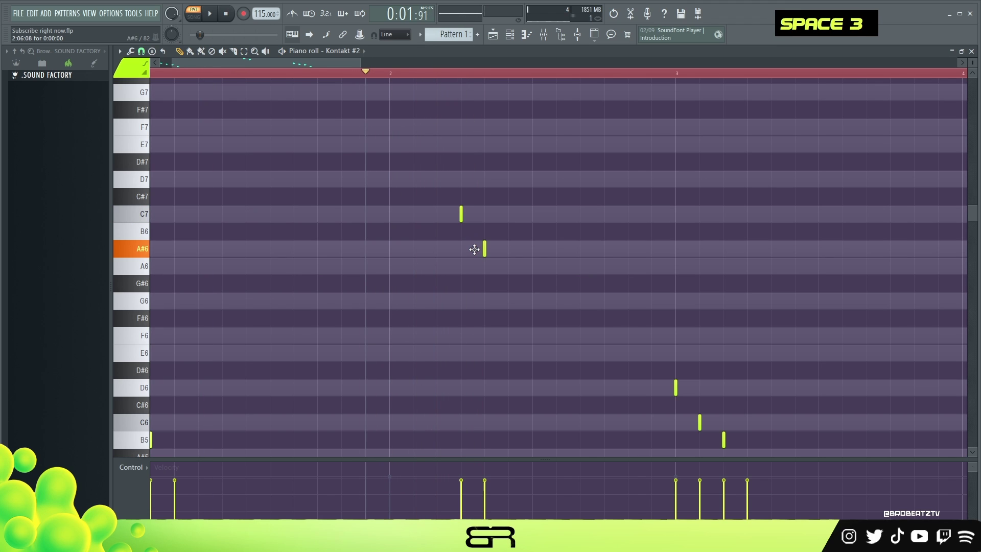
{"action": "left_click_drag", "start_coordinate": [474, 250], "coordinate": [475, 232]}
{"action": "key", "text": "space"}
{"action": "key", "text": "space"}
Continue the bar 2 run with G6 and E6, each a third of a beat later, and play back the melody
{"action": "left_click", "coordinate": [511, 300]}
{"action": "left_click", "coordinate": [532, 353]}
{"action": "scroll", "coordinate": [499, 339], "scroll_direction": "down", "scroll_amount": 3}
{"action": "right_click", "coordinate": [397, 312], "text": "ctrl"}
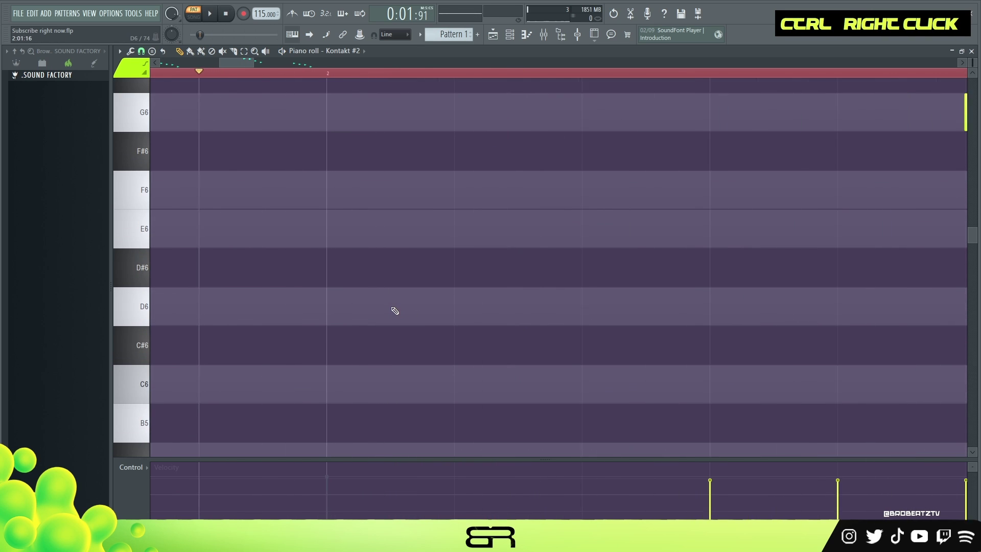
{"action": "right_click", "coordinate": [397, 312], "text": "ctrl"}
{"action": "key", "text": "space"}
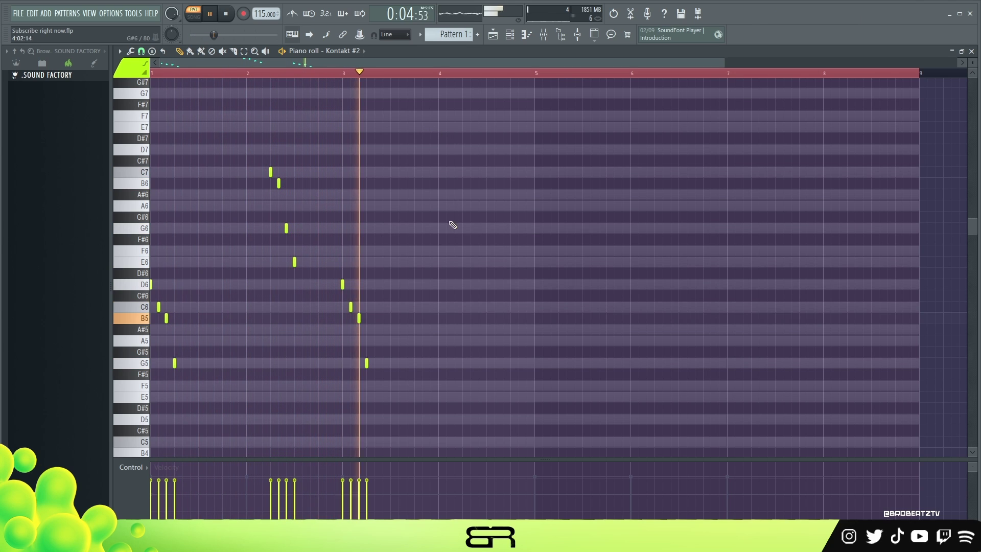
Place D6 on beat 2 of bar 4, C6 two thirds of a beat later and E6 on beat 3, and play back
{"action": "key", "text": "space"}
{"action": "left_click_drag", "start_coordinate": [329, 275], "coordinate": [361, 316]}
{"action": "mouse_move", "coordinate": [331, 276]}
{"action": "left_mouse_down"}
{"action": "mouse_move", "coordinate": [351, 308]}
{"action": "mouse_move", "coordinate": [463, 289]}
{"action": "mouse_move", "coordinate": [478, 310]}
{"action": "left_mouse_up"}
{"action": "right_click", "coordinate": [490, 321]}
{"action": "left_click_drag", "start_coordinate": [486, 251], "coordinate": [486, 263]}
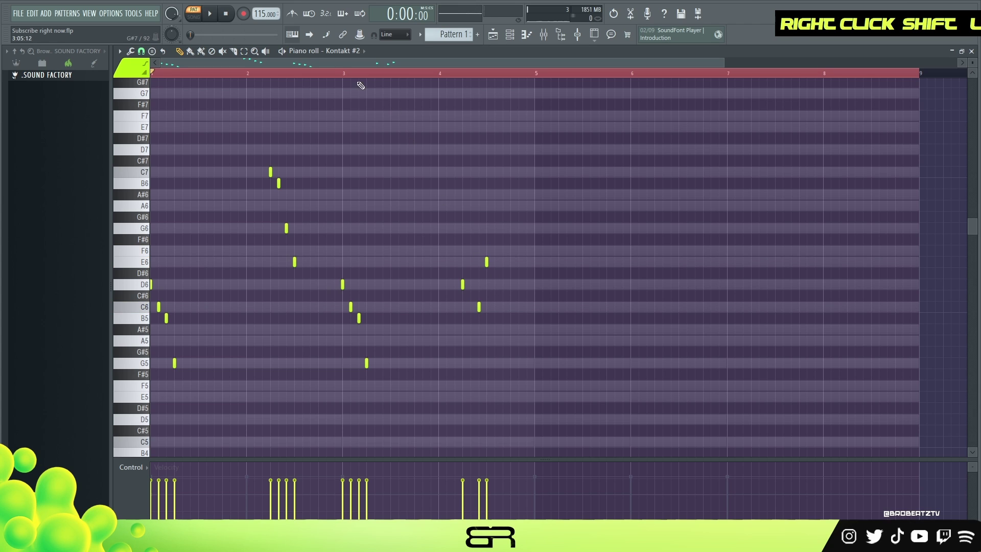
{"action": "key", "text": "space"}
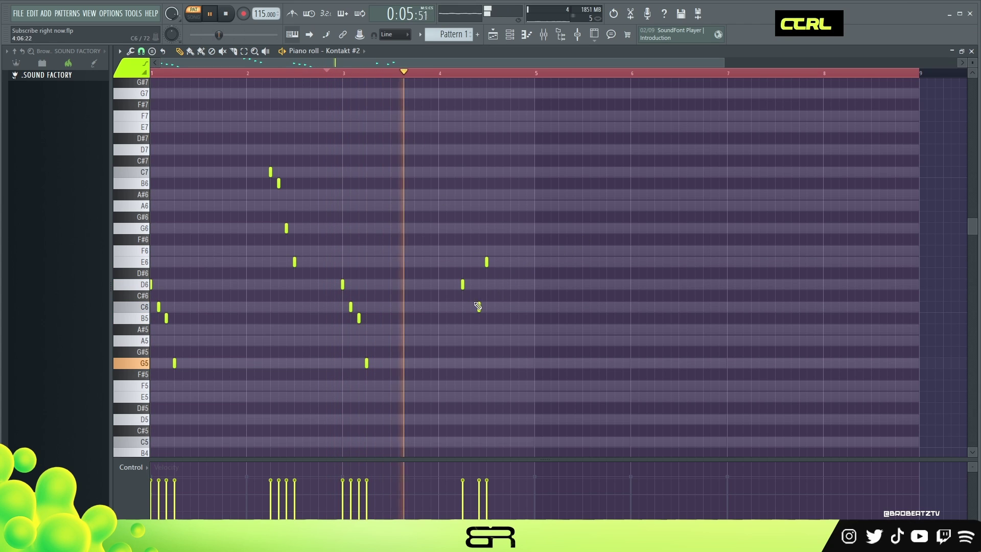
{"action": "key", "text": "space"}
Replace the E6 on beat 3 of bar 4 with G6 and play back that bar
{"action": "left_click", "coordinate": [487, 229]}
{"action": "right_click", "coordinate": [488, 263]}
{"action": "left_click", "coordinate": [447, 73]}
{"action": "key", "text": "space"}
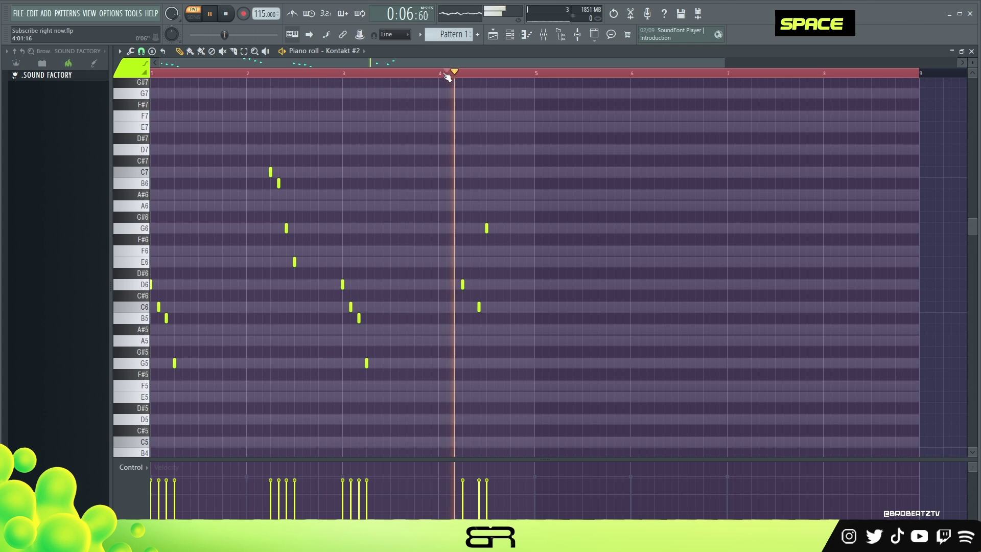
{"action": "key", "text": "space"}
Duplicate the complete four-bar melody into bars 5 to 8 and play back the final part
{"action": "key", "text": "ctrl+a"}
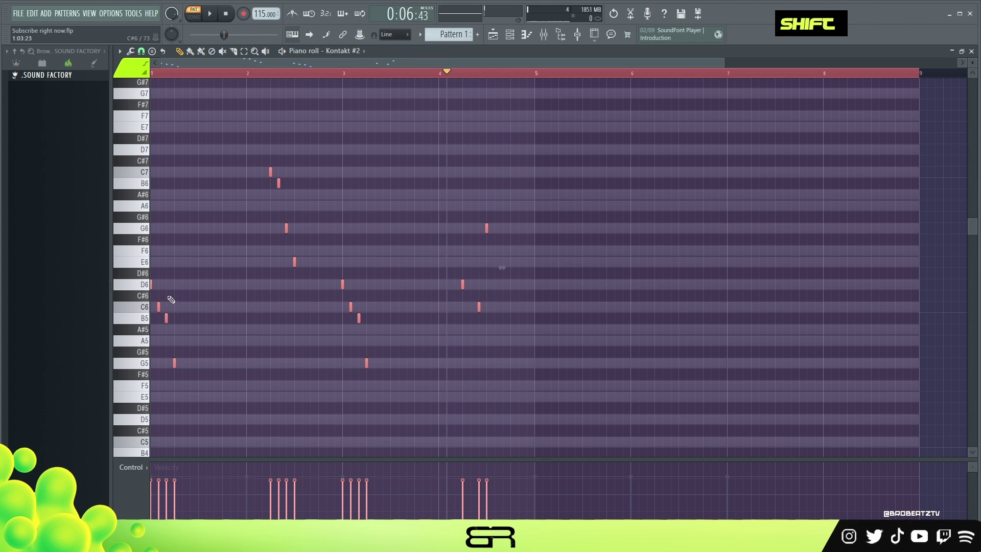
{"action": "left_click_drag", "start_coordinate": [155, 286], "coordinate": [535, 285]}
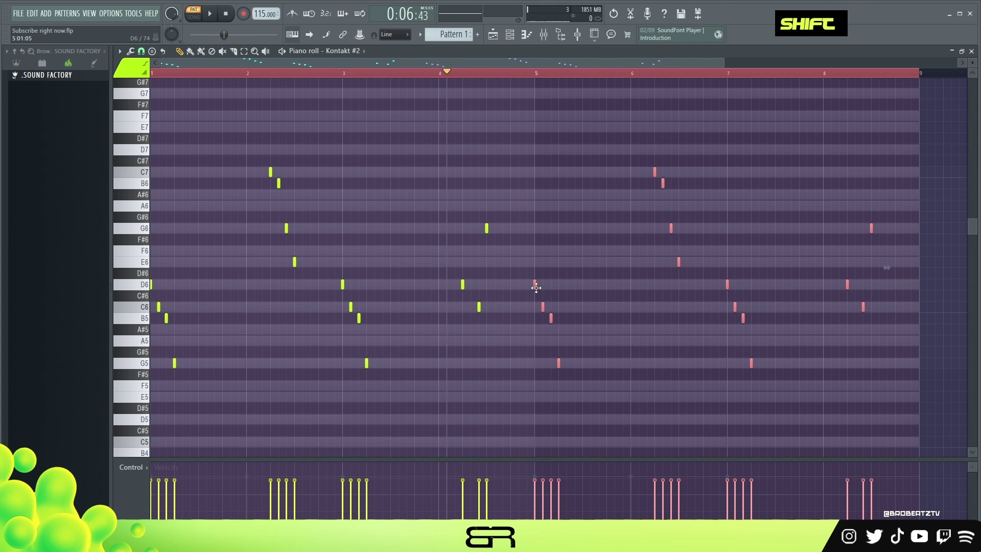
{"action": "right_click", "coordinate": [566, 247]}
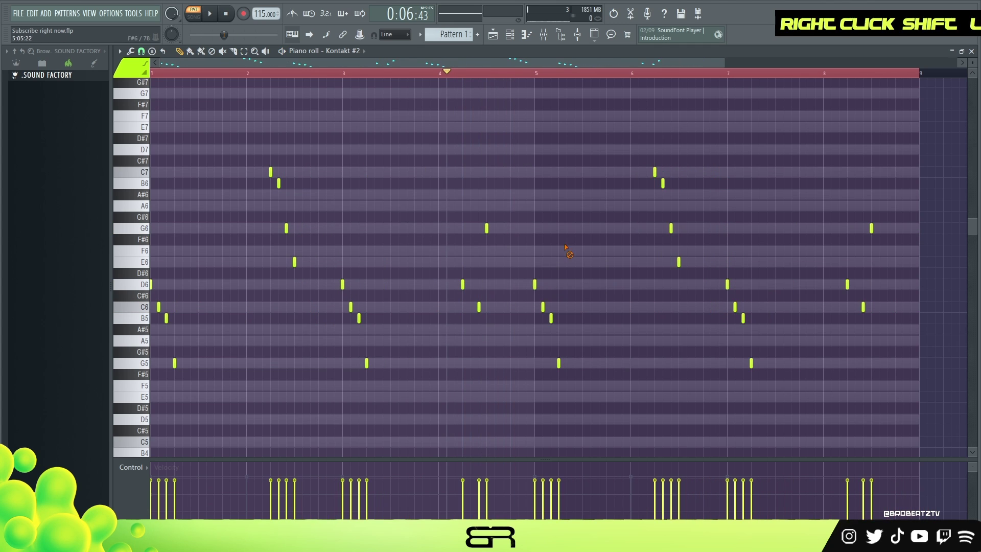
{"action": "left_click", "coordinate": [801, 73]}
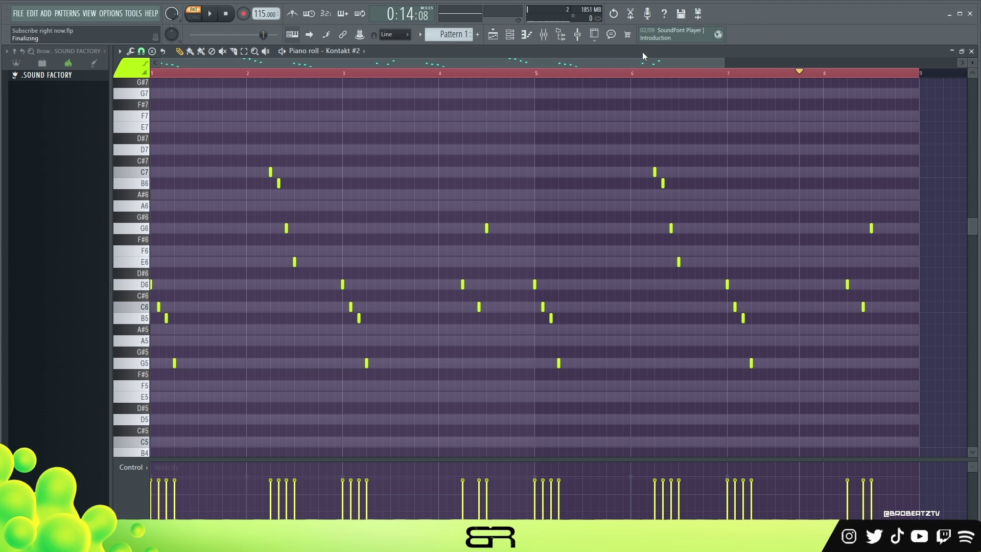
{"action": "key", "text": "space"}
{"action": "key", "text": "space"}
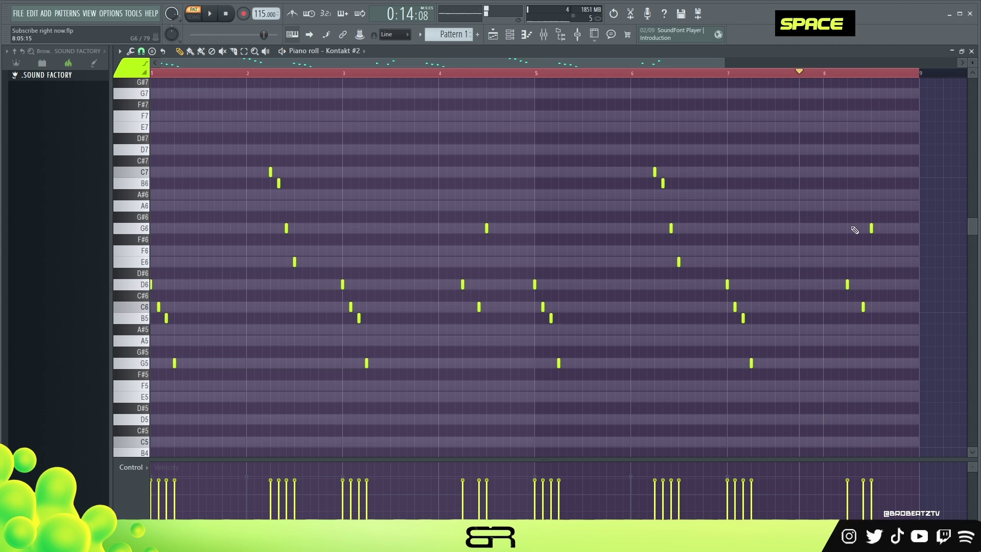
Add a closing E6 to bar 8, play it back, and shift it a third of a beat later onto beat 4
{"action": "left_click", "coordinate": [870, 227], "text": "ctrl"}
{"action": "left_click_drag", "start_coordinate": [870, 228], "coordinate": [875, 268]}
{"action": "key", "text": "space"}
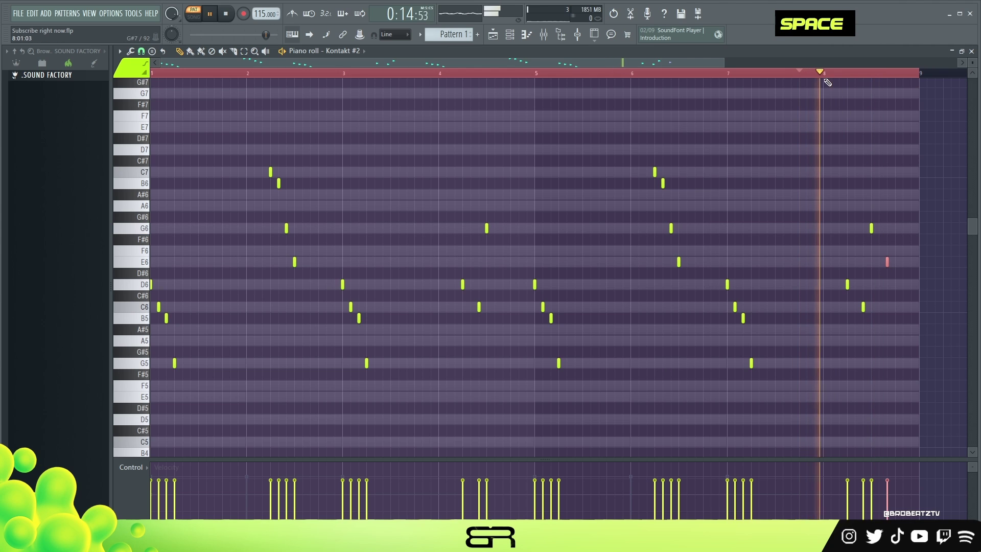
{"action": "key", "text": "space"}
{"action": "key", "text": "space"}
{"action": "left_click", "coordinate": [896, 262]}
{"action": "right_click", "coordinate": [887, 262]}
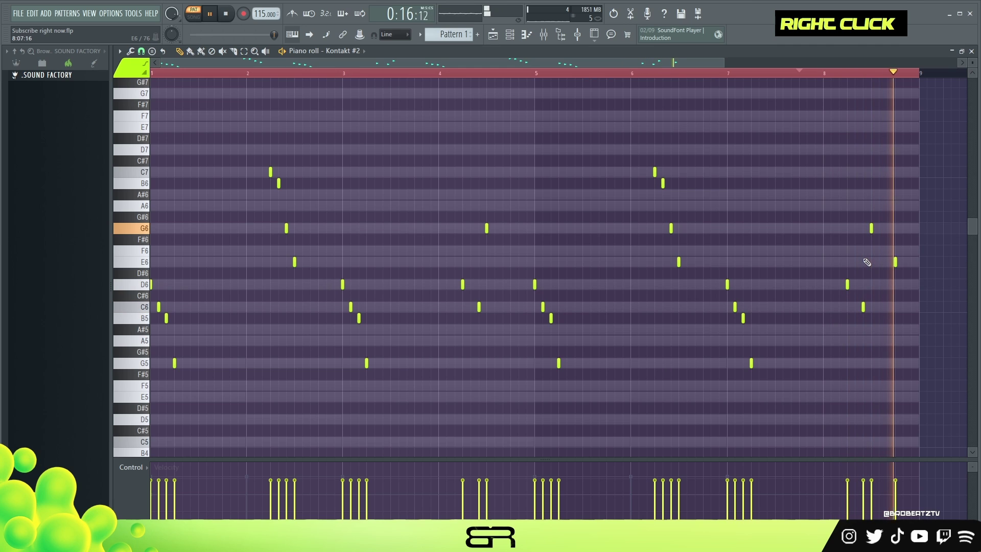
{"action": "key", "text": "space"}
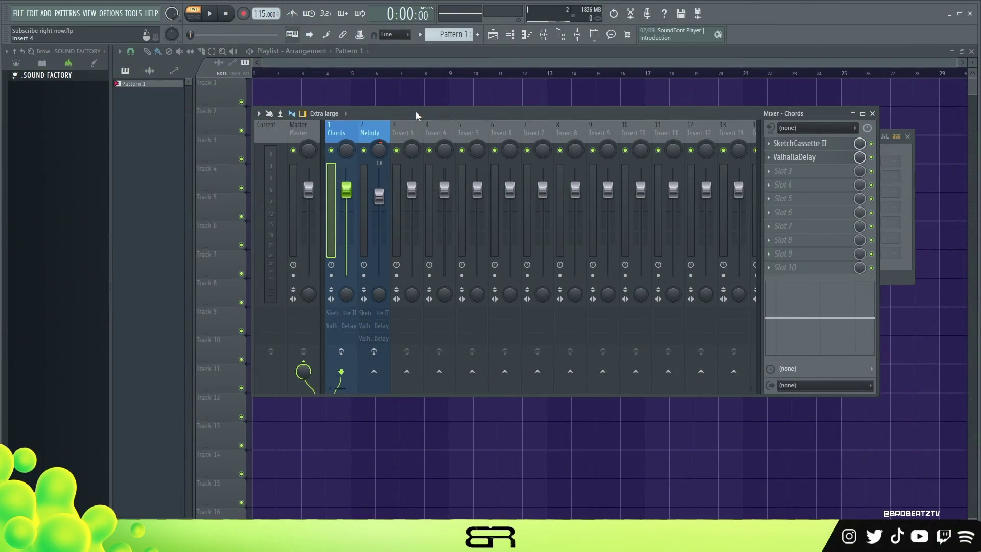
Examine the SketchCassette II settings on the Chords mixer track
{"action": "left_click_drag", "start_coordinate": [376, 114], "coordinate": [364, 239]}
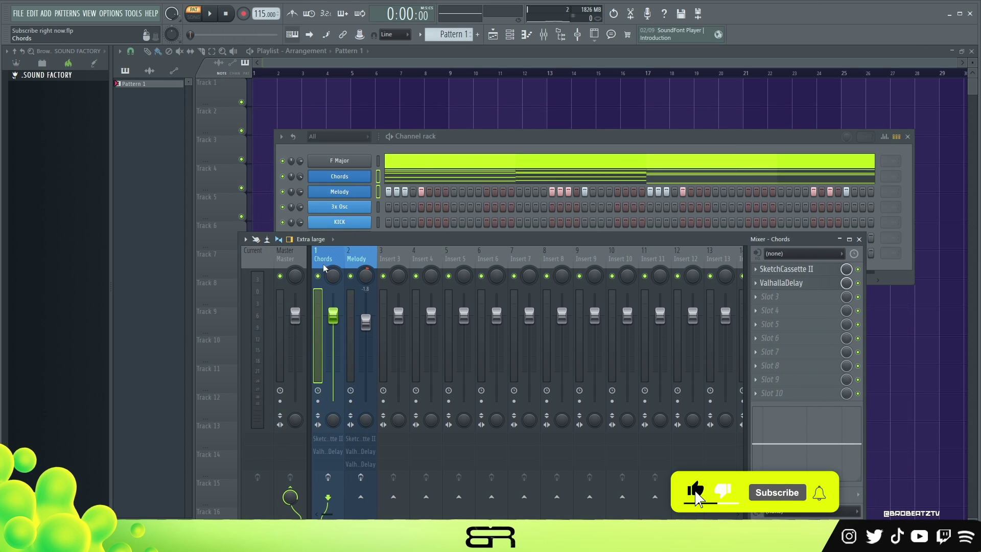
{"action": "left_click_drag", "start_coordinate": [405, 240], "coordinate": [403, 106]}
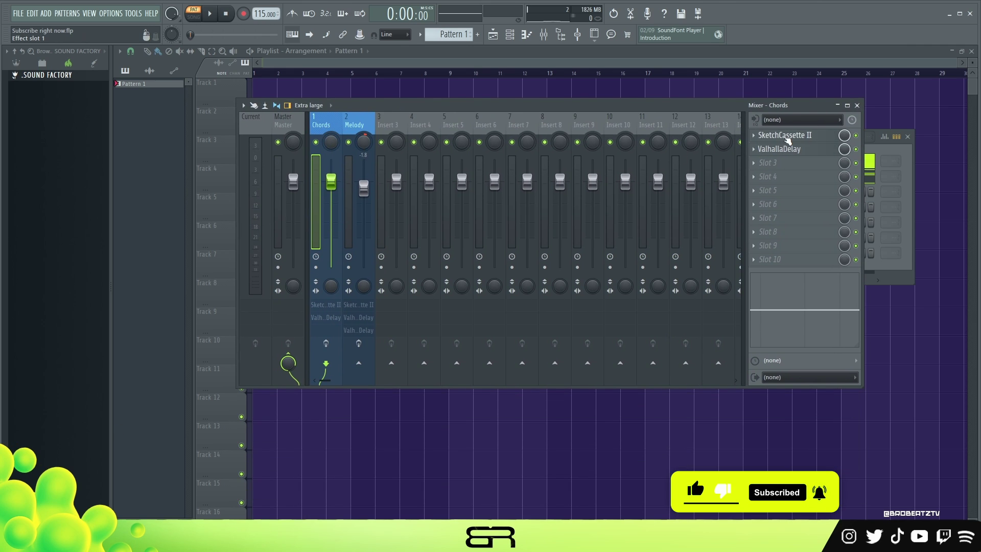
{"action": "left_click", "coordinate": [787, 139]}
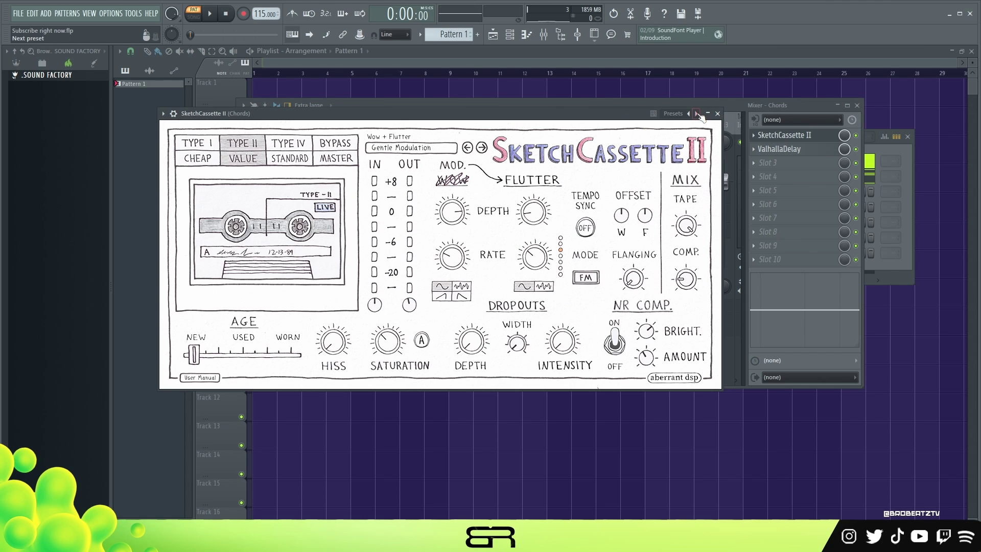
{"action": "left_click", "coordinate": [719, 113]}
Try 1/2 and 1/16 note delays and a 330 ms delay in the Chords track's ValhallaDelay, then restore the 1/32 note delay
{"action": "left_click", "coordinate": [801, 151]}
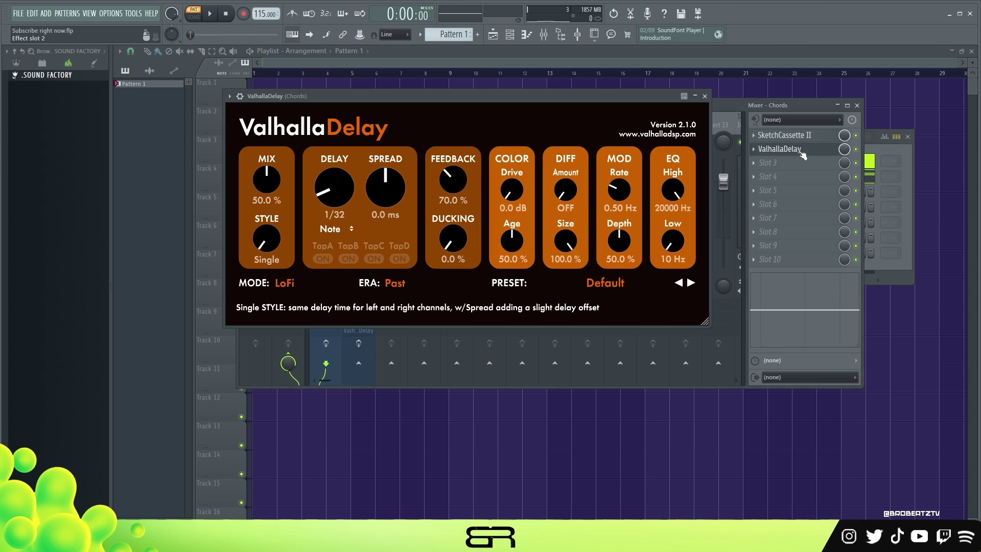
{"action": "left_click_drag", "start_coordinate": [337, 198], "coordinate": [328, 164]}
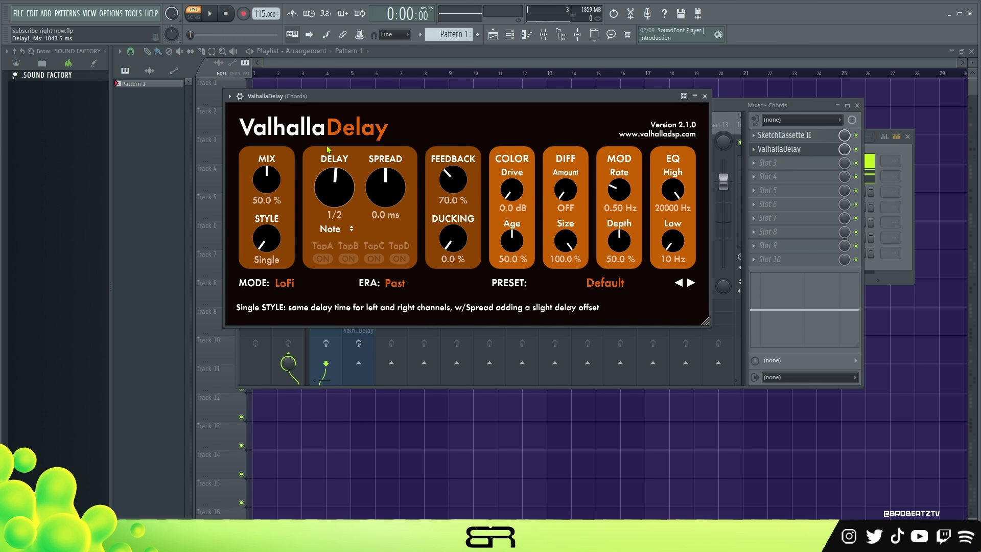
{"action": "double_click", "coordinate": [333, 178]}
{"action": "left_click", "coordinate": [347, 229]}
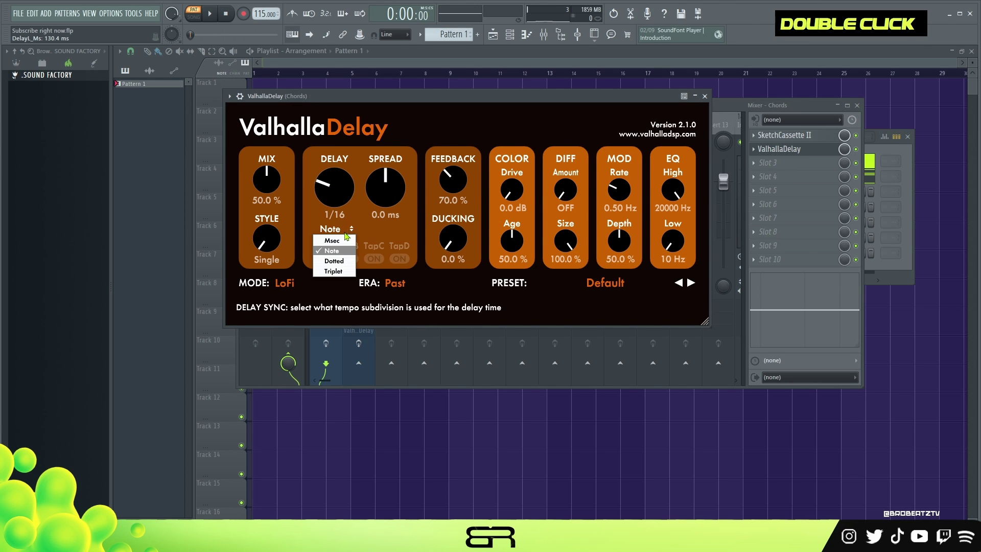
{"action": "left_click", "coordinate": [331, 240]}
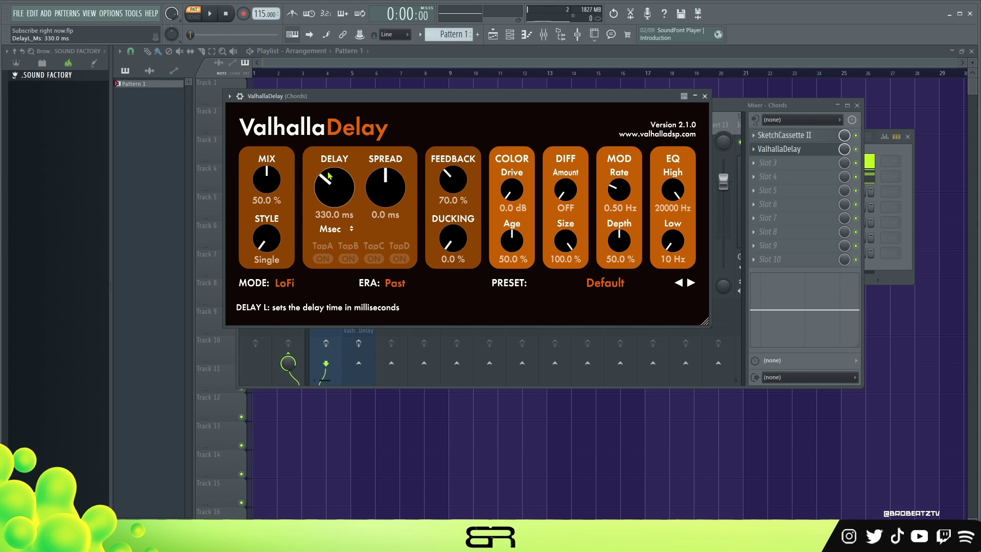
{"action": "left_click", "coordinate": [345, 229]}
{"action": "left_click", "coordinate": [333, 249]}
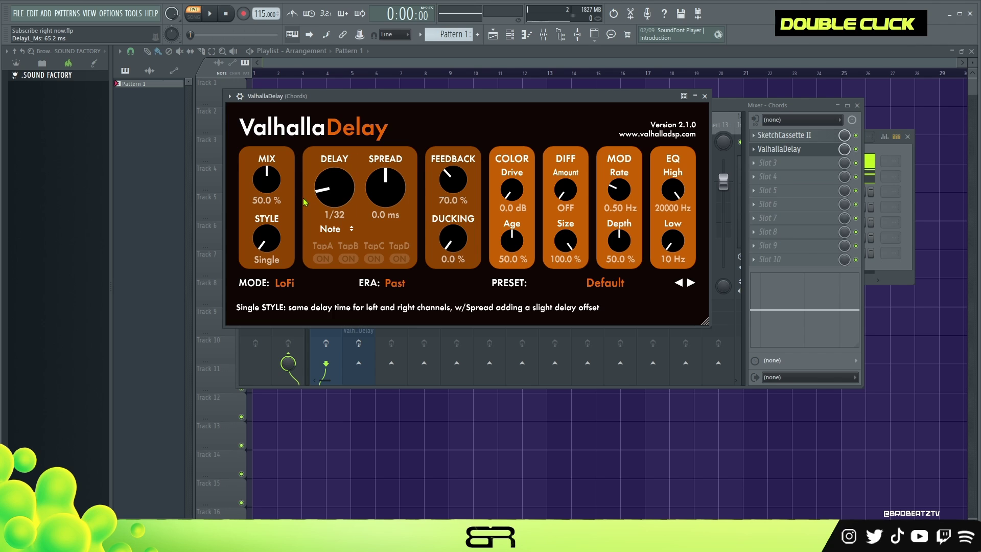
{"action": "left_click", "coordinate": [705, 97]}
Solo the Chords mixer track, enable its effects and play back the chords
{"action": "key", "text": "space"}
{"action": "right_click", "coordinate": [316, 142]}
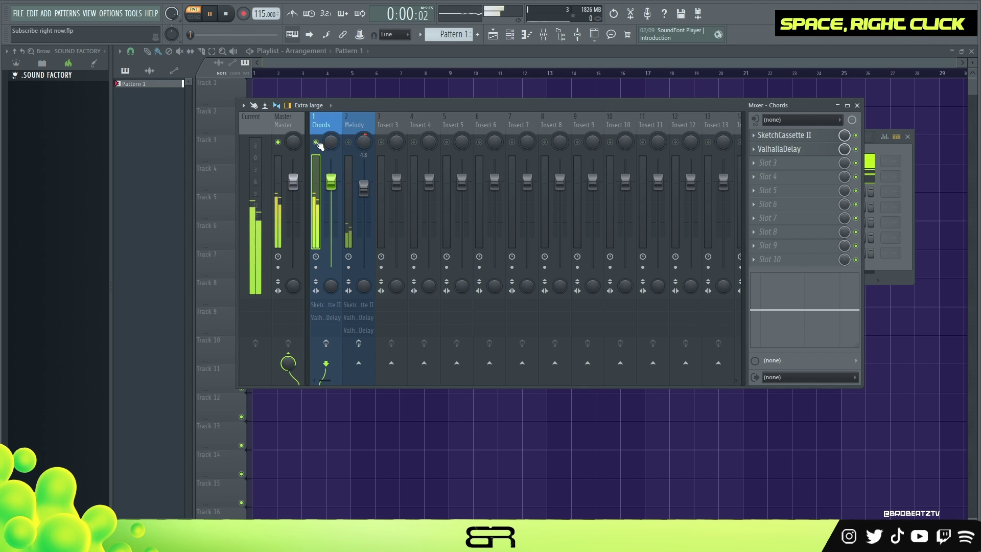
{"action": "key", "text": "space"}
{"action": "key", "text": "space"}
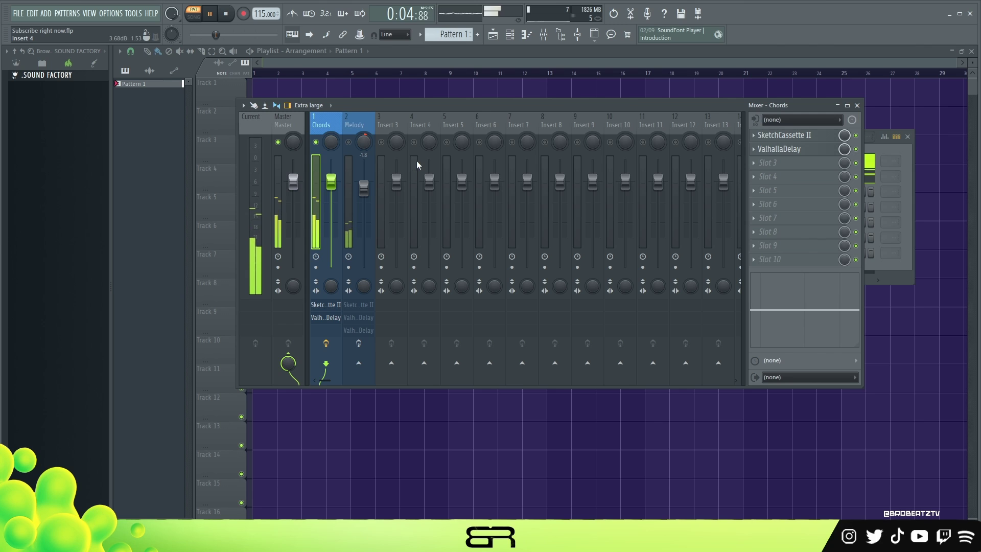
{"action": "key", "text": "space"}
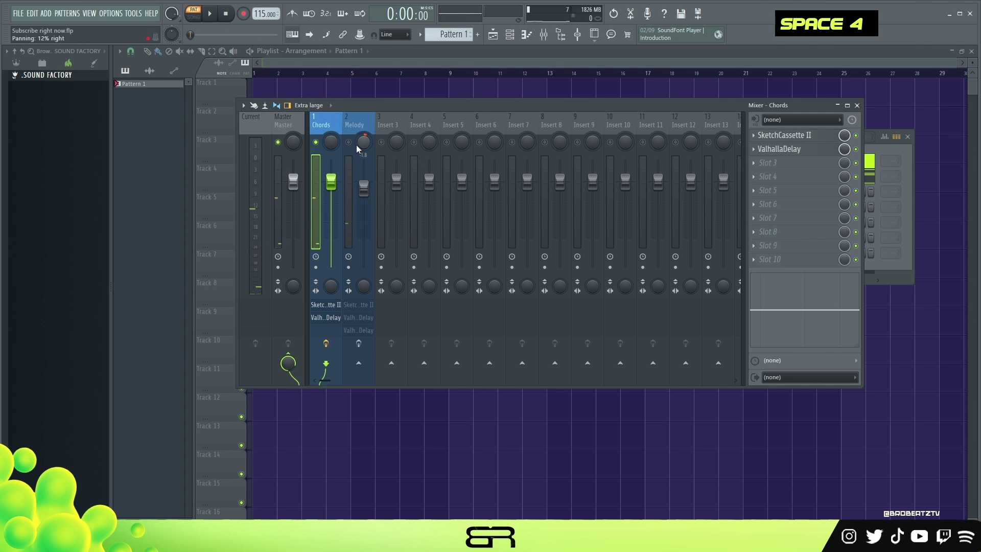
Inspect the second ValhallaDelay on the Melody mixer track
{"action": "left_click", "coordinate": [353, 126]}
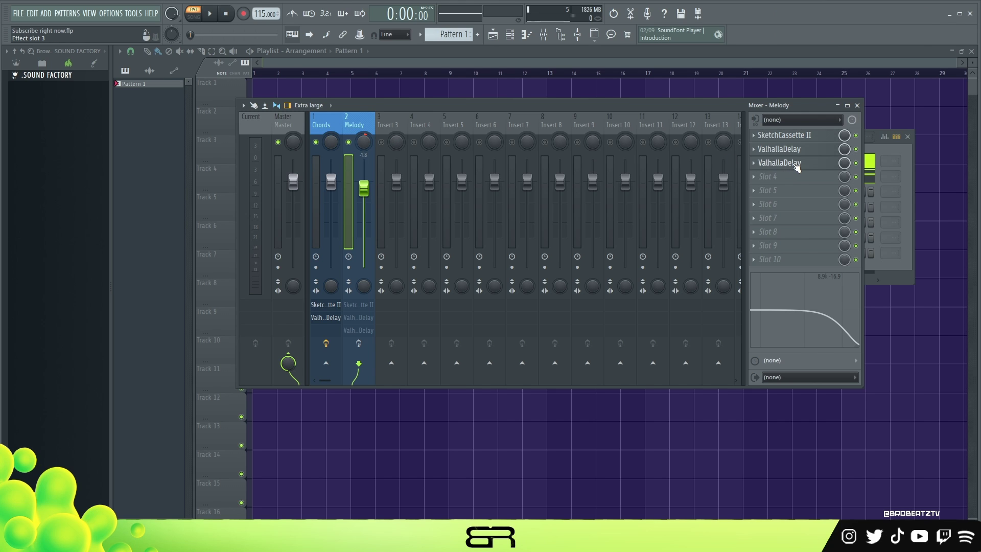
{"action": "left_click", "coordinate": [795, 164]}
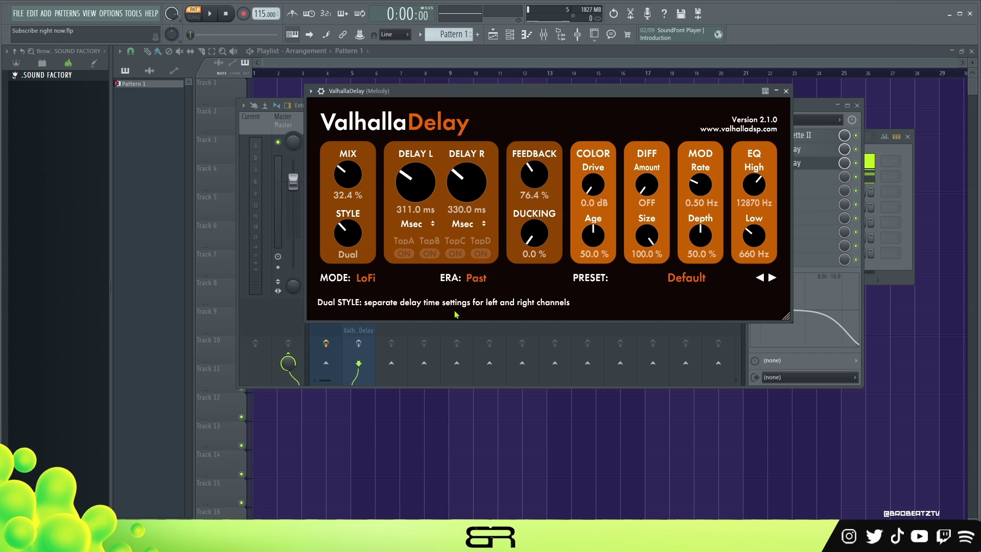
{"action": "left_click", "coordinate": [788, 91]}
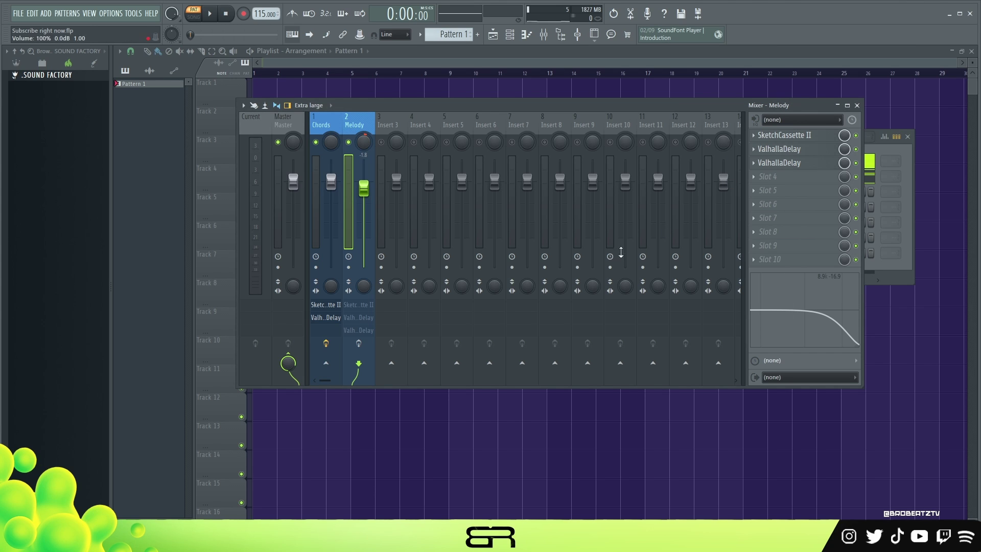
Enable the Melody track's effects and slightly deepen its high-band EQ cut during playback
{"action": "left_click", "coordinate": [359, 344]}
{"action": "key", "text": "space"}
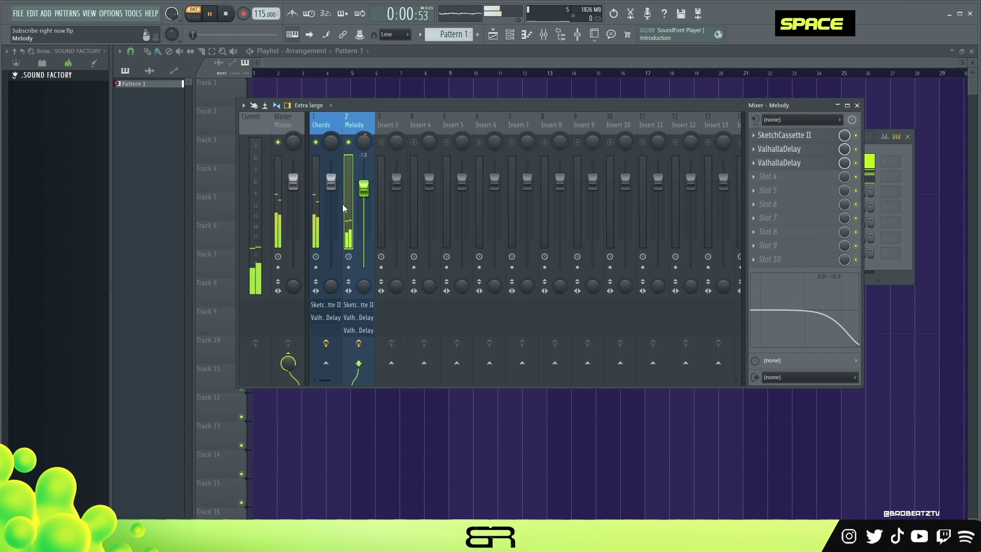
{"action": "right_click", "coordinate": [844, 336]}
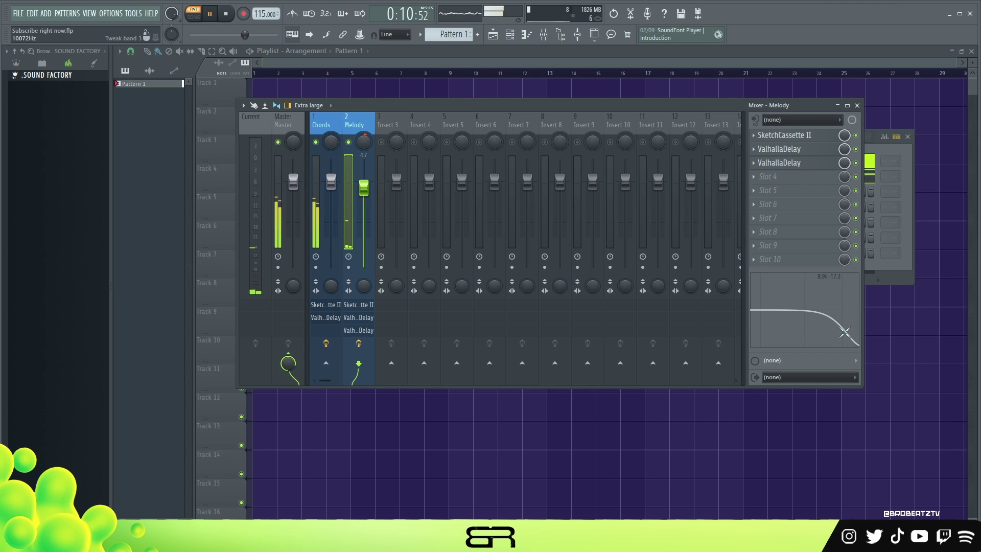
{"action": "key", "text": "space"}
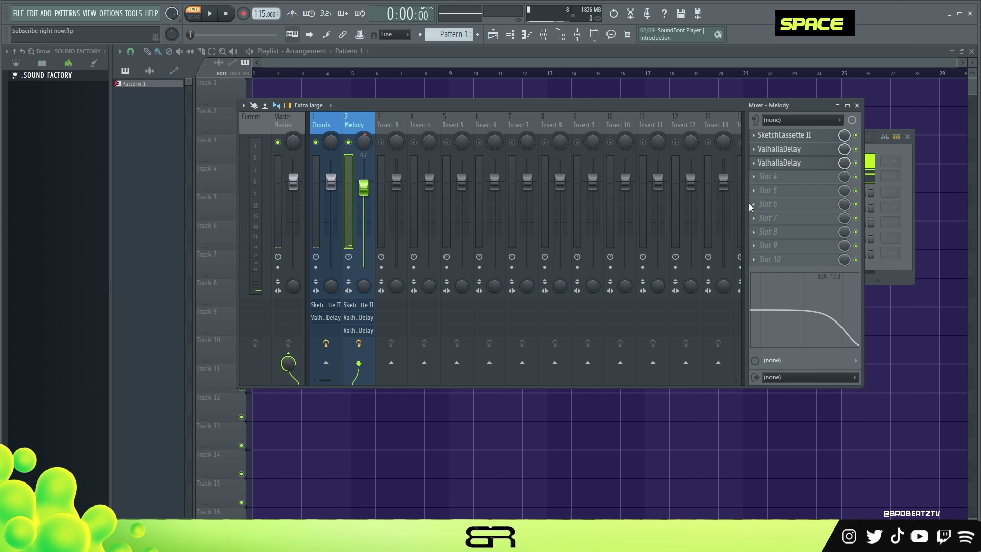
Place Pattern 1 at bar 1 of Track 2 in the playlist and consolidate the track to audio
{"action": "key", "text": "F9"}
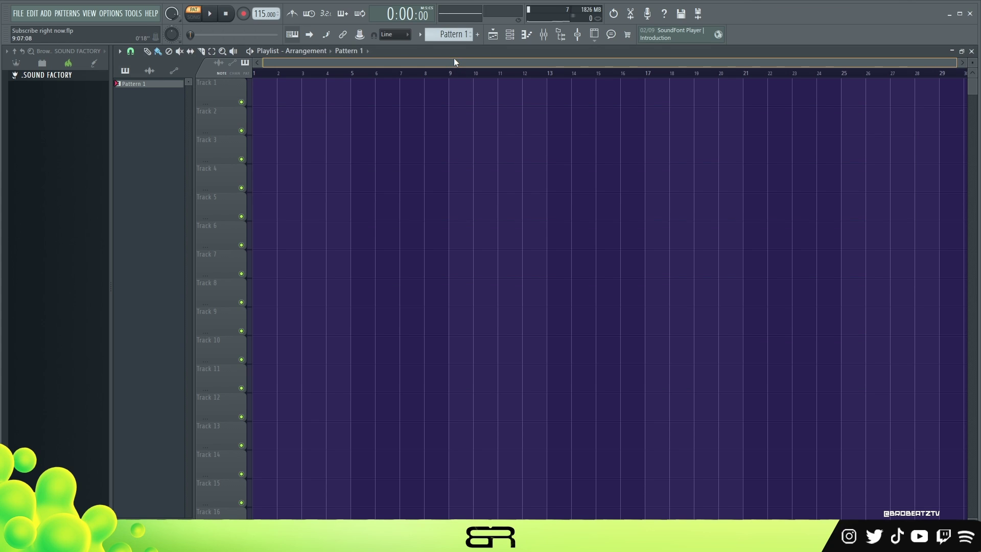
{"action": "left_click_drag", "start_coordinate": [311, 132], "coordinate": [252, 151]}
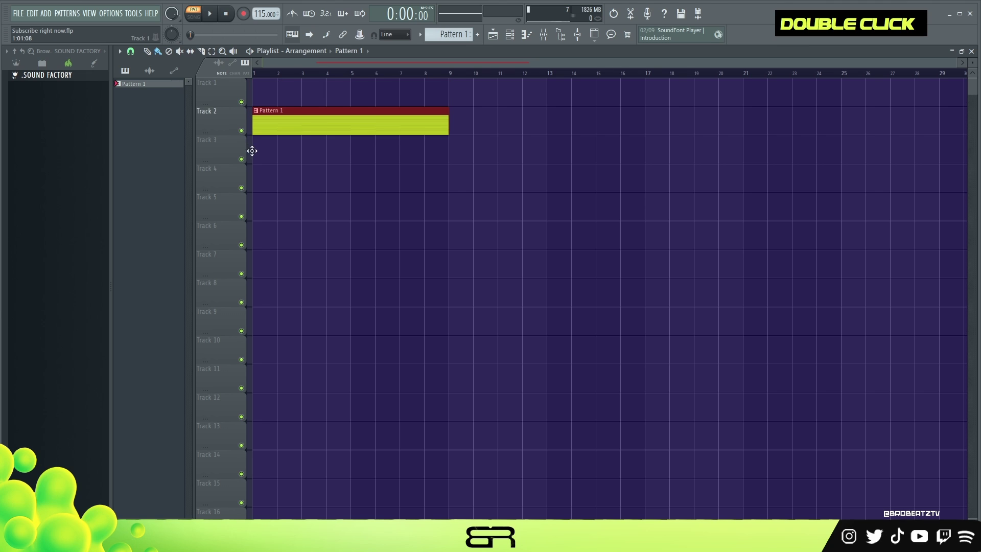
{"action": "right_click", "coordinate": [230, 123]}
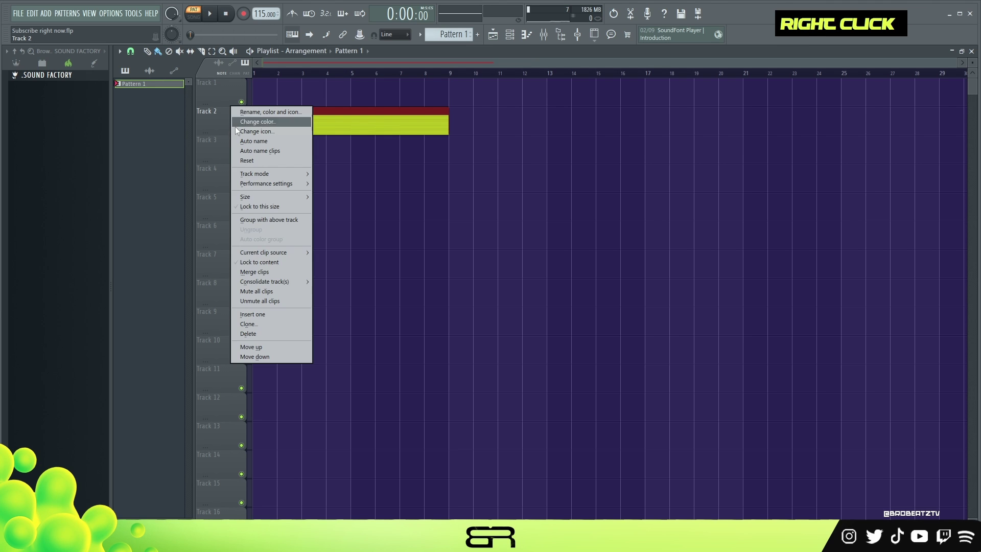
{"action": "left_click", "coordinate": [367, 280]}
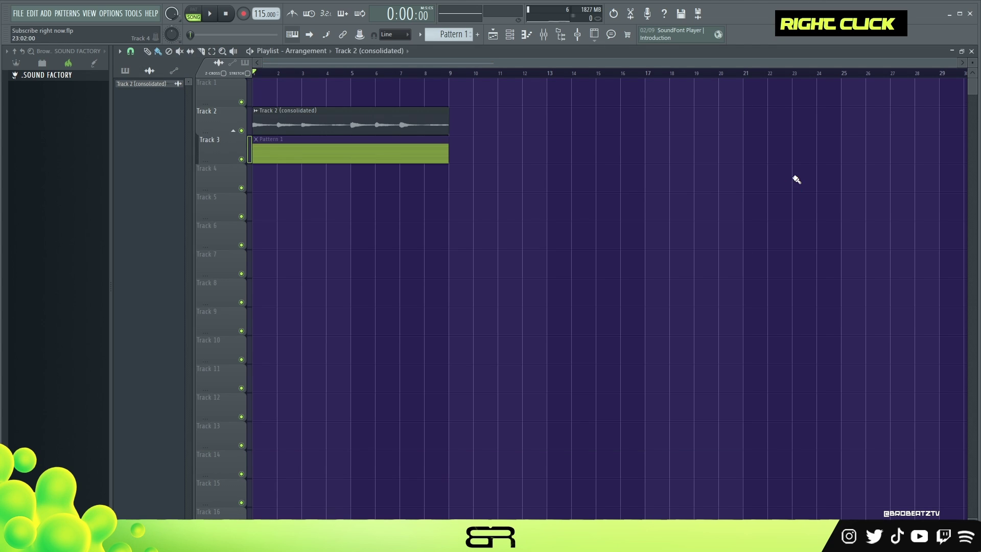
Unmute the Pattern 1 clip on Track 3 and rename the consolidated audio clip as Sample
{"action": "key", "text": "ctrl"}
{"action": "left_click_drag", "start_coordinate": [521, 111], "coordinate": [236, 201]}
{"action": "right_click", "coordinate": [541, 183]}
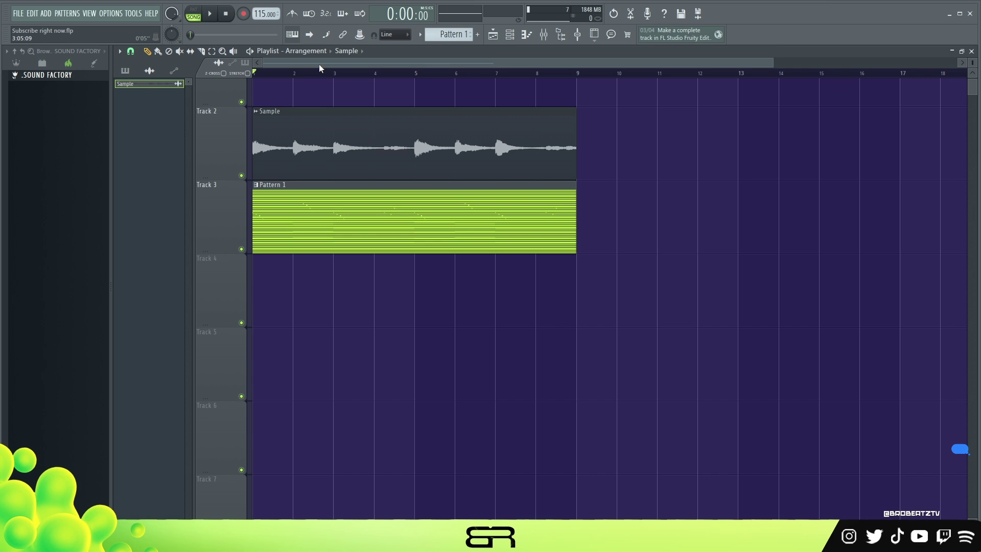
Reverse the Sample audio clip on Track 2
{"action": "double_click", "coordinate": [451, 131]}
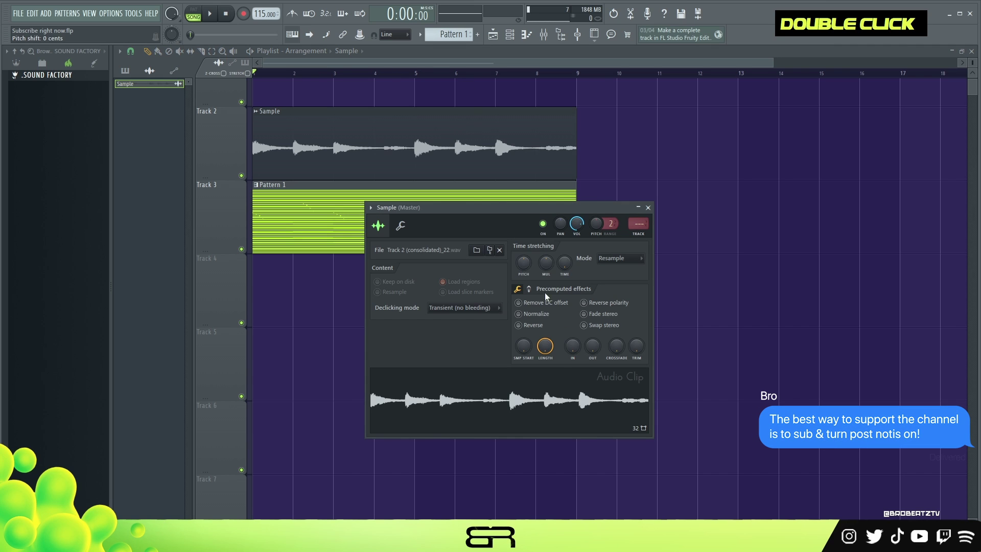
{"action": "left_click", "coordinate": [518, 325]}
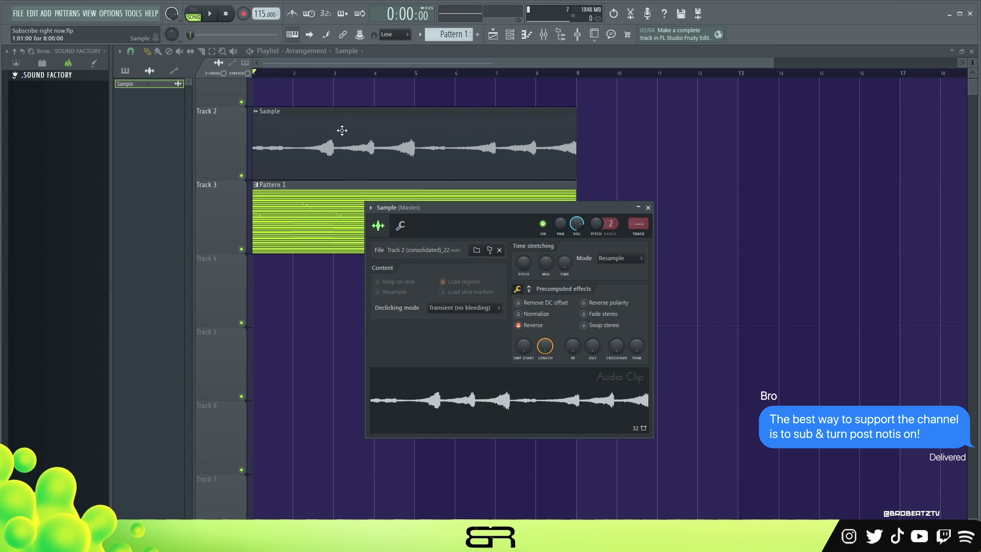
Try lowering the Sample clip's channel pitch by 65 cents, then reset the pitch and close the clip settings
{"action": "mouse_move", "coordinate": [642, 208]}
{"action": "left_mouse_down"}
{"action": "mouse_move", "coordinate": [700, 194]}
{"action": "mouse_move", "coordinate": [676, 166]}
{"action": "mouse_move", "coordinate": [630, 190]}
{"action": "mouse_move", "coordinate": [630, 200]}
{"action": "left_mouse_up"}
{"action": "right_click", "coordinate": [629, 181]}
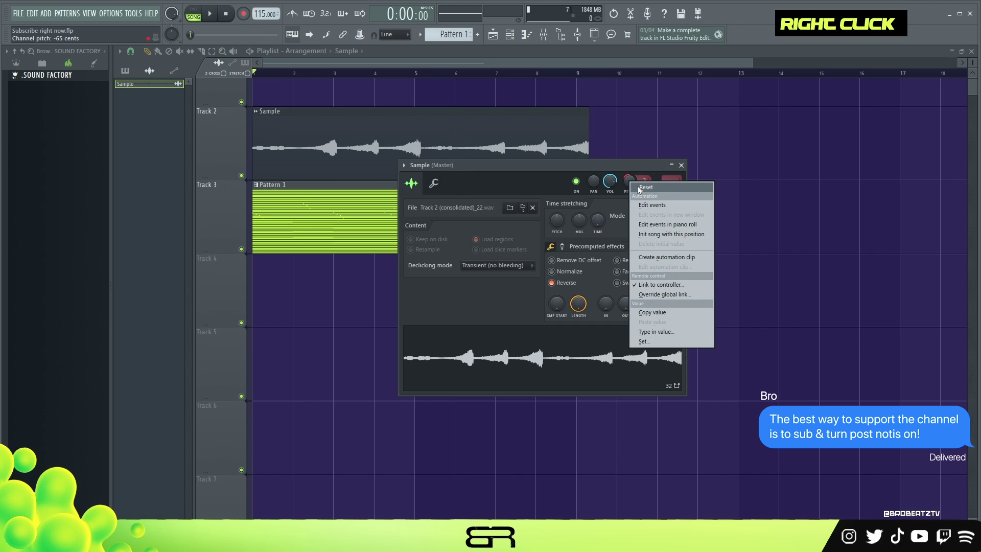
{"action": "left_click", "coordinate": [637, 187]}
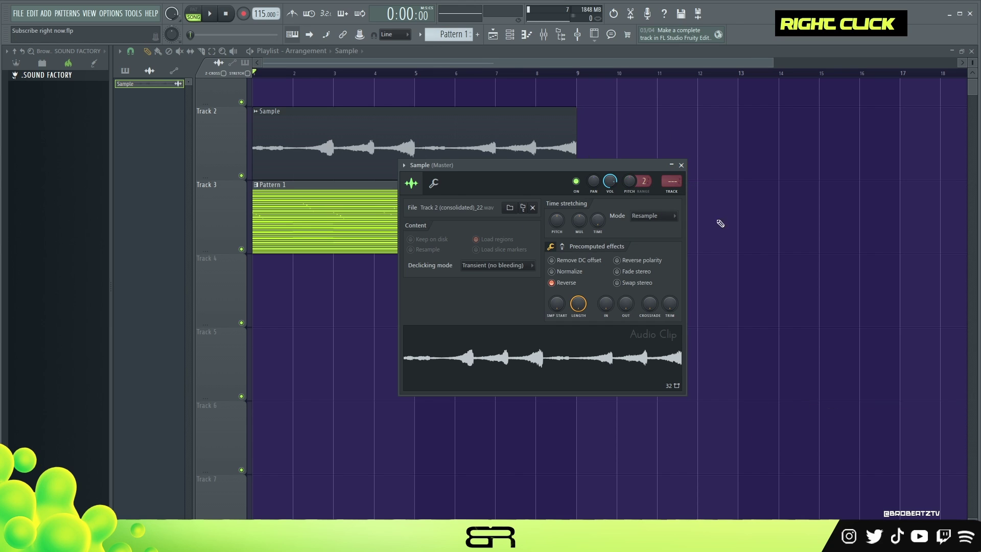
{"action": "left_click", "coordinate": [681, 166]}
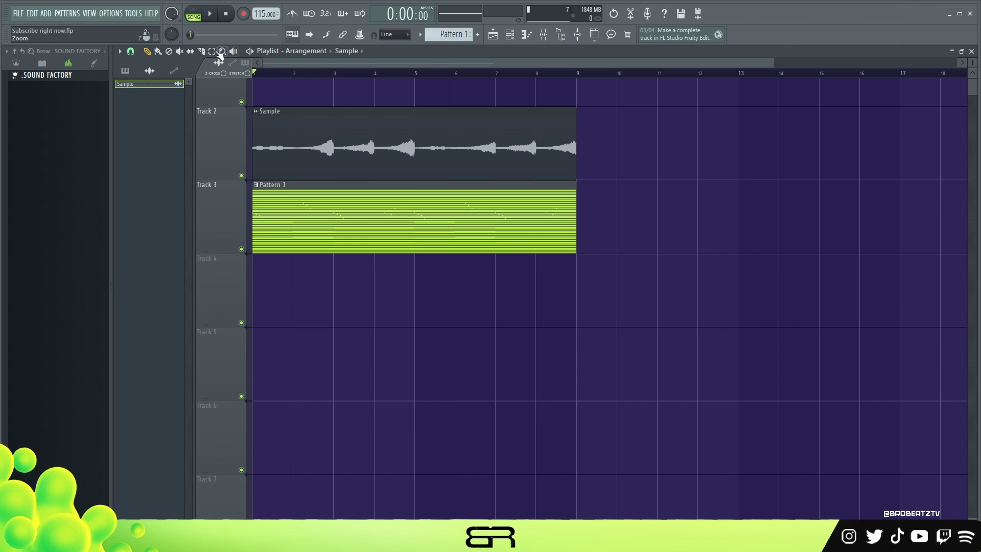
Slice the reversed Sample clip at the starts of bars 3, 4, 5, 7 and 8
{"action": "left_click", "coordinate": [330, 135], "text": "shift"}
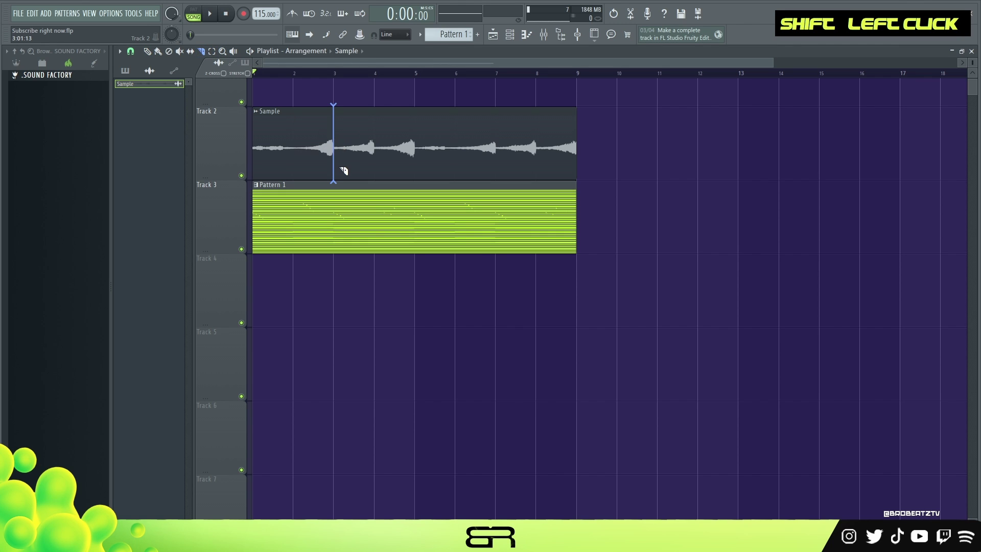
{"action": "left_click", "coordinate": [374, 167], "text": "shift"}
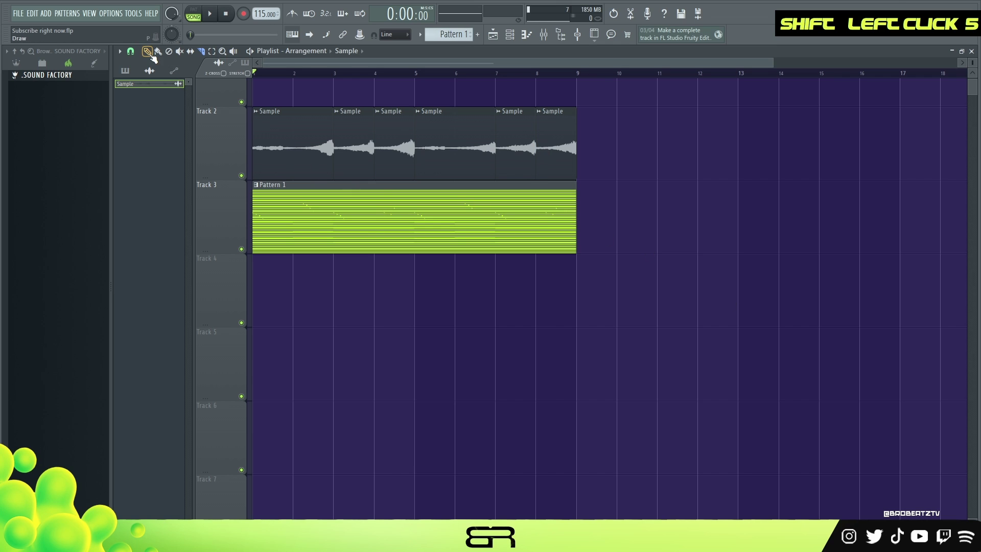
Move the six Sample slices to Track 4 in reverse order, filling bars 1 to 8 from last slice to first
{"action": "left_click_drag", "start_coordinate": [588, 135], "coordinate": [558, 136]}
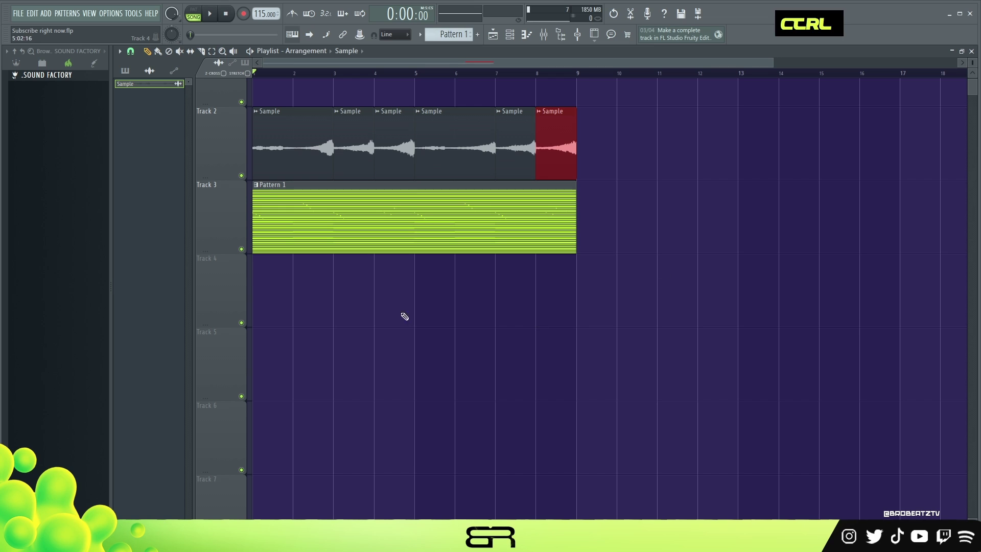
{"action": "right_click", "coordinate": [763, 244]}
{"action": "left_click", "coordinate": [552, 146], "text": "ctrl"}
{"action": "left_click_drag", "start_coordinate": [552, 147], "coordinate": [345, 303]}
{"action": "left_click_drag", "start_coordinate": [516, 148], "coordinate": [320, 313]}
{"action": "left_click_drag", "start_coordinate": [483, 153], "coordinate": [355, 302]}
{"action": "left_click_drag", "start_coordinate": [428, 153], "coordinate": [398, 146], "text": "ctrl"}
{"action": "left_click_drag", "start_coordinate": [399, 146], "coordinate": [449, 314]}
{"action": "left_click_drag", "start_coordinate": [416, 148], "coordinate": [484, 276], "text": "ctrl"}
{"action": "left_click_drag", "start_coordinate": [388, 136], "coordinate": [265, 143], "text": "ctrl"}
{"action": "left_click_drag", "start_coordinate": [614, 227], "coordinate": [528, 299]}
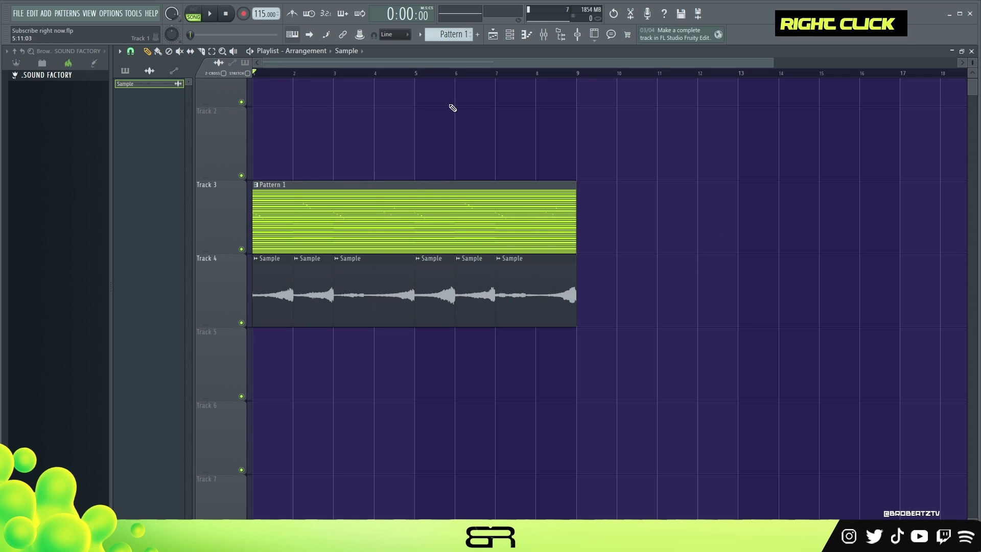
Play back the pattern with the rearranged slices and route the Sample clip to mixer track 3
{"action": "key", "text": "space"}
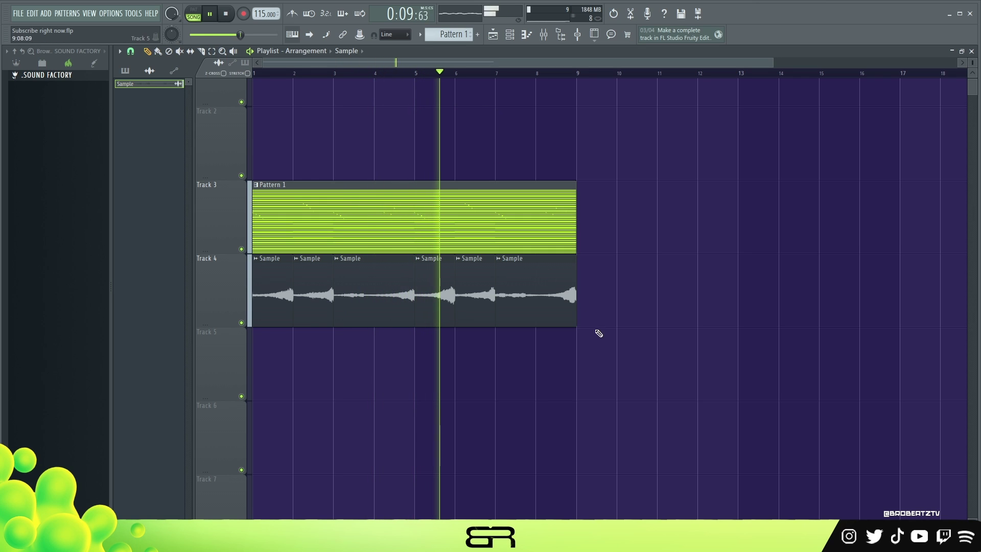
{"action": "double_click", "coordinate": [536, 282]}
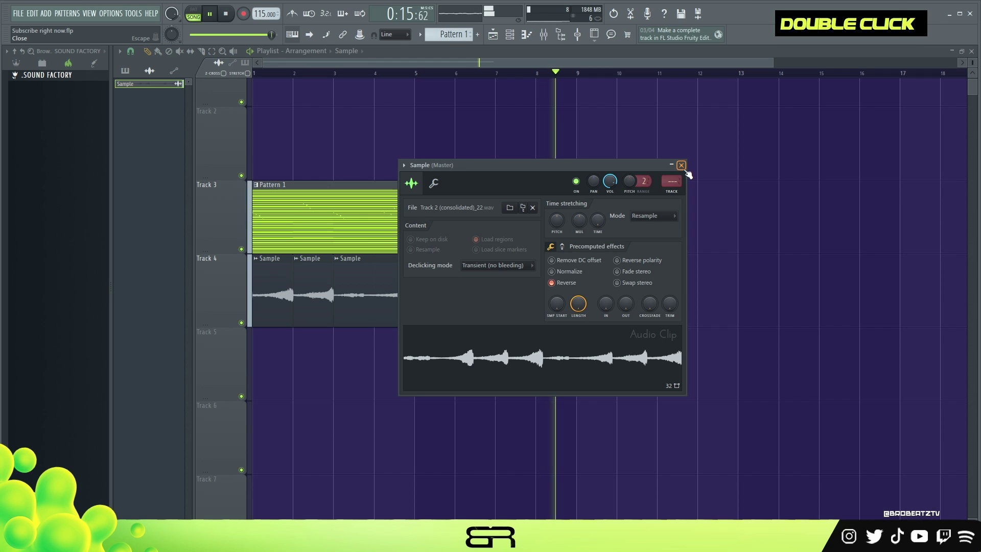
{"action": "scroll", "coordinate": [677, 174], "scroll_direction": "up", "scroll_amount": 1}
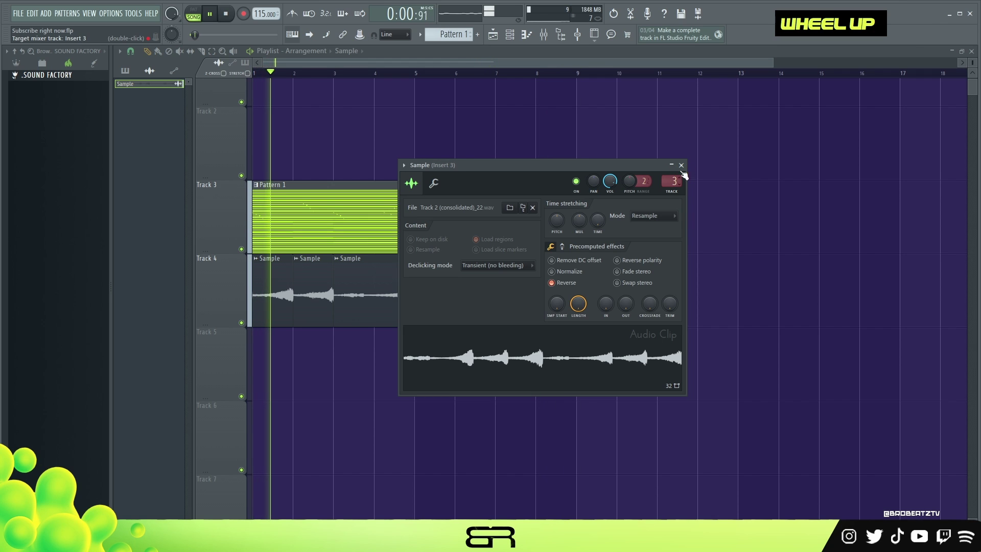
{"action": "right_click", "coordinate": [681, 165]}
{"action": "key", "text": "space"}
{"action": "key", "text": "space"}
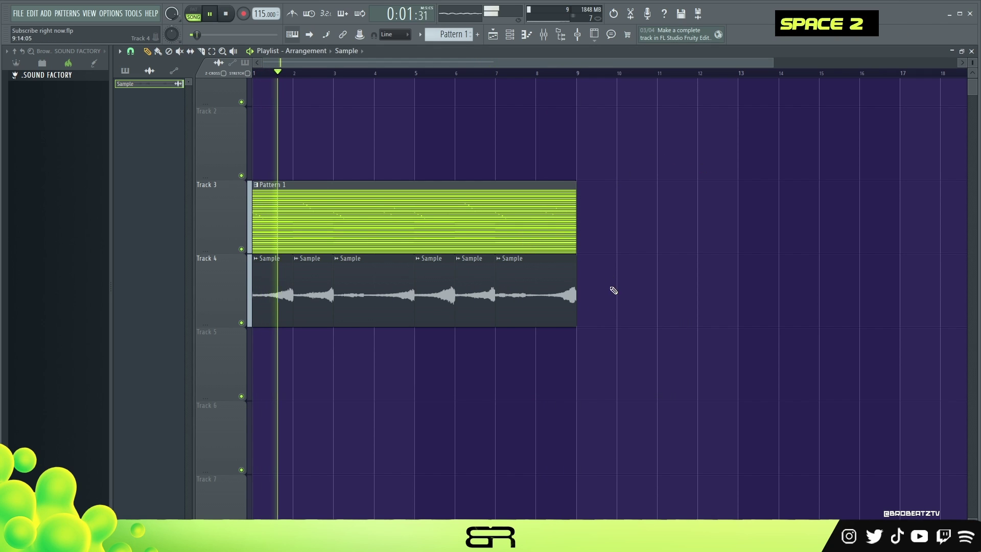
Shape the EQ of the Sample's mixer track with a low cut of about 11 dB and a boost of about 3 dB around 3.5 kHz
{"action": "left_click", "coordinate": [543, 34]}
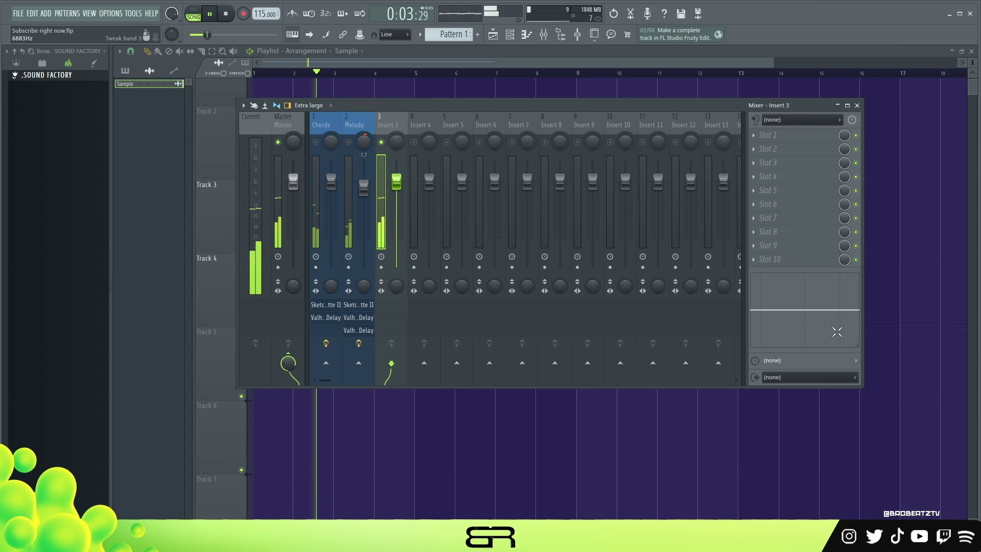
{"action": "left_click_drag", "start_coordinate": [766, 317], "coordinate": [822, 303]}
{"action": "right_click", "coordinate": [763, 332]}
{"action": "key", "text": "space"}
{"action": "key", "text": "space"}
{"action": "right_click", "coordinate": [817, 324]}
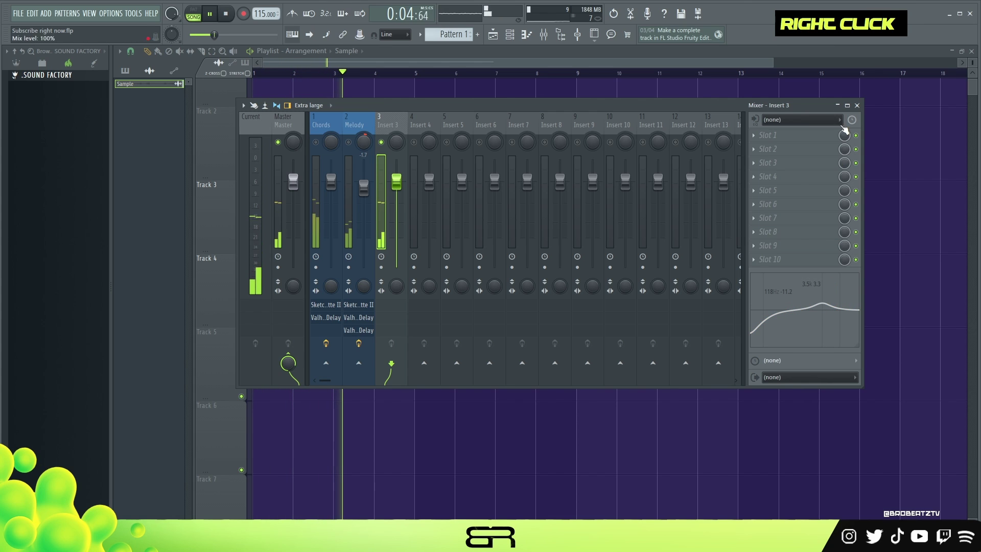
{"action": "left_click", "coordinate": [857, 106]}
{"action": "key", "text": "space"}
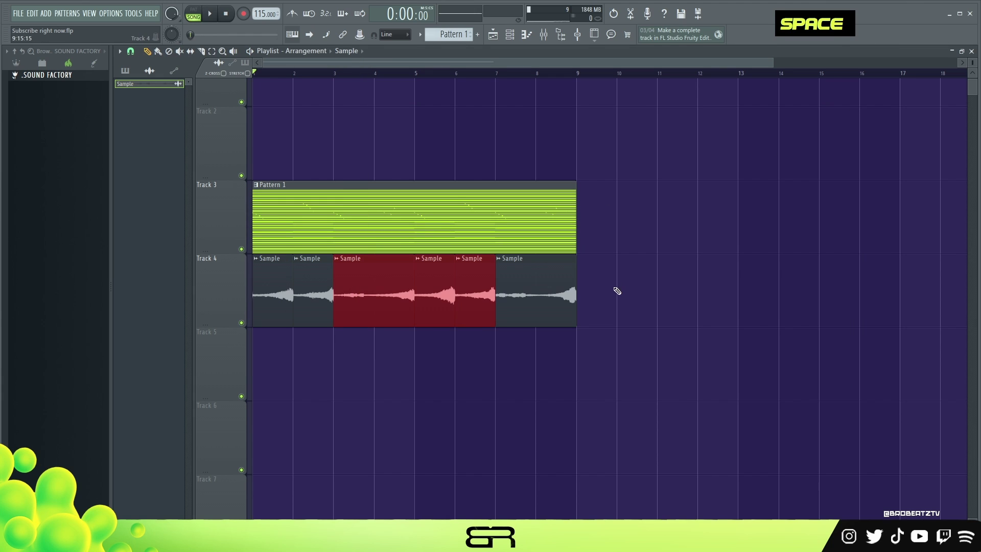
Move all six Sample slices from Track 4 to Track 2, keeping them on bars 1 to 8
{"action": "right_click", "coordinate": [595, 326]}
{"action": "left_click", "coordinate": [239, 301], "text": "ctrl"}
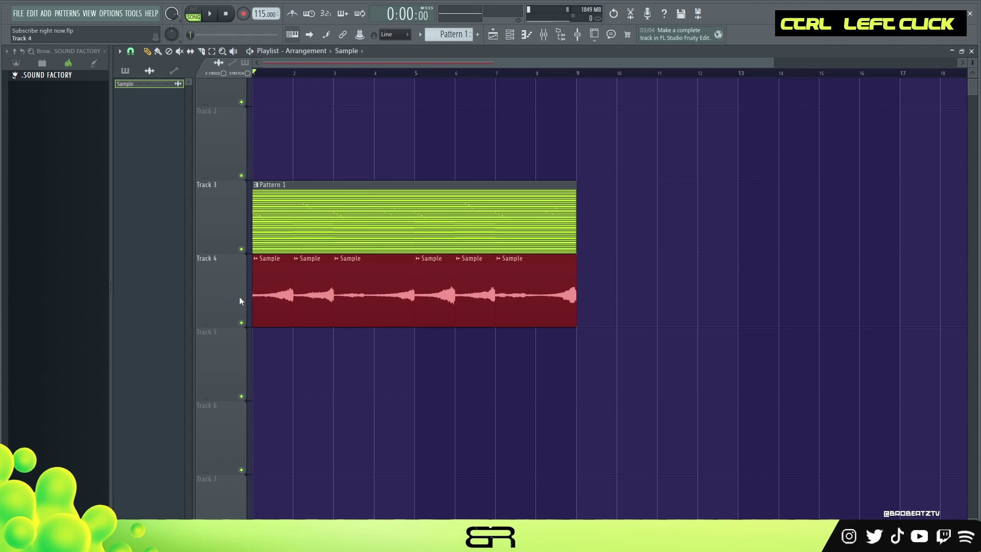
{"action": "left_click_drag", "start_coordinate": [273, 191], "coordinate": [273, 125]}
{"action": "right_click", "coordinate": [679, 156]}
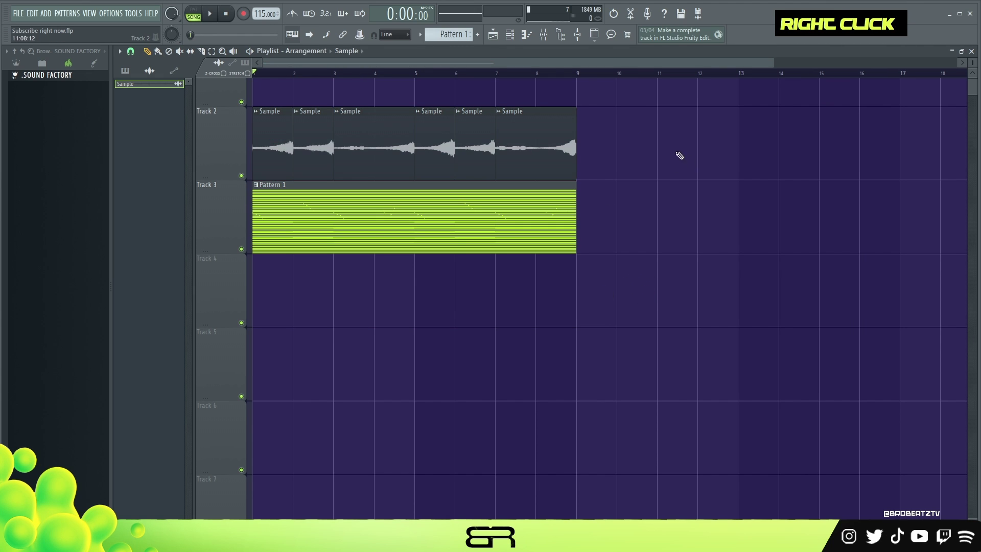
Add a Kontakt channel named Piano (Extra) with the NOIRE Felt instrument, Basic Felt preset, on mixer track 4
{"action": "left_click", "coordinate": [510, 34]}
{"action": "left_click", "coordinate": [510, 34]}
{"action": "left_click", "coordinate": [510, 34]}
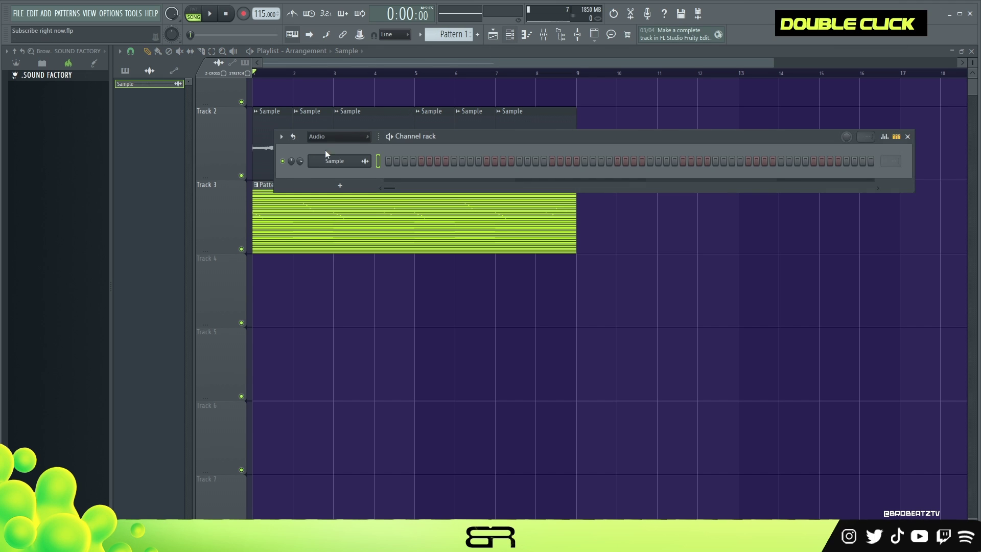
{"action": "left_click_drag", "start_coordinate": [390, 141], "coordinate": [378, 286]}
{"action": "scroll", "coordinate": [477, 111], "scroll_direction": "up", "scroll_amount": 2}
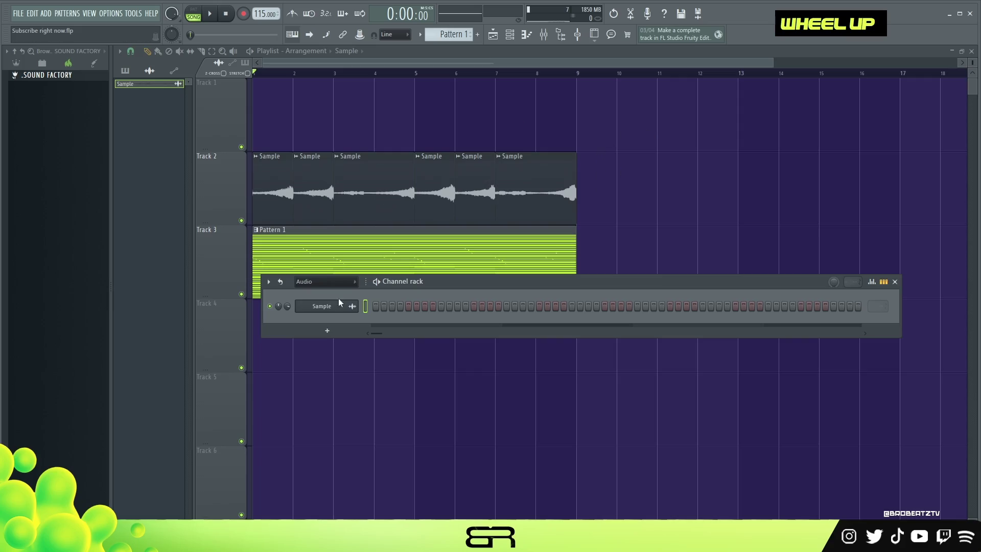
{"action": "left_click_drag", "start_coordinate": [419, 281], "coordinate": [410, 271]}
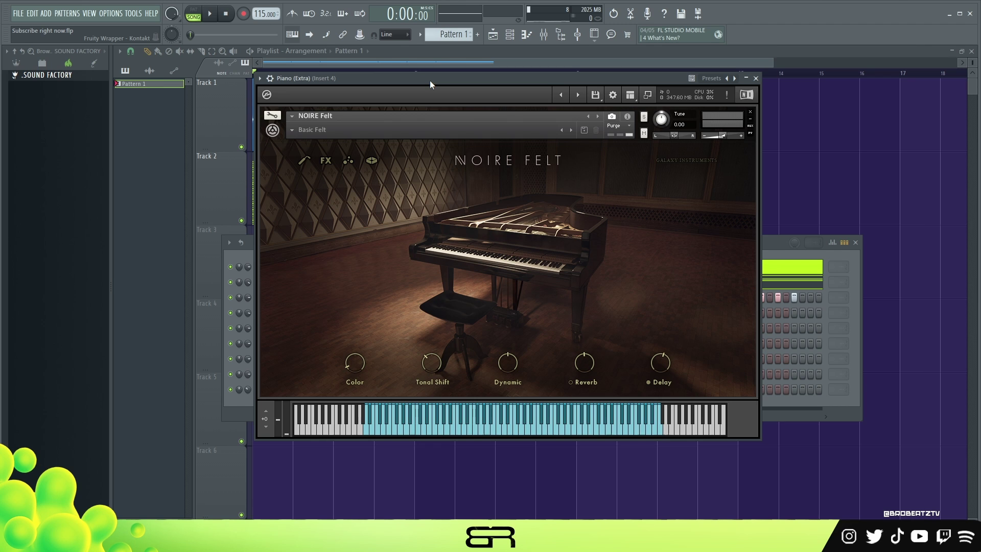
{"action": "left_click_drag", "start_coordinate": [398, 82], "coordinate": [565, 59]}
Copy the G5 and E5 notes of the first chord in the Chords channel
{"action": "left_click", "coordinate": [349, 286]}
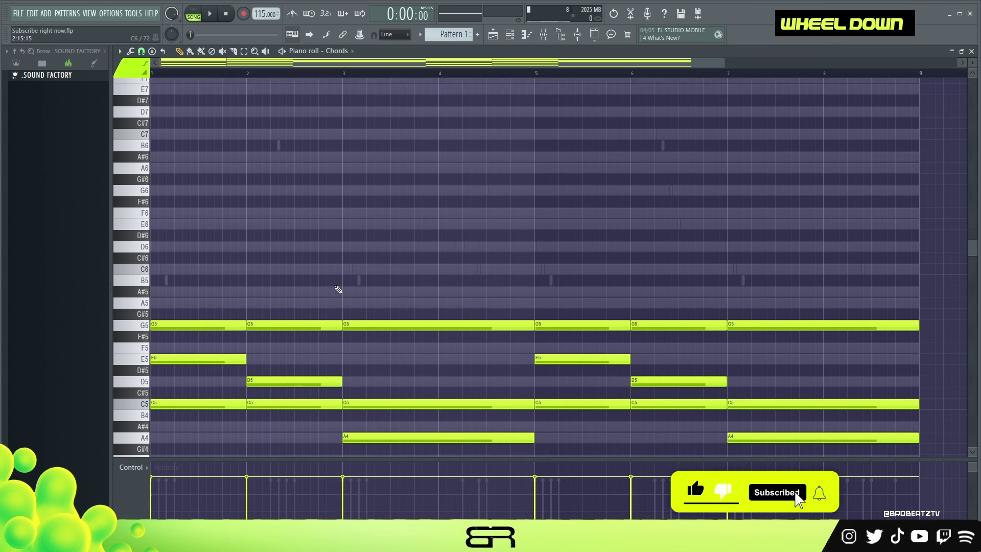
{"action": "scroll", "coordinate": [231, 315], "scroll_direction": "down", "scroll_amount": 2}
{"action": "left_click", "coordinate": [193, 294], "text": "ctrl"}
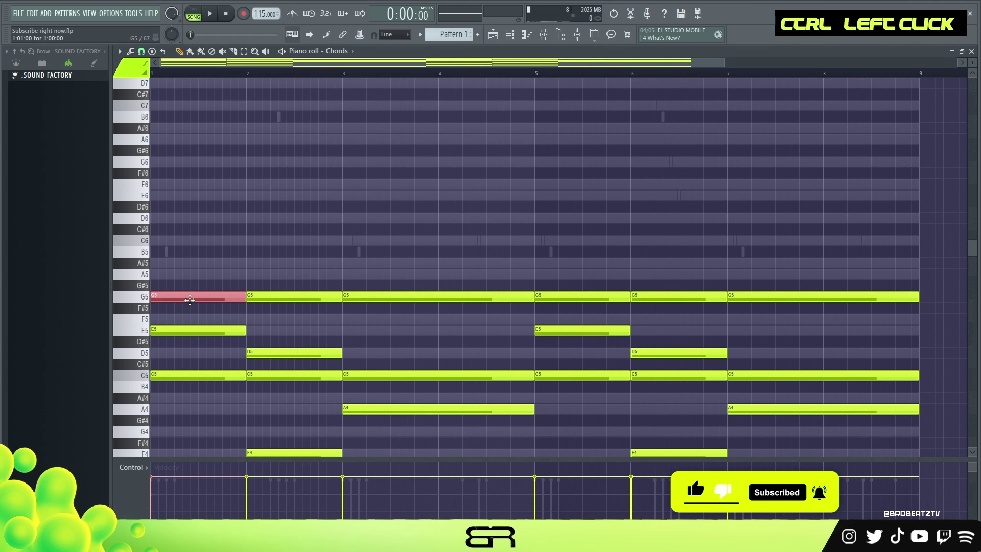
{"action": "right_click", "coordinate": [204, 274]}
{"action": "left_click", "coordinate": [194, 296], "text": "ctrl"}
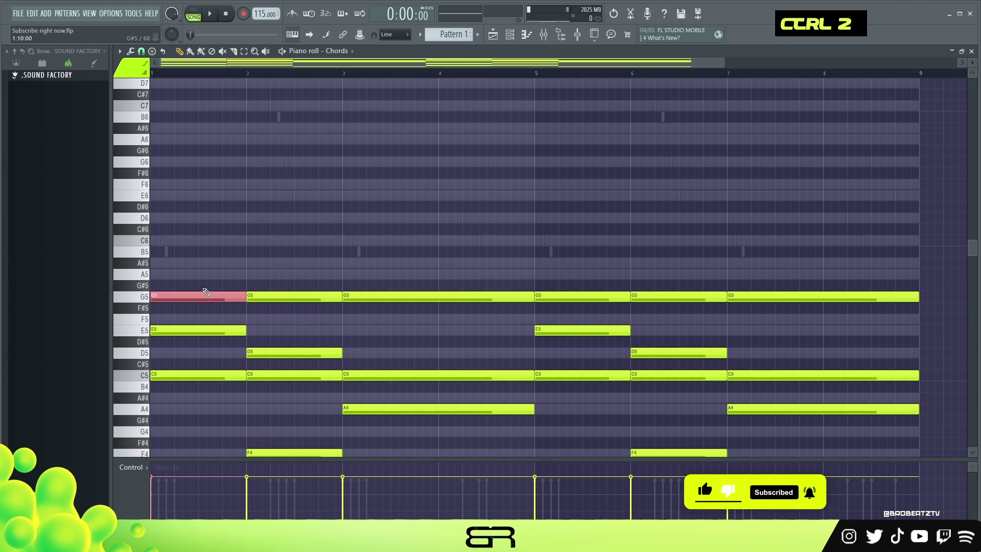
{"action": "left_click", "coordinate": [225, 330], "text": "ctrl+shift"}
{"action": "key", "text": "ctrl+c"}
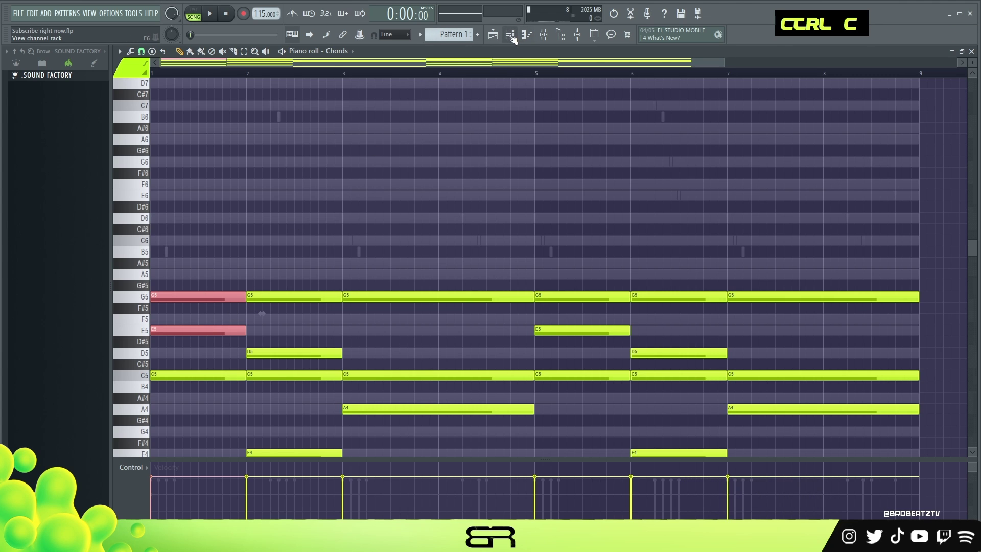
Paste the copied G5 and E5 notes into the Piano (Extra) piano roll and shift the E5 note into bar 2
{"action": "left_click", "coordinate": [511, 36]}
{"action": "right_click", "coordinate": [296, 328]}
{"action": "left_click", "coordinate": [331, 327]}
{"action": "key", "text": "ctrl+v"}
{"action": "right_click", "coordinate": [273, 333]}
{"action": "left_click", "coordinate": [267, 339]}
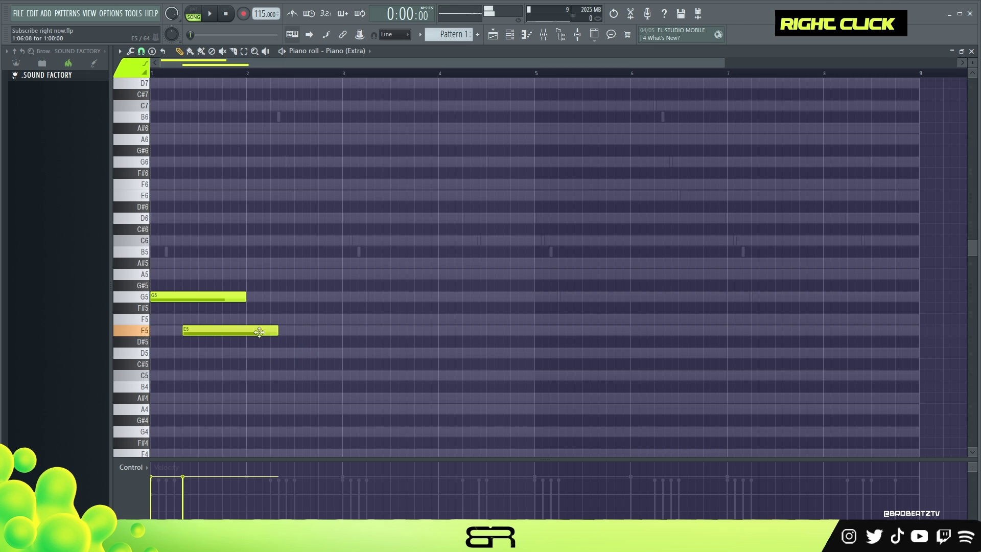
{"action": "left_click_drag", "start_coordinate": [259, 332], "coordinate": [334, 336]}
{"action": "scroll", "coordinate": [190, 74], "scroll_direction": "up", "scroll_amount": 3}
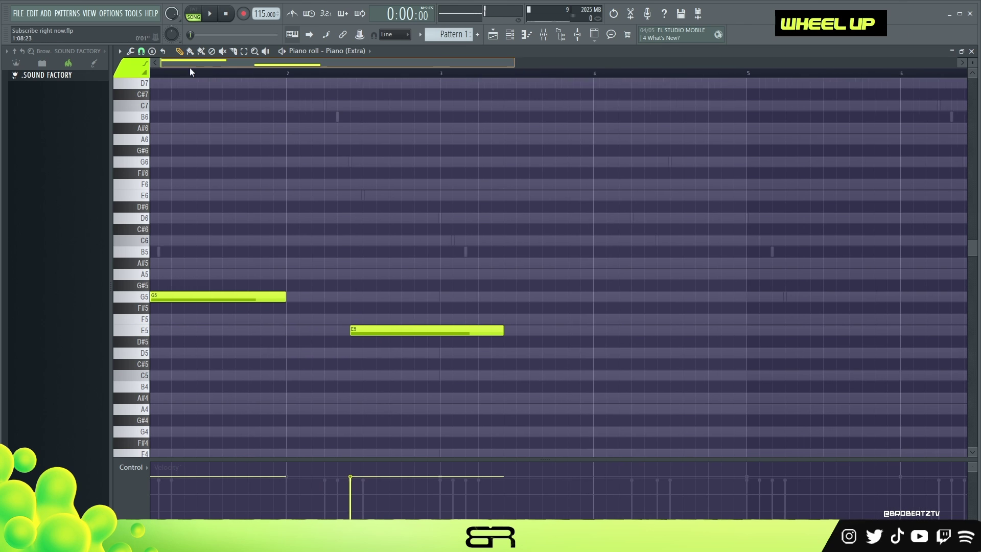
Audition the two Piano (Extra) notes and mute the Melody channel
{"action": "key", "text": "space"}
{"action": "key", "text": "space"}
{"action": "key", "text": "space"}
{"action": "key", "text": "space"}
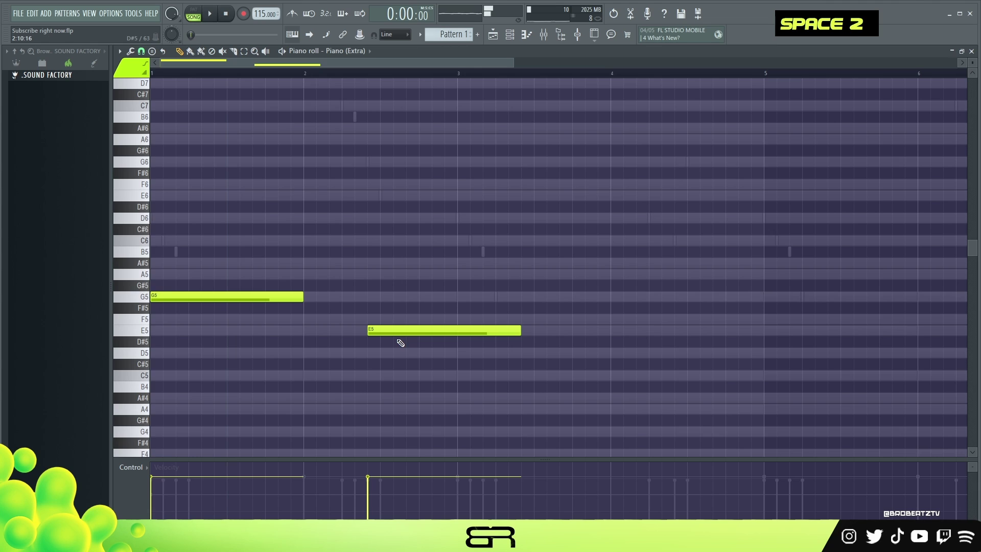
{"action": "key", "text": "ctrl+a"}
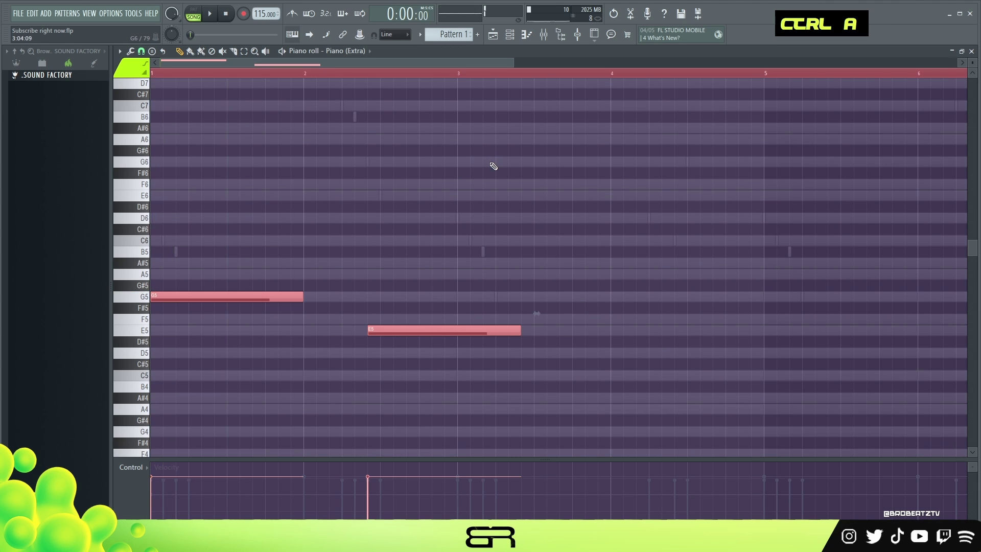
{"action": "right_click", "coordinate": [484, 235]}
{"action": "left_click", "coordinate": [510, 34]}
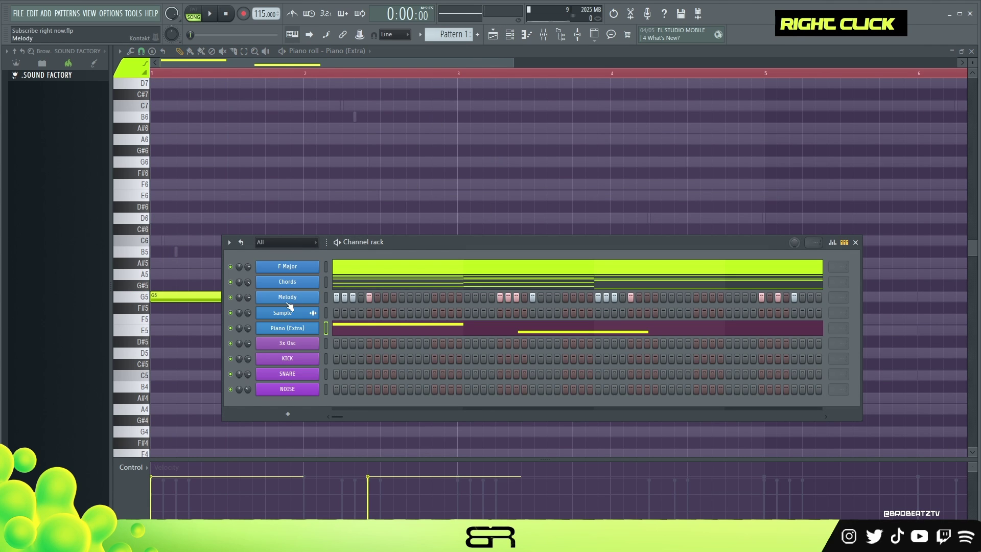
{"action": "left_click", "coordinate": [230, 296]}
{"action": "right_click", "coordinate": [234, 180]}
During playback, move the E5 note back to 1:13 and shorten the G5 note so it ends just before it
{"action": "key", "text": "space"}
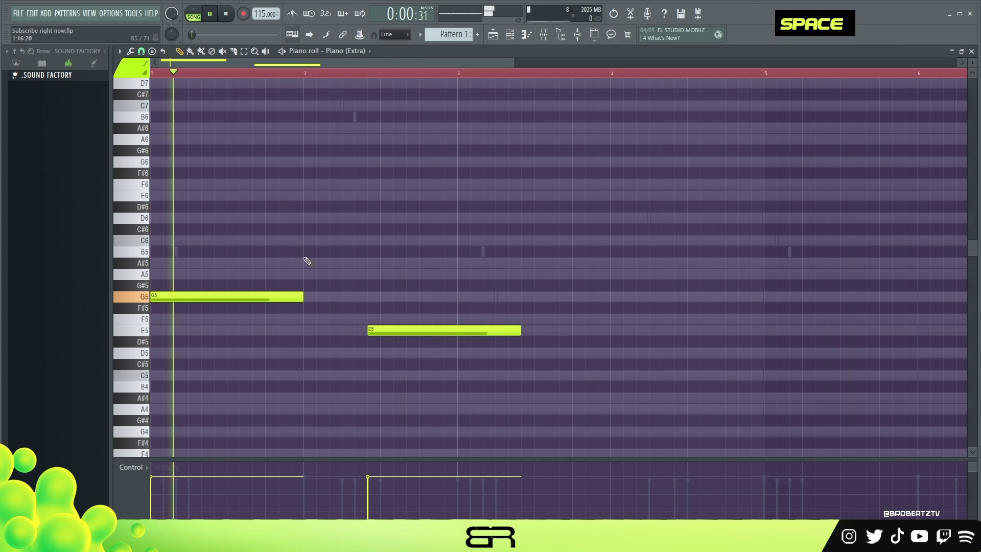
{"action": "key", "text": "space"}
{"action": "key", "text": "space"}
{"action": "left_click_drag", "start_coordinate": [388, 330], "coordinate": [287, 332]}
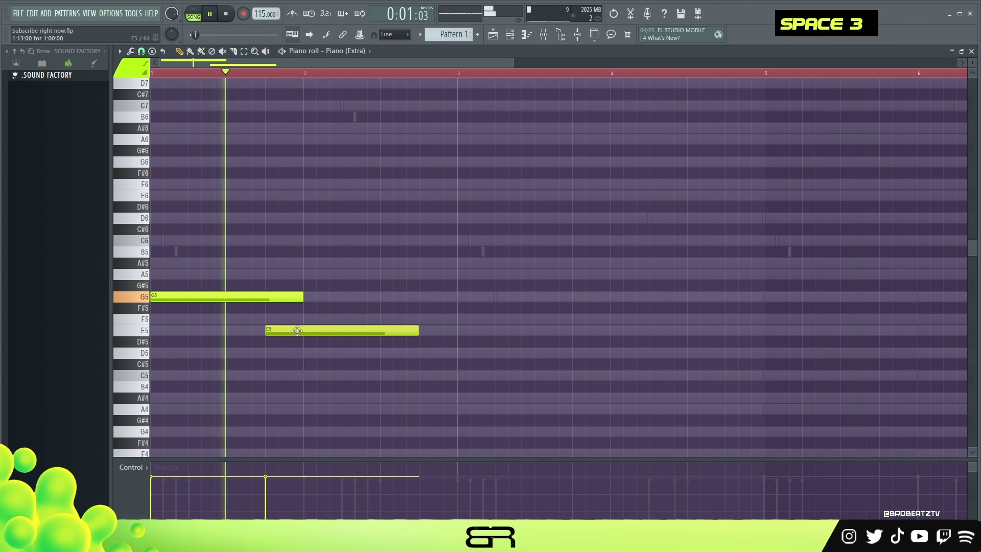
{"action": "left_click_drag", "start_coordinate": [300, 295], "coordinate": [244, 295]}
{"action": "key", "text": "space"}
Duplicate the E5 note an octave higher at the start of bar 2 and make it two shorter E6 notes at 2:01 and 2:09
{"action": "left_click_drag", "start_coordinate": [302, 331], "coordinate": [328, 331]}
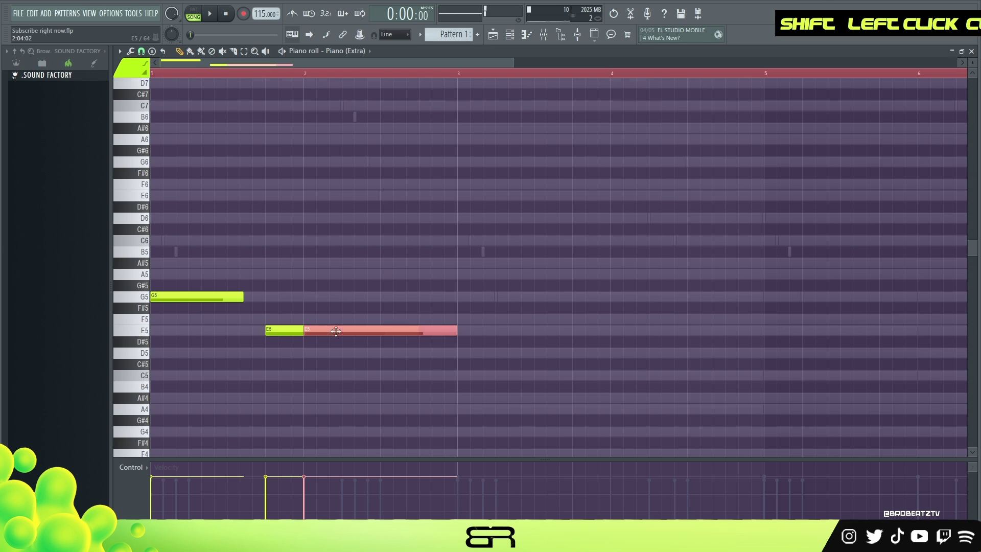
{"action": "key", "text": "ctrl+Up"}
{"action": "right_click", "coordinate": [386, 291]}
{"action": "scroll", "coordinate": [384, 260], "scroll_direction": "up", "scroll_amount": 2}
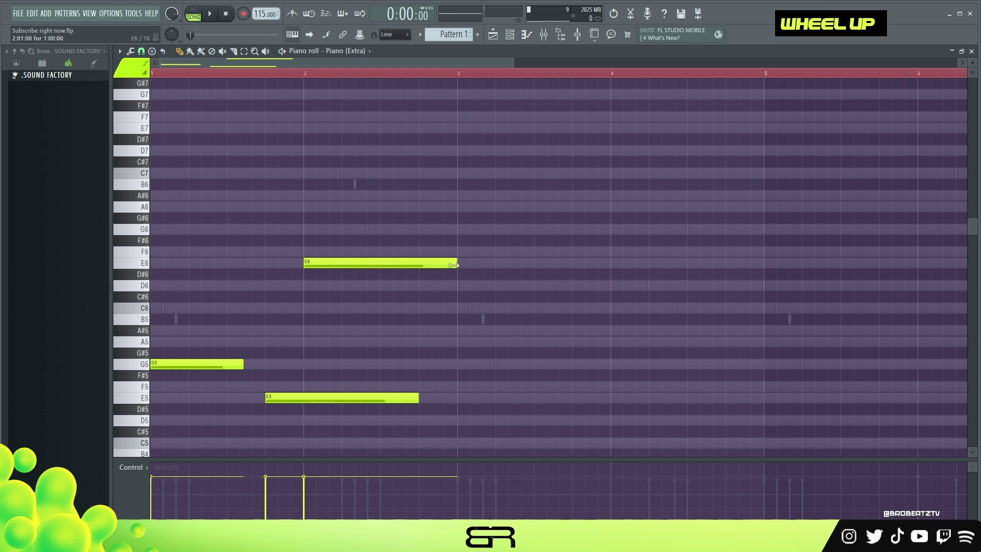
{"action": "left_click_drag", "start_coordinate": [454, 265], "coordinate": [423, 270]}
{"action": "left_click_drag", "start_coordinate": [350, 261], "coordinate": [426, 262]}
{"action": "left_click_drag", "start_coordinate": [340, 236], "coordinate": [361, 265]}
{"action": "right_click", "coordinate": [350, 327]}
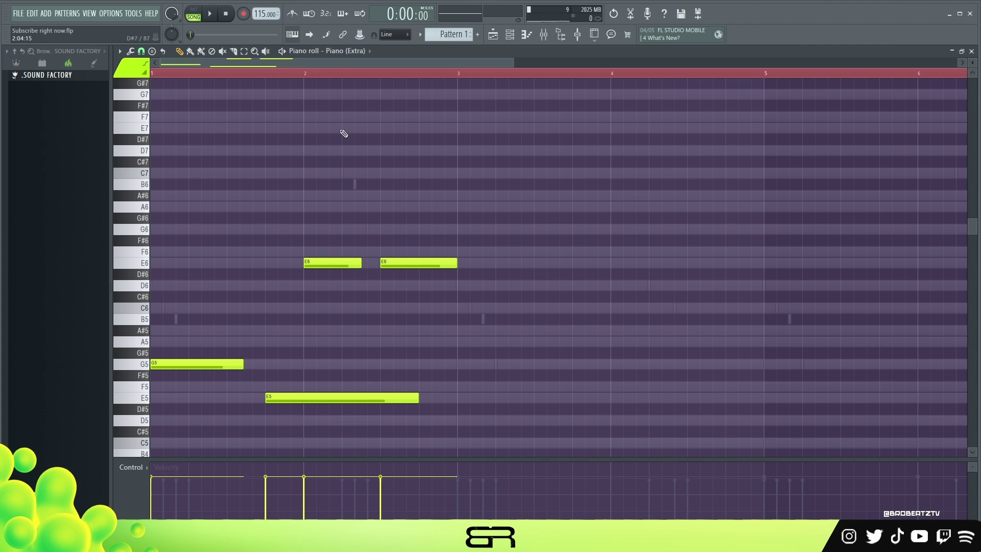
{"action": "scroll", "coordinate": [348, 78], "scroll_direction": "up", "scroll_amount": 2}
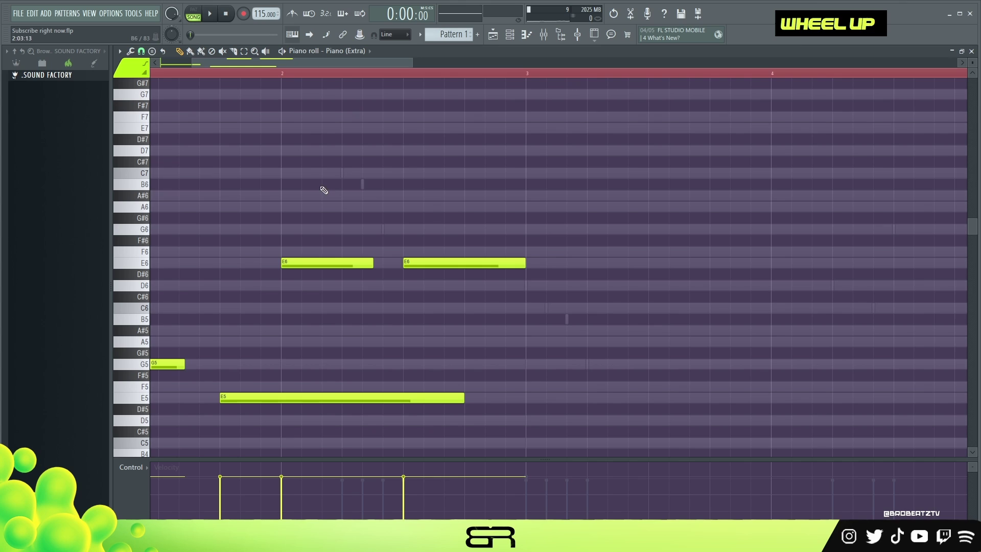
Set the piano roll snap to 1/4 beat and add a B6, short B6, C7, B6 run above the E6 notes in bar 2
{"action": "left_click", "coordinate": [141, 51]}
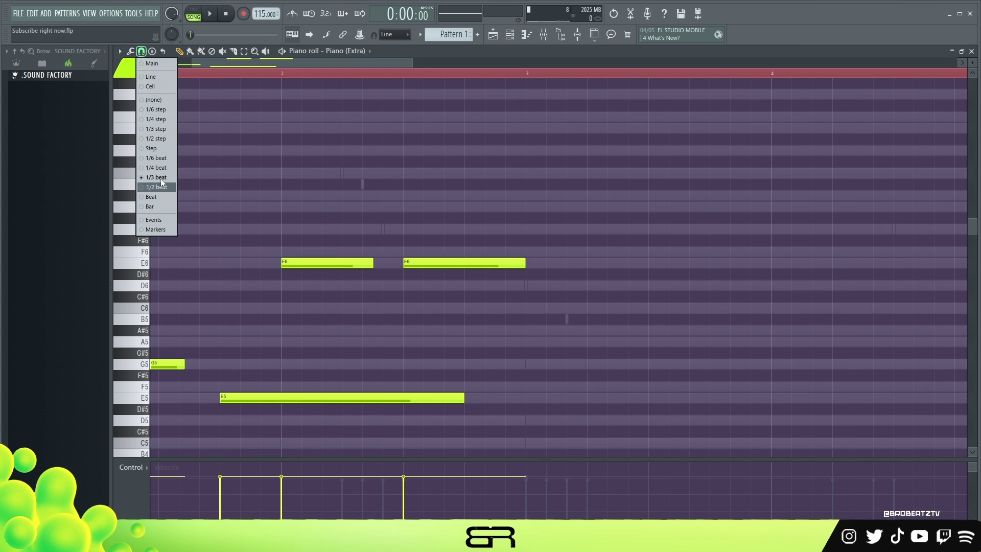
{"action": "right_click", "coordinate": [158, 168]}
{"action": "left_click_drag", "start_coordinate": [408, 186], "coordinate": [344, 183]}
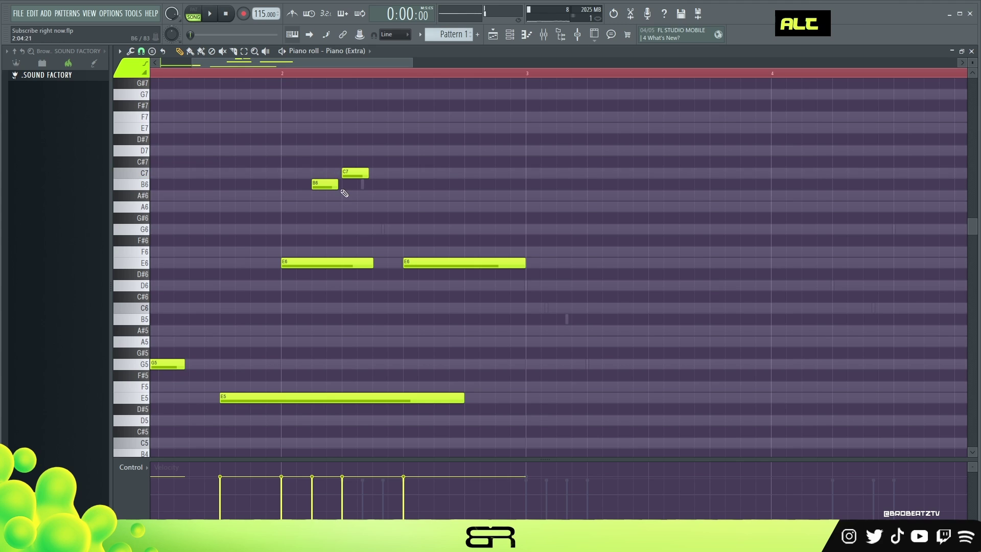
{"action": "left_click_drag", "start_coordinate": [369, 187], "coordinate": [348, 191]}
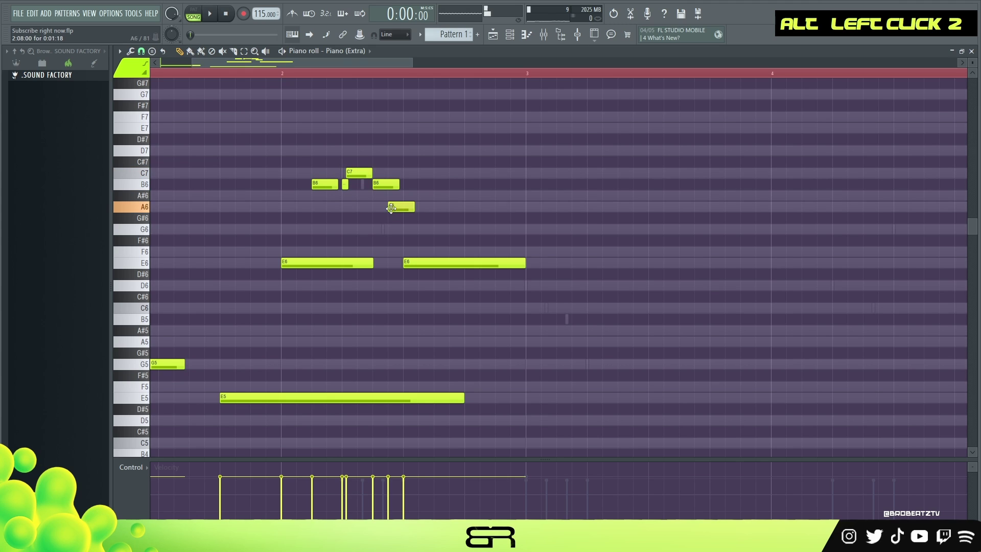
{"action": "right_click", "coordinate": [390, 207]}
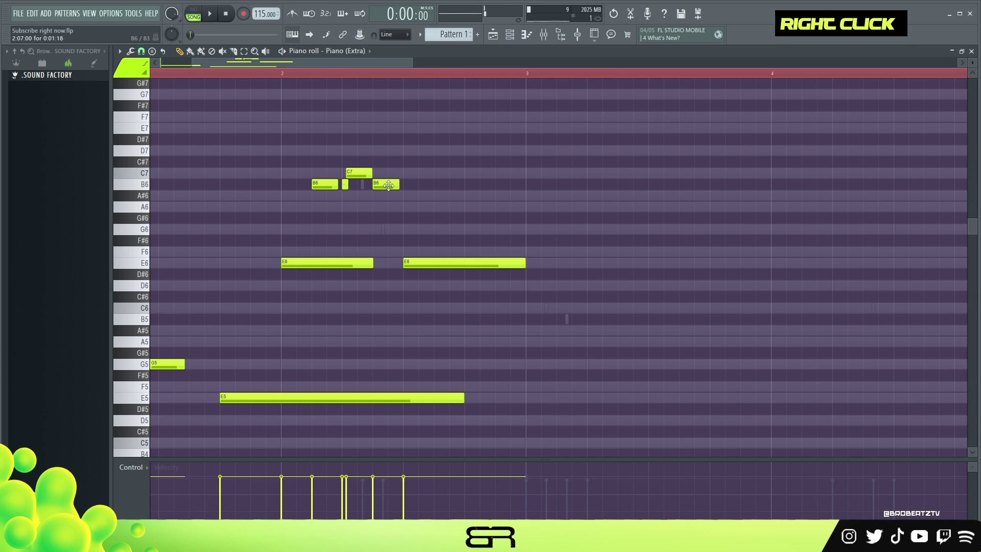
Add a short G6 note at 2:08 after the run and trim the preceding B6 to end where it starts
{"action": "key", "text": "space"}
{"action": "left_click_drag", "start_coordinate": [398, 187], "coordinate": [388, 188]}
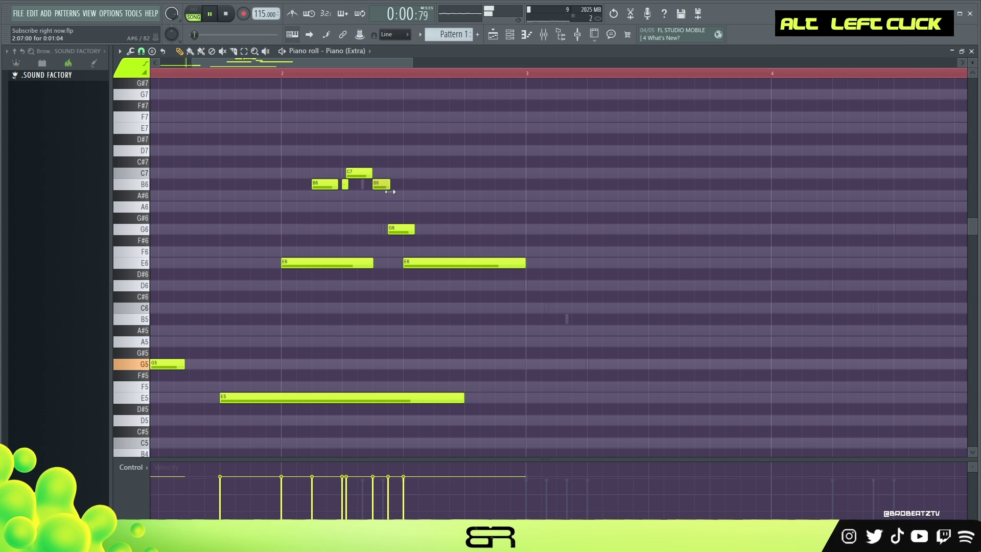
{"action": "left_click_drag", "start_coordinate": [413, 230], "coordinate": [406, 230]}
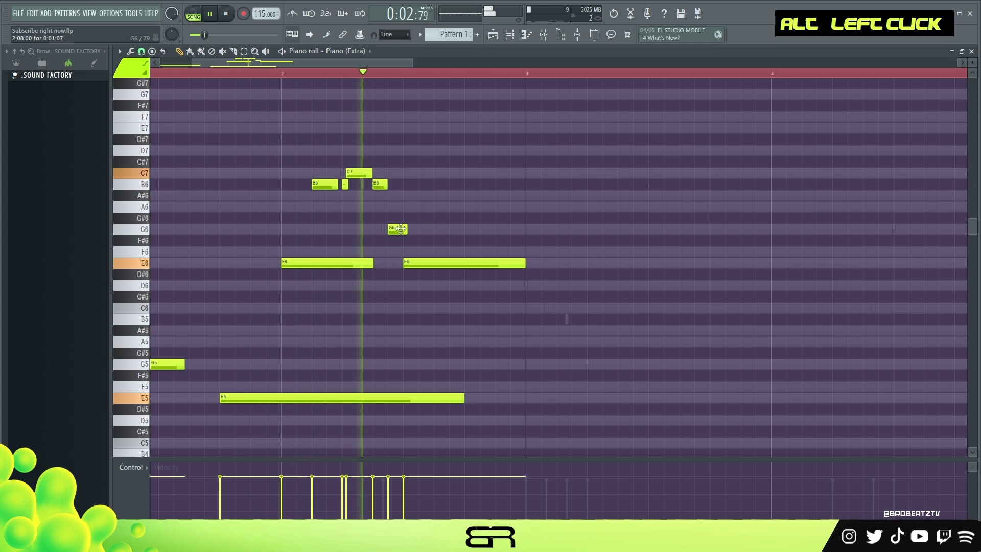
{"action": "key", "text": "space"}
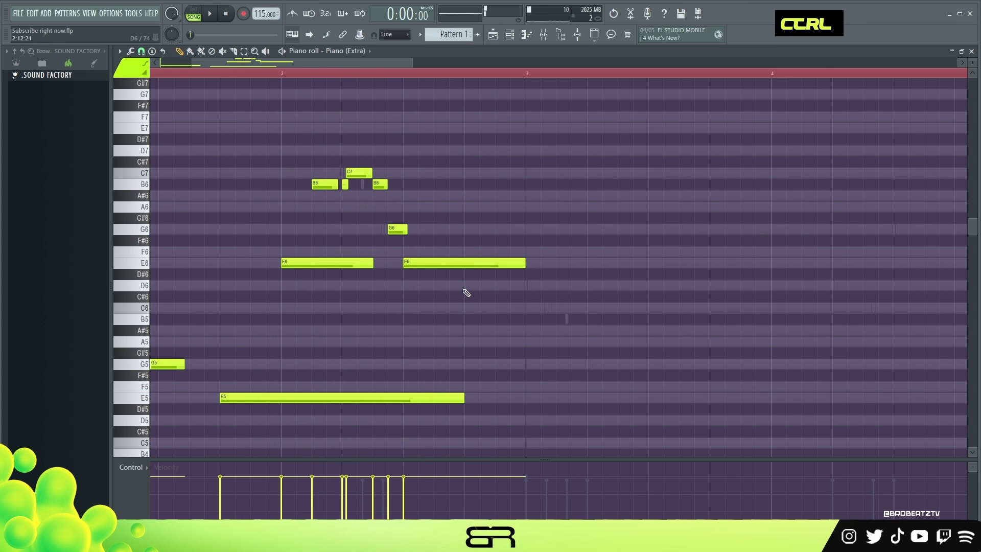
Lower the velocity of all Piano (Extra) notes slightly and audition the result
{"action": "key", "text": "ctrl+a"}
{"action": "scroll", "coordinate": [466, 294], "scroll_direction": "down", "scroll_amount": 3, "text": "alt"}
{"action": "key", "text": "space"}
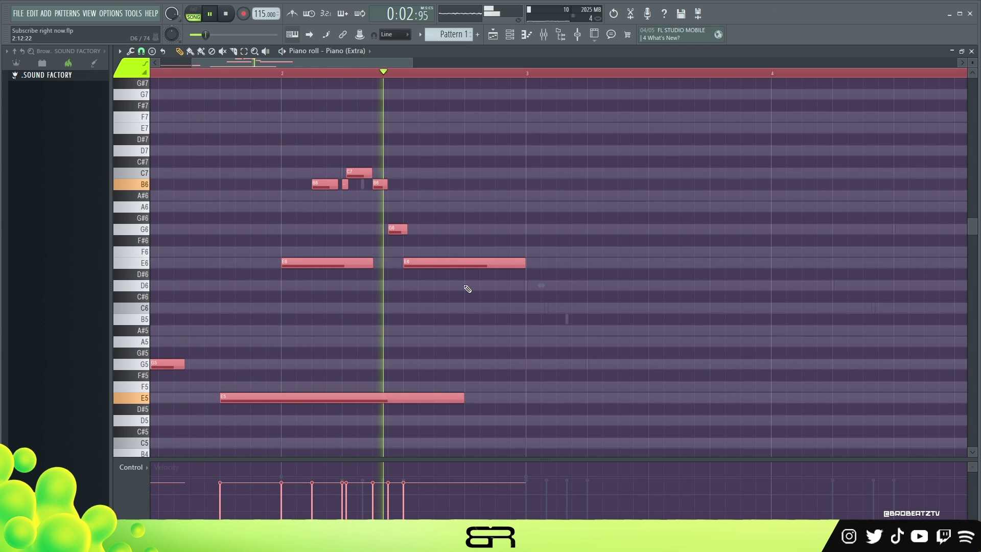
{"action": "key", "text": "space"}
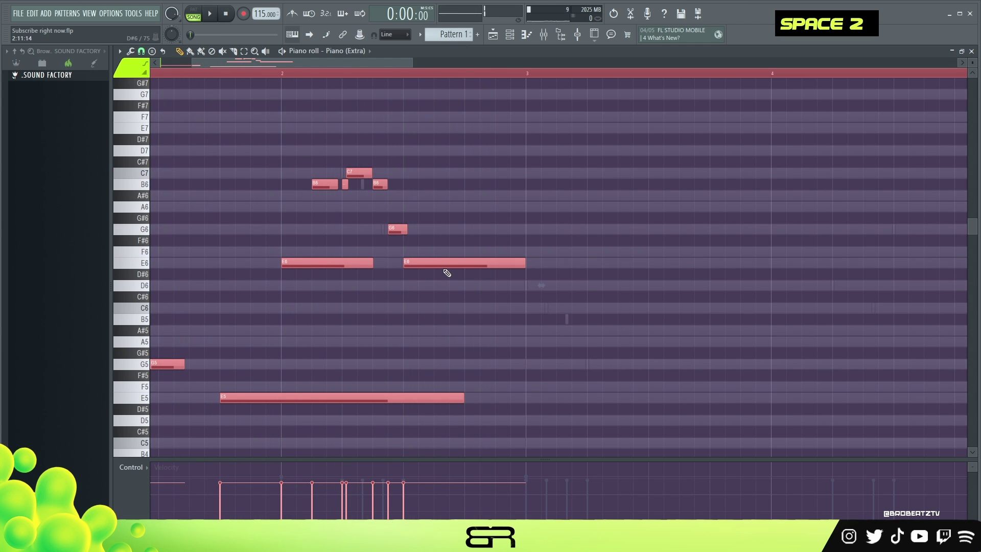
{"action": "scroll", "coordinate": [439, 258], "scroll_direction": "up", "scroll_amount": 1, "text": "alt"}
{"action": "scroll", "coordinate": [438, 257], "scroll_direction": "down", "scroll_amount": 1, "text": "alt"}
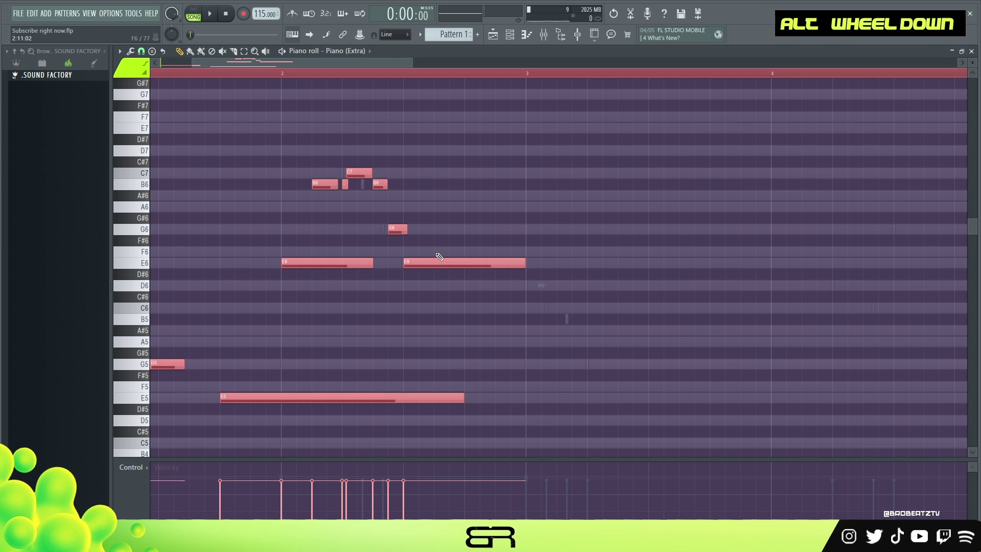
Extend the phrase with a D6 note at 2:13 and an E6 note at the start of bar 3, shortening the second E6
{"action": "key", "text": "space"}
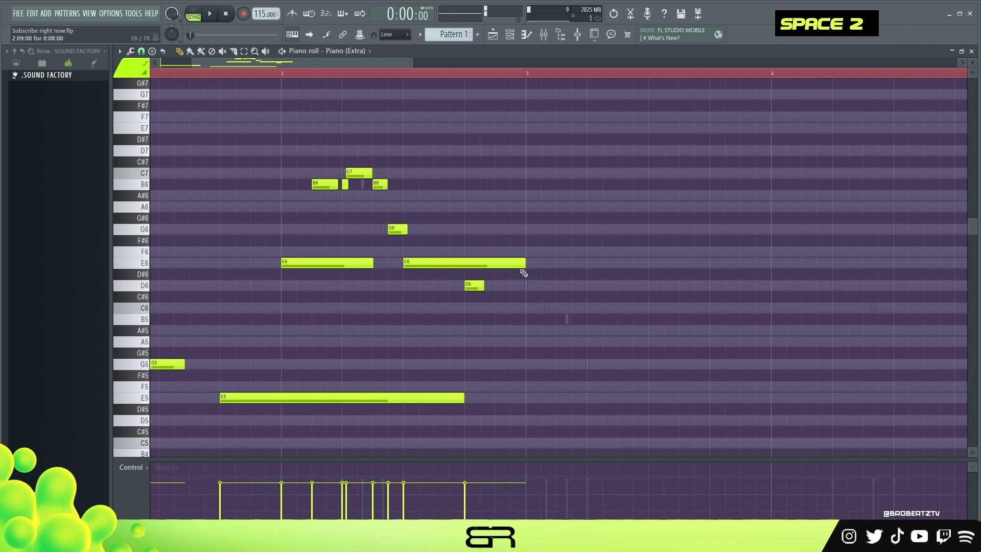
{"action": "left_click_drag", "start_coordinate": [483, 286], "coordinate": [506, 262], "text": "alt"}
{"action": "right_click", "coordinate": [507, 233], "text": "ctrl"}
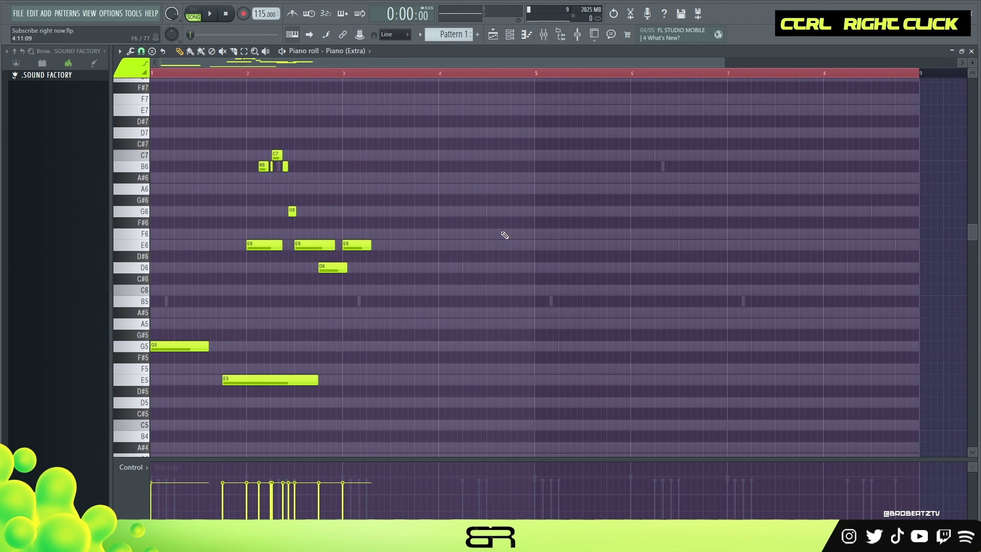
Audition the phrase and copy the D6 note at the end of bar 2 into bar 4
{"action": "key", "text": "space"}
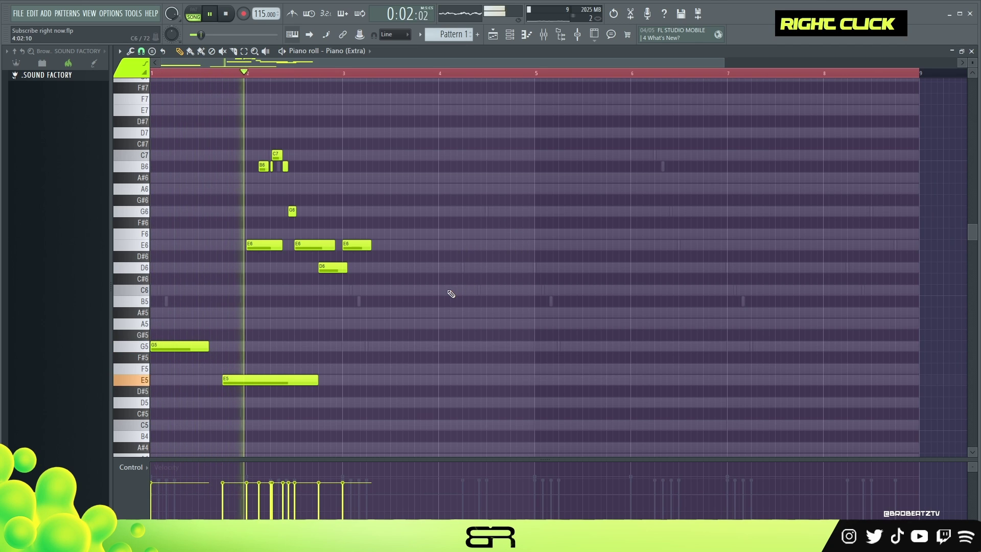
{"action": "left_click", "coordinate": [332, 267], "text": "ctrl"}
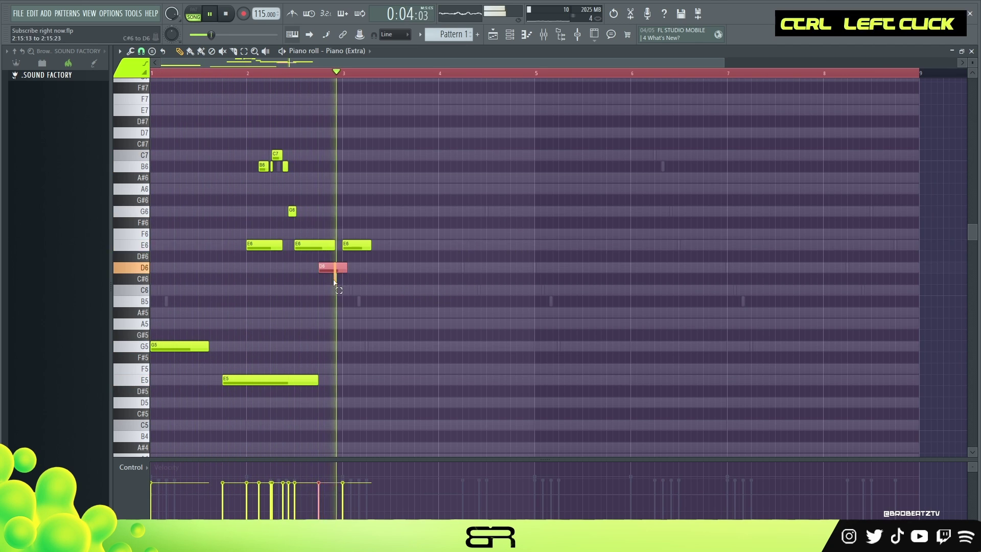
{"action": "left_click_drag", "start_coordinate": [333, 268], "coordinate": [476, 268]}
{"action": "key", "text": "space"}
{"action": "scroll", "coordinate": [492, 81], "scroll_direction": "up", "scroll_amount": 3}
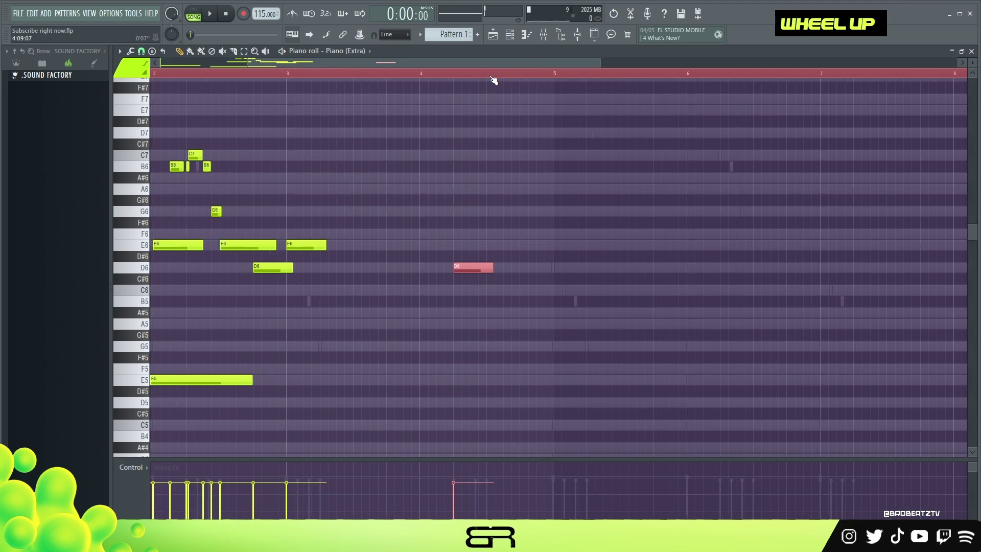
Change the snap setting, shorten the D6 note in bar 4, follow it with C6, D6, E6 and G6 notes, and audition the phrase
{"action": "left_click", "coordinate": [141, 51]}
{"action": "left_click", "coordinate": [148, 177]}
{"action": "right_click", "coordinate": [470, 297]}
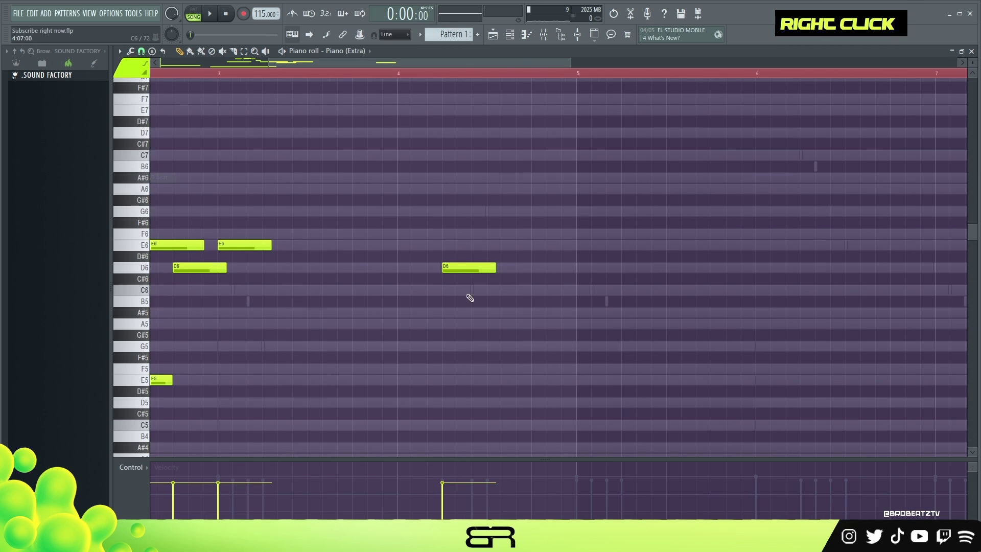
{"action": "left_click_drag", "start_coordinate": [492, 270], "coordinate": [475, 271]}
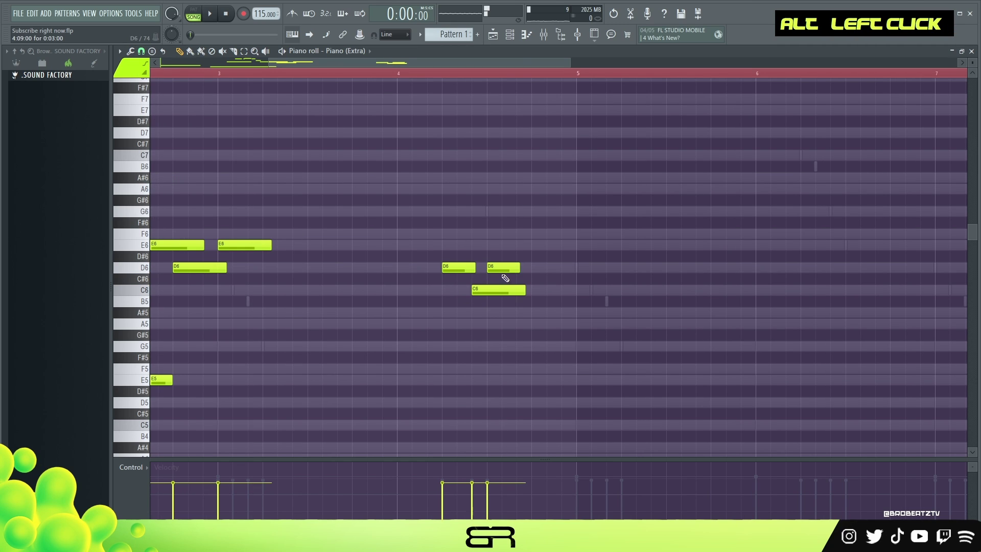
{"action": "left_click", "coordinate": [536, 212]}
{"action": "left_click_drag", "start_coordinate": [565, 212], "coordinate": [570, 213]}
{"action": "key", "text": "space"}
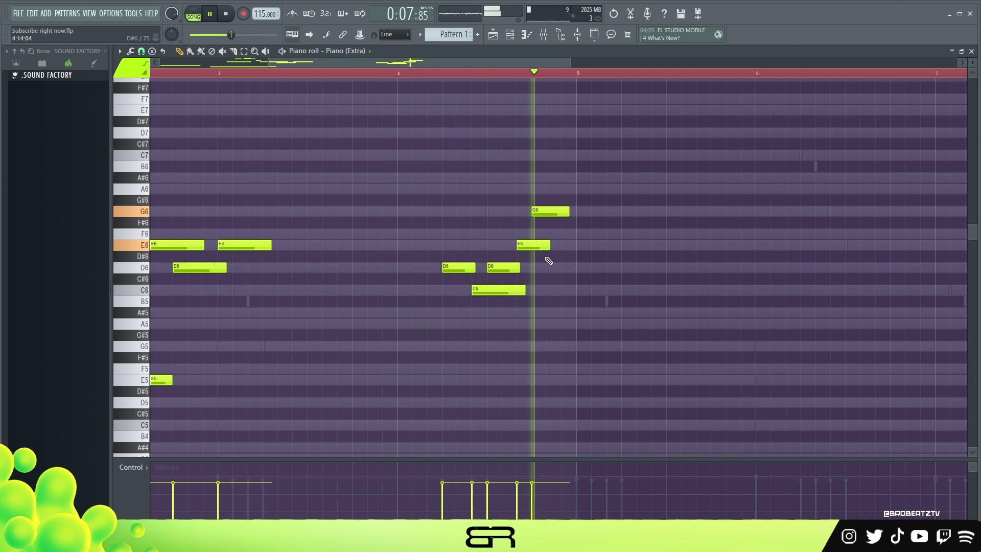
{"action": "key", "text": "space"}
Duplicate the whole four-bar Piano (Extra) phrase so the copy starts at bar 5
{"action": "key", "text": "ctrl+a"}
{"action": "right_click", "coordinate": [431, 226], "text": "ctrl"}
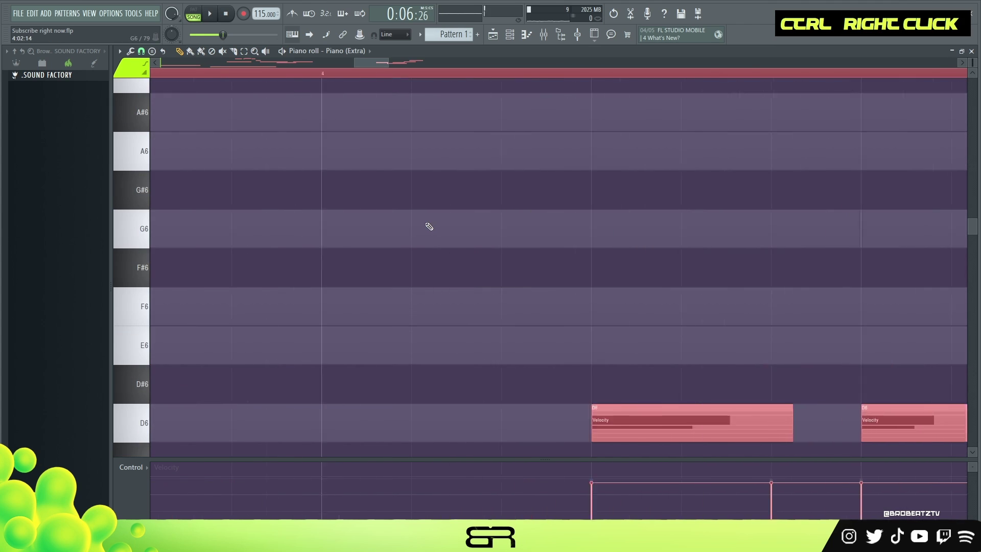
{"action": "right_click", "coordinate": [429, 226], "text": "ctrl"}
{"action": "left_click_drag", "start_coordinate": [175, 346], "coordinate": [551, 346], "text": "shift"}
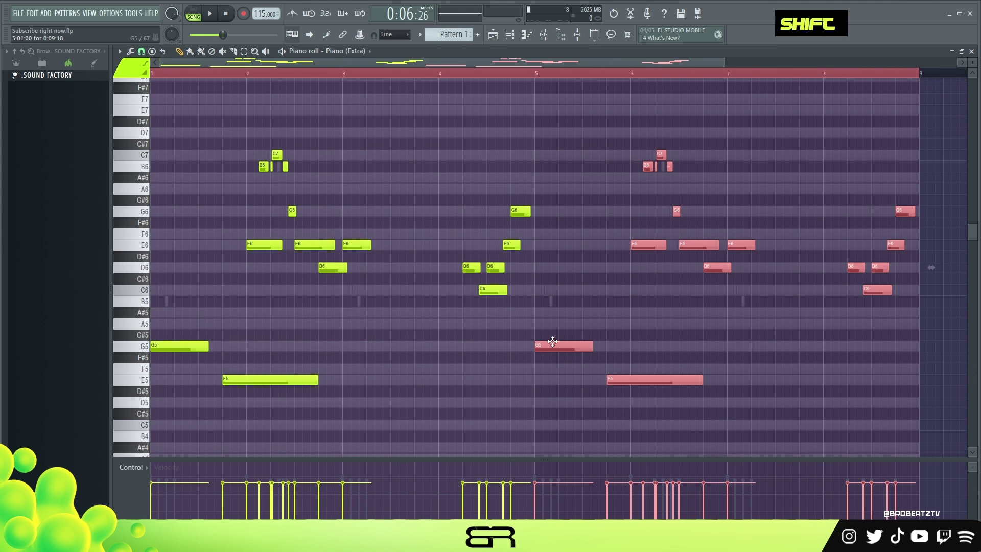
{"action": "right_click", "coordinate": [566, 284]}
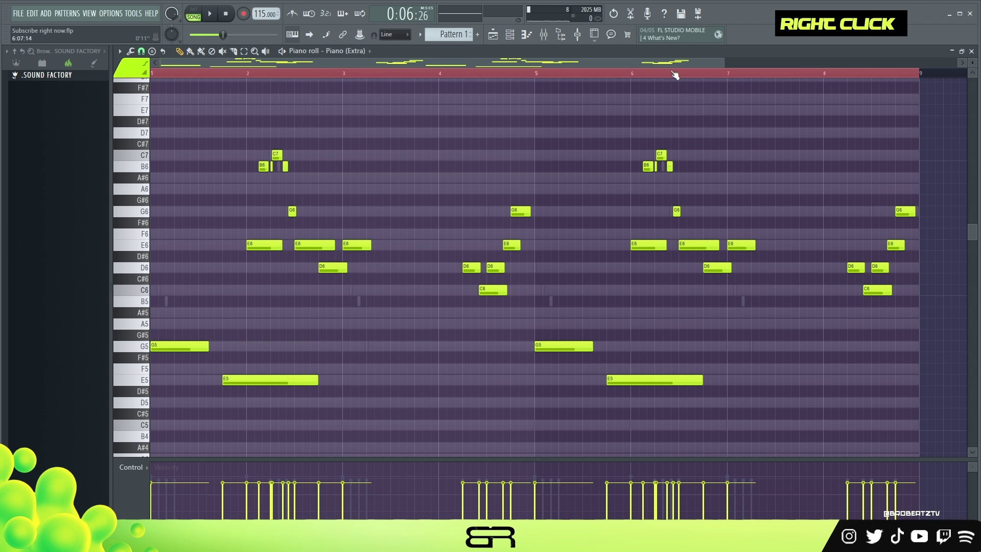
Copy the first B6 note of bar 6 down to B5, stretch it from late bar 5 into bar 6, and audition it
{"action": "scroll", "coordinate": [674, 75], "scroll_direction": "up", "scroll_amount": 4}
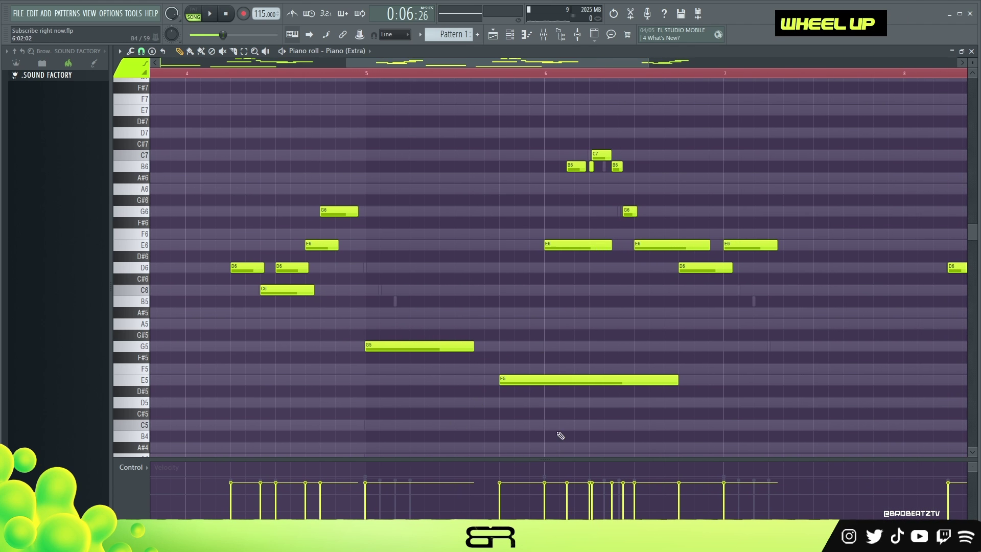
{"action": "key", "text": "space"}
{"action": "key", "text": "space"}
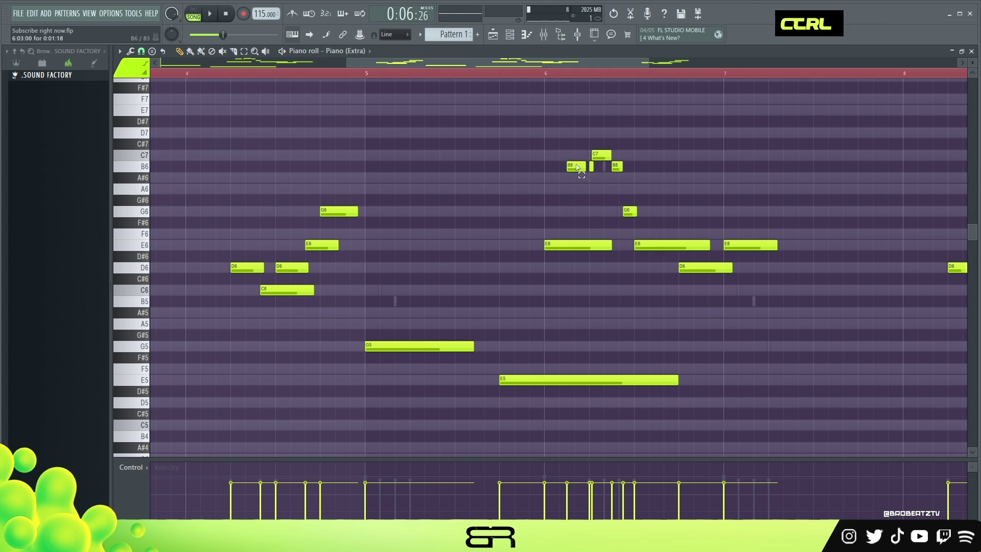
{"action": "left_click", "coordinate": [576, 166], "text": "shift"}
{"action": "key", "text": "ctrl+Down"}
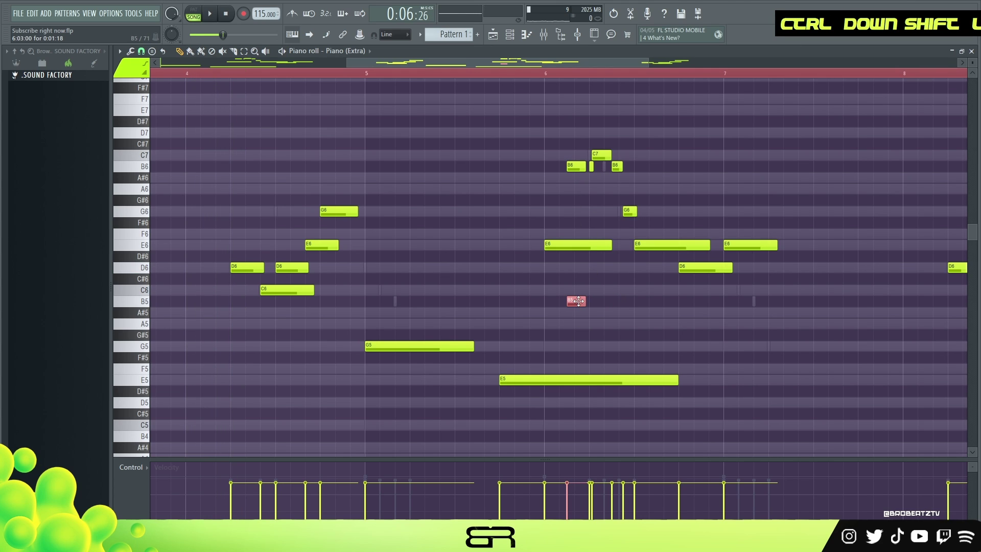
{"action": "left_click_drag", "start_coordinate": [578, 301], "coordinate": [606, 302]}
{"action": "key", "text": "space"}
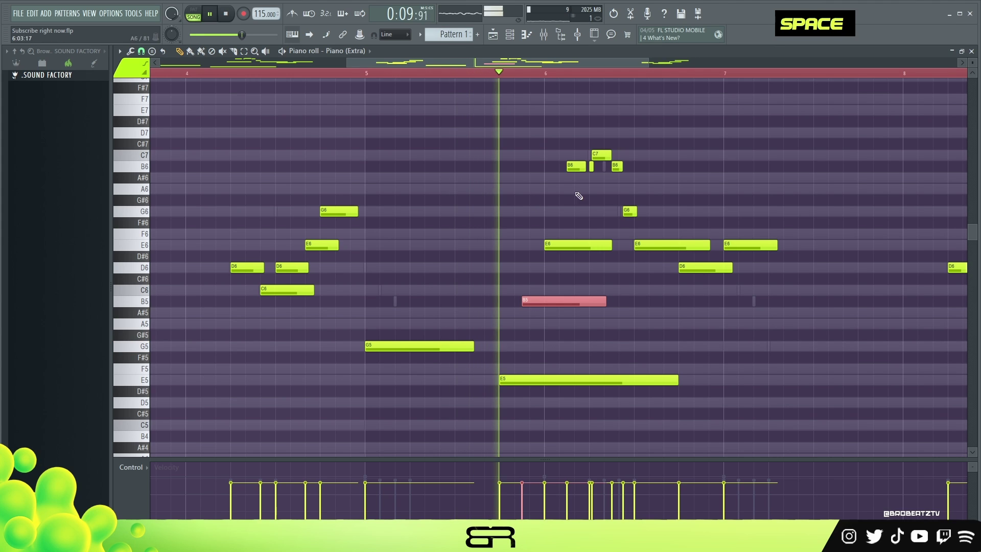
{"action": "key", "text": "space"}
{"action": "key", "text": "space"}
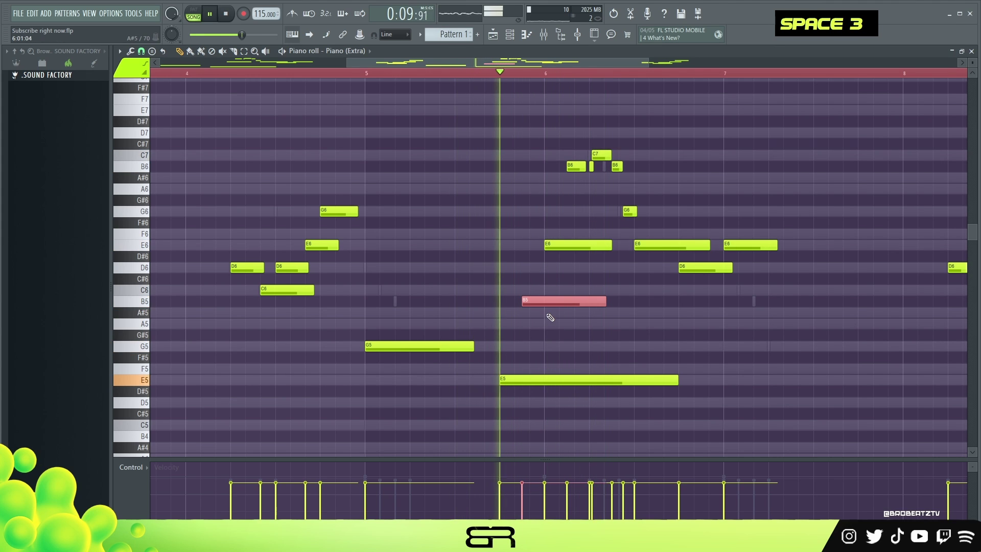
{"action": "key", "text": "space"}
Copy the long B5 note to the second half of bar 6, extending into bar 7, and audition the full phrase
{"action": "left_click_drag", "start_coordinate": [548, 301], "coordinate": [685, 298]}
{"action": "key", "text": "space"}
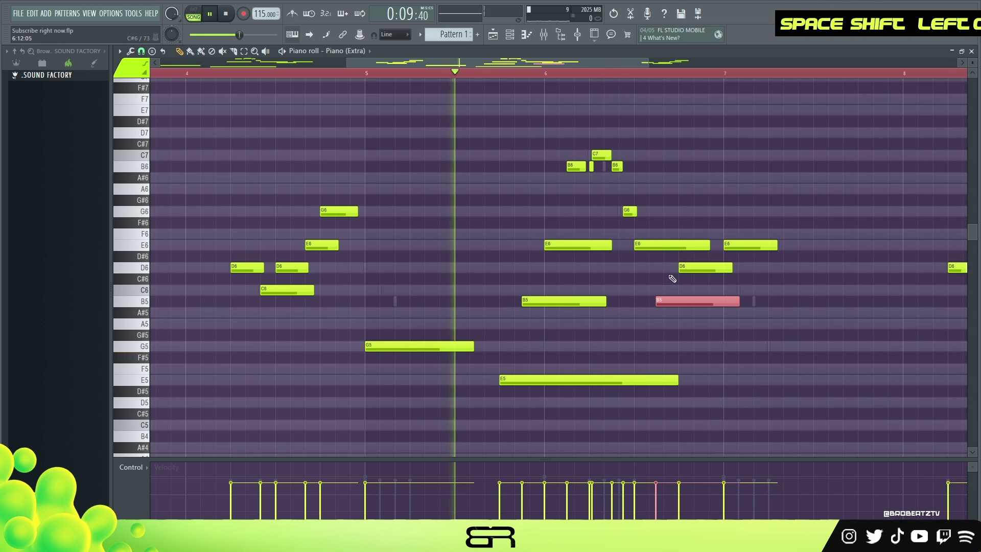
{"action": "left_click_drag", "start_coordinate": [599, 313], "coordinate": [679, 307]}
{"action": "right_click", "coordinate": [693, 338]}
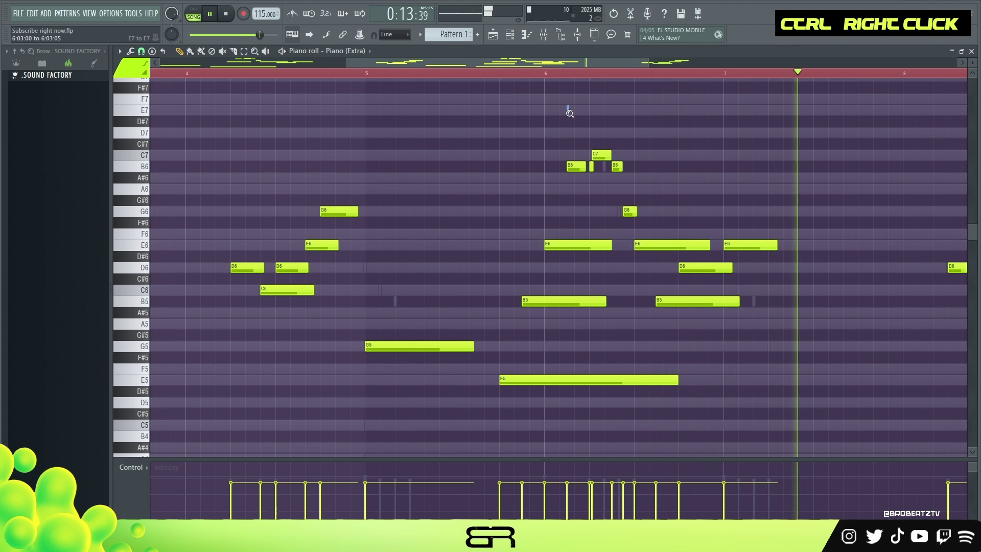
{"action": "right_click", "coordinate": [568, 110], "text": "ctrl"}
{"action": "right_click", "coordinate": [544, 124], "text": "ctrl"}
{"action": "right_click", "coordinate": [499, 124], "text": "ctrl"}
{"action": "key", "text": "space"}
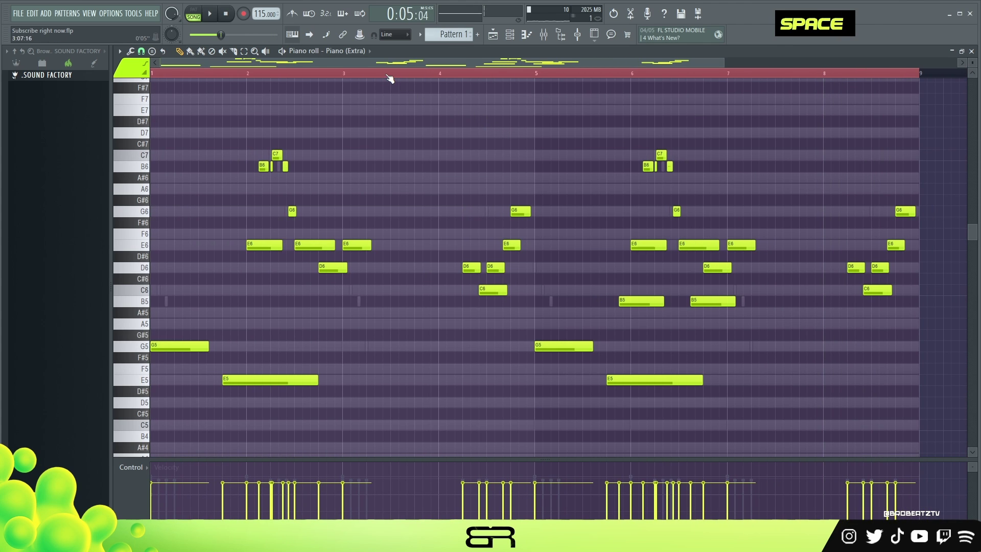
Clear the time selection and copy the lowest notes A3, A#3 and F3 of the first four bars from the Chords channel
{"action": "double_click", "coordinate": [388, 75]}
{"action": "left_click_drag", "start_coordinate": [388, 75], "coordinate": [171, 91]}
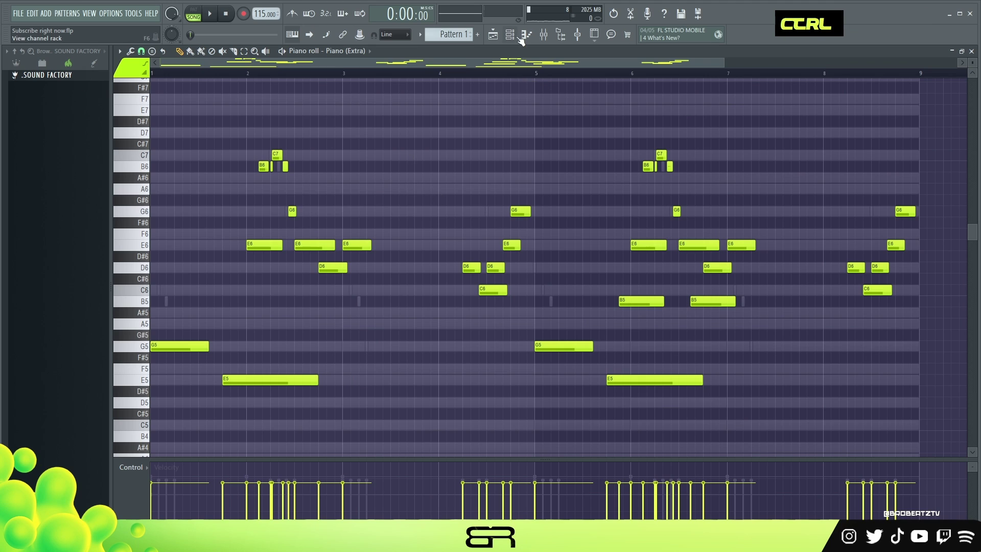
{"action": "left_click", "coordinate": [522, 37]}
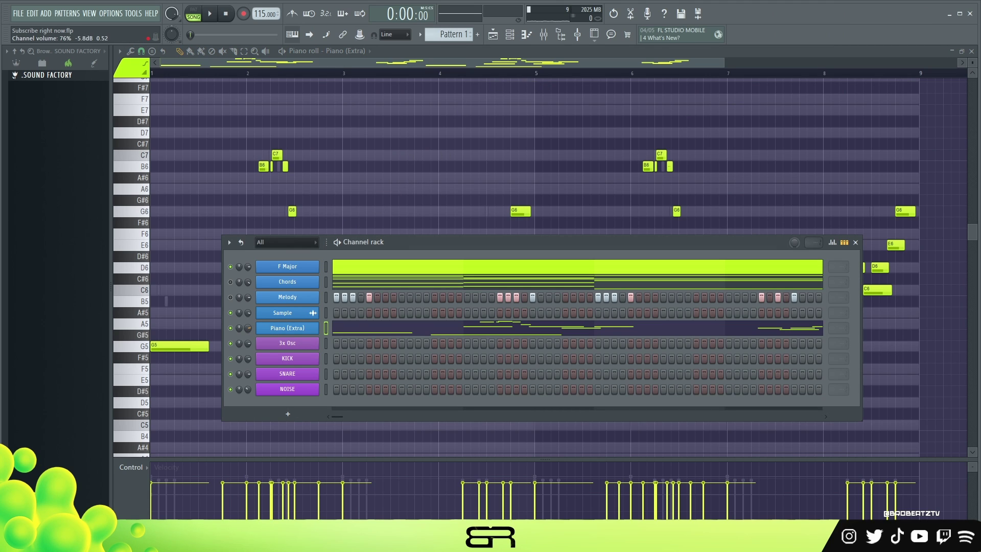
{"action": "left_click_drag", "start_coordinate": [372, 244], "coordinate": [356, 118]}
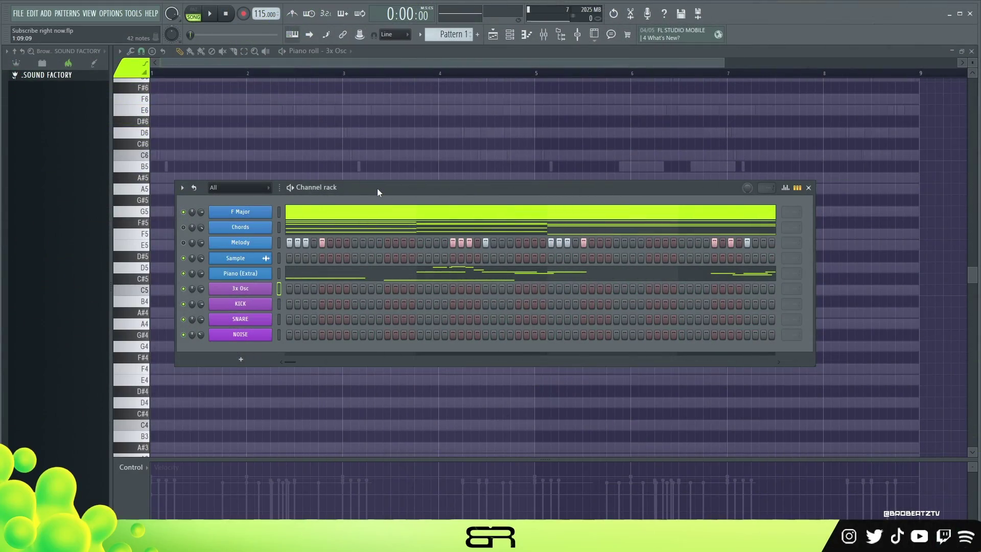
{"action": "left_click", "coordinate": [292, 224]}
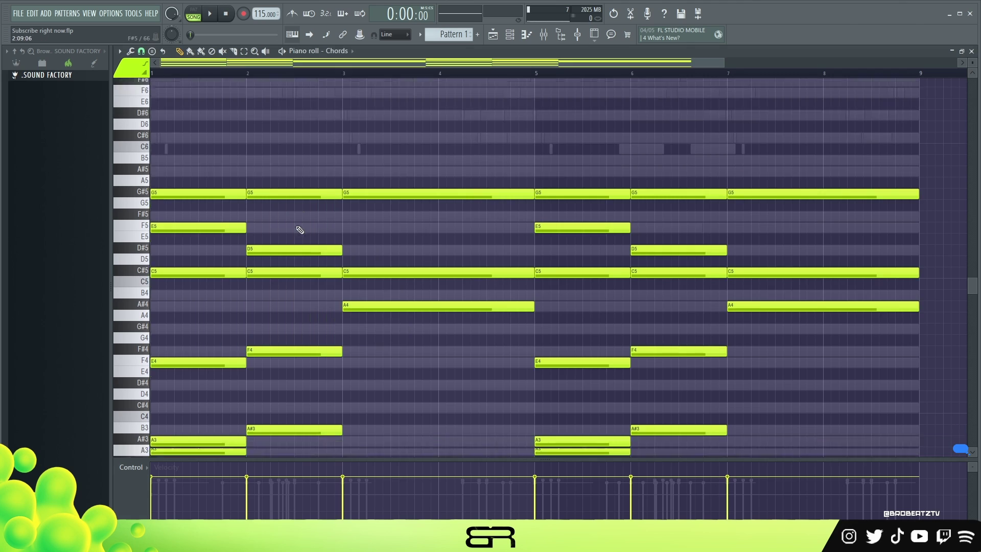
{"action": "left_click", "coordinate": [286, 279], "text": "ctrl+shift"}
{"action": "left_click", "coordinate": [384, 334], "text": "ctrl+shift"}
{"action": "left_click", "coordinate": [225, 290], "text": "ctrl+shift"}
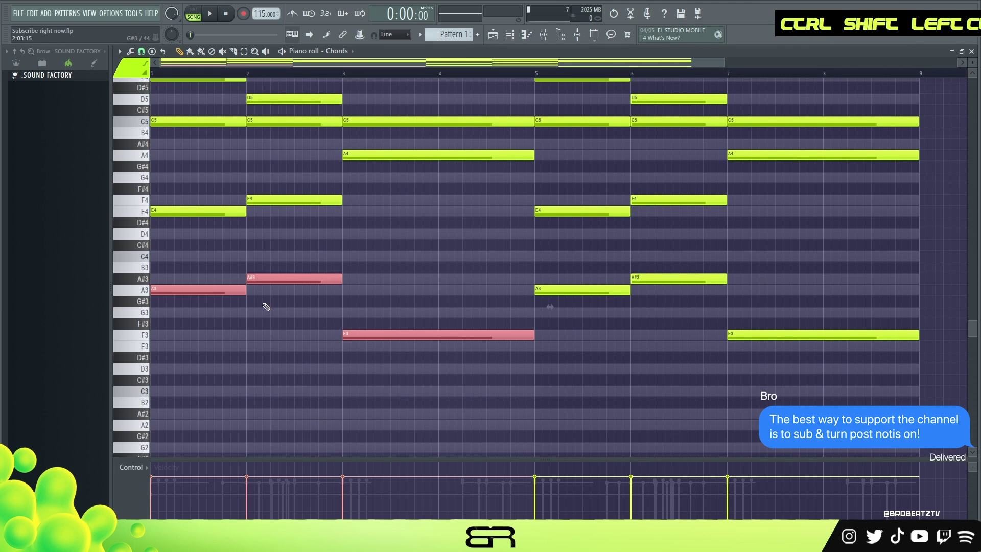
{"action": "key", "text": "ctrl+c"}
Paste the three copied bass notes into the 3x Osc piano roll and discard their lengths
{"action": "right_click", "coordinate": [269, 287]}
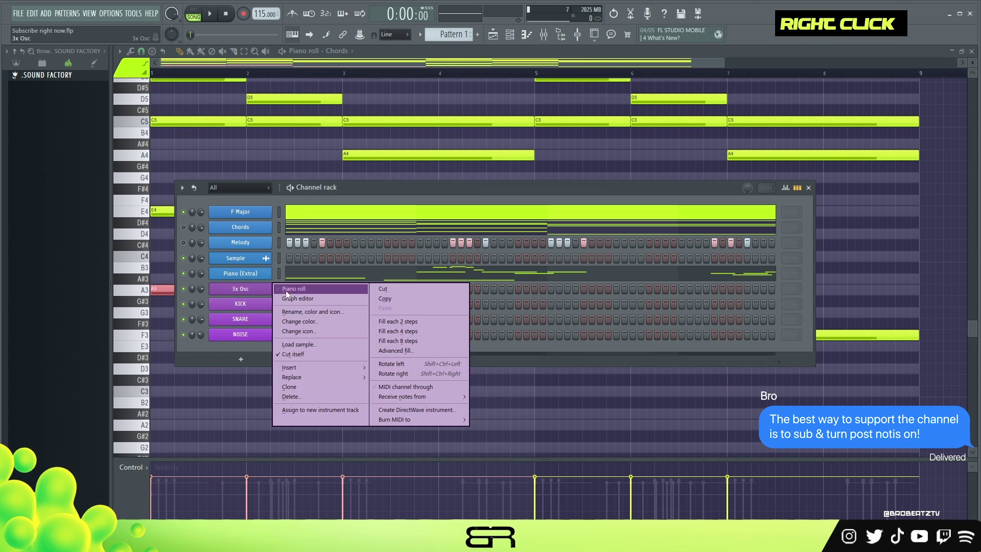
{"action": "left_click", "coordinate": [291, 289]}
{"action": "key", "text": "ctrl+v"}
{"action": "key", "text": "Delete"}
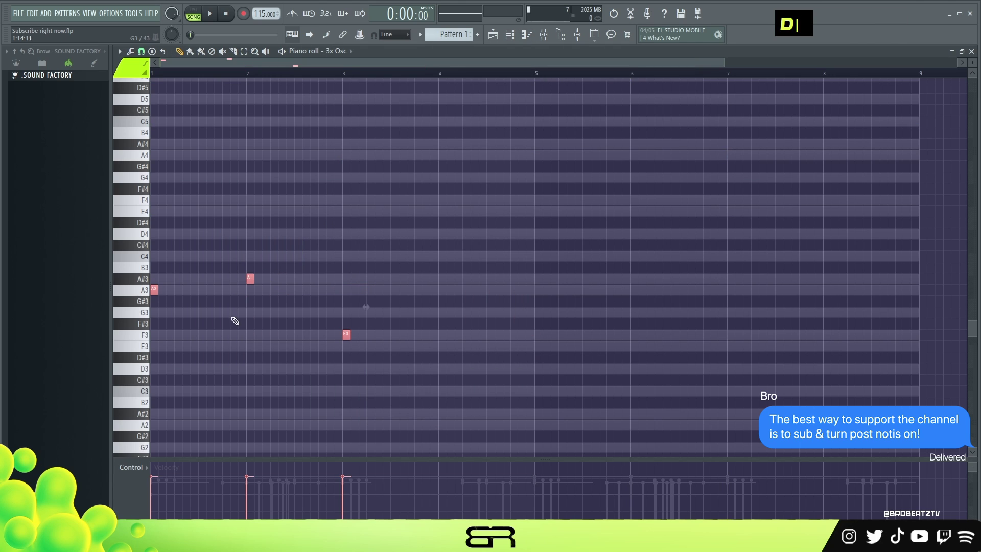
{"action": "right_click", "coordinate": [376, 363]}
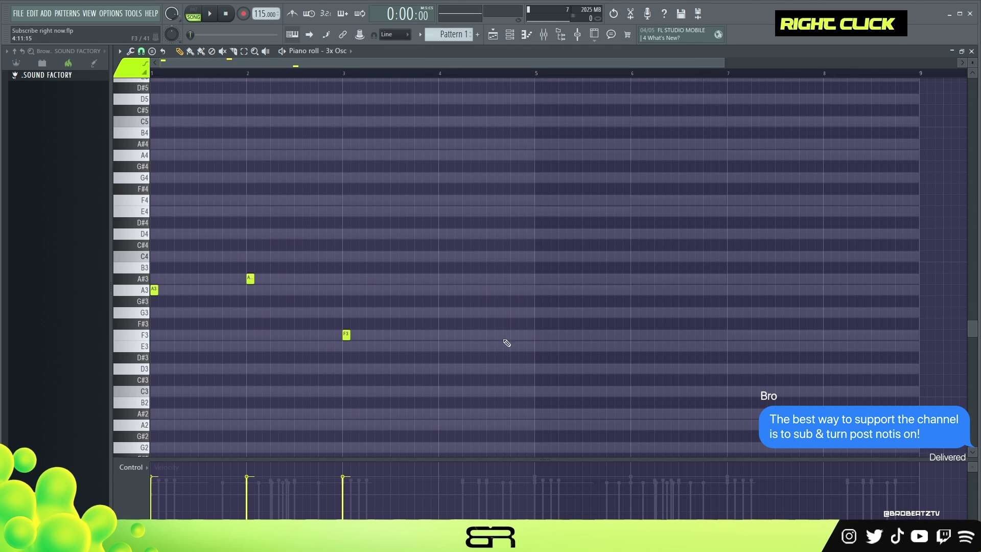
Lengthen the A3, A#3 and F3 notes of 3x Osc to about a third of a bar each and audition them
{"action": "key", "text": "ctrl+a"}
{"action": "key", "text": "space"}
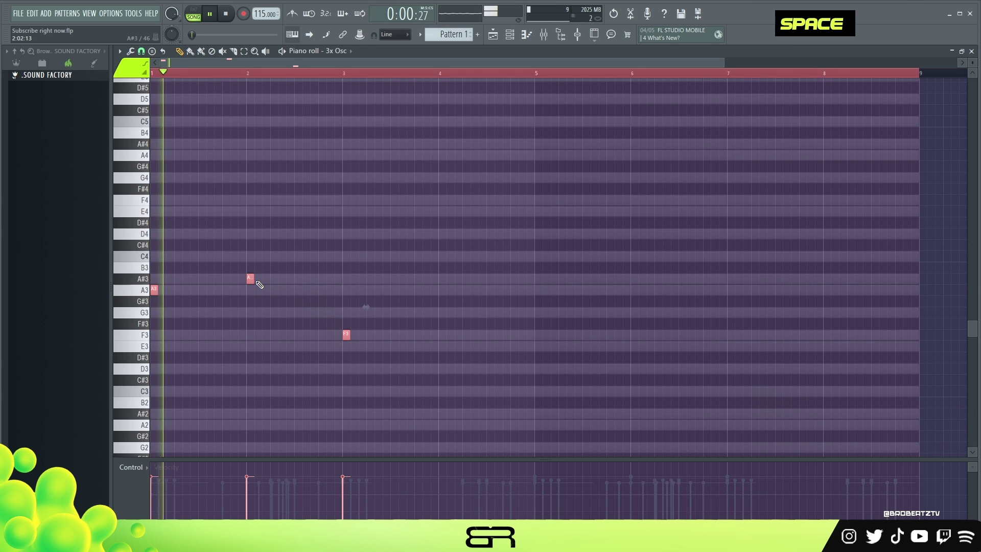
{"action": "key", "text": "space"}
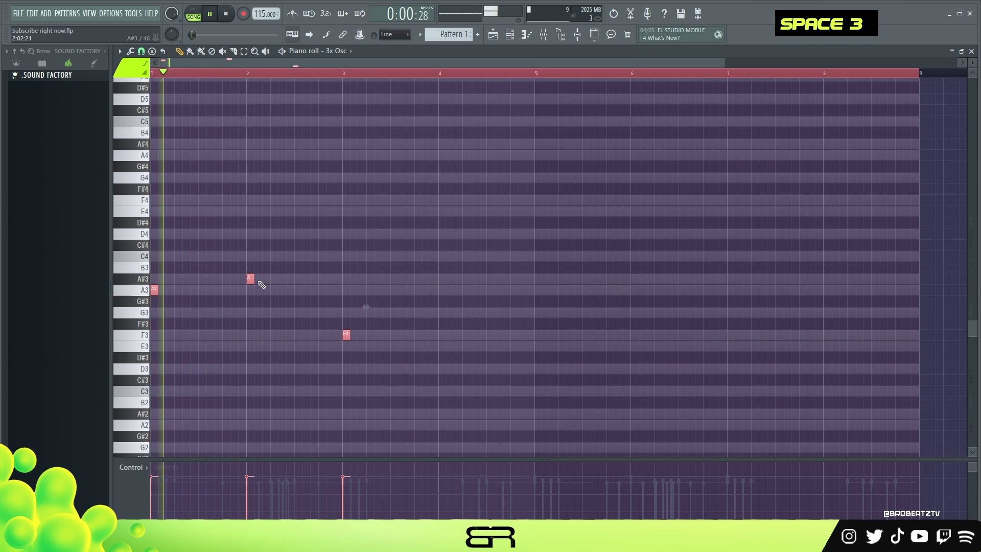
{"action": "left_click_drag", "start_coordinate": [258, 282], "coordinate": [279, 285]}
{"action": "key", "text": "space"}
{"action": "key", "text": "space"}
{"action": "key", "text": "ctrl+a"}
{"action": "key", "text": "space"}
{"action": "scroll", "coordinate": [306, 282], "scroll_direction": "up", "scroll_amount": 1}
{"action": "key", "text": "space"}
{"action": "right_click", "coordinate": [339, 221]}
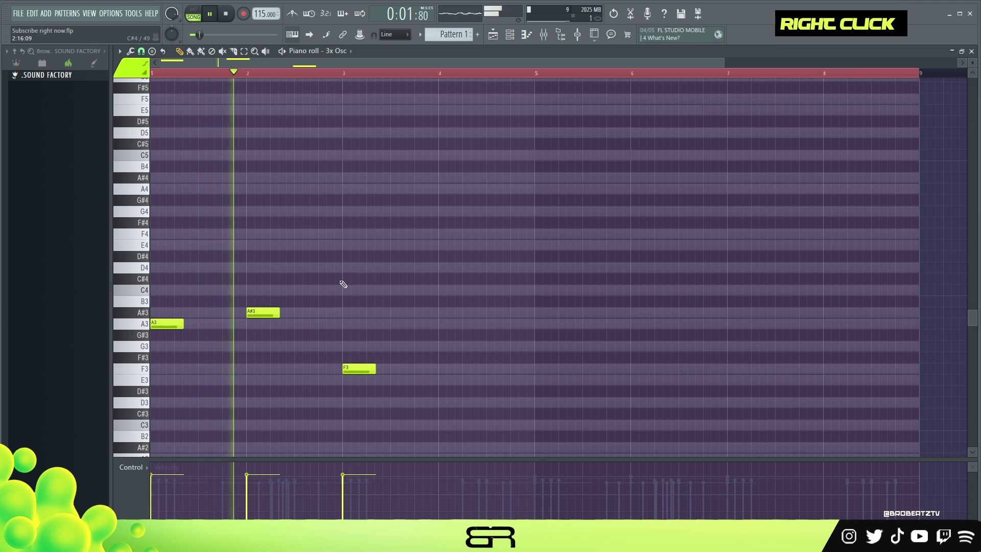
Add a shorter F3 note in the last quarter of bar 4 and duplicate the four-bar bass line to bar 5
{"action": "left_click_drag", "start_coordinate": [371, 371], "coordinate": [535, 371]}
{"action": "key", "text": "ctrl+a"}
{"action": "left_click_drag", "start_coordinate": [171, 325], "coordinate": [555, 340]}
{"action": "right_click", "coordinate": [633, 364]}
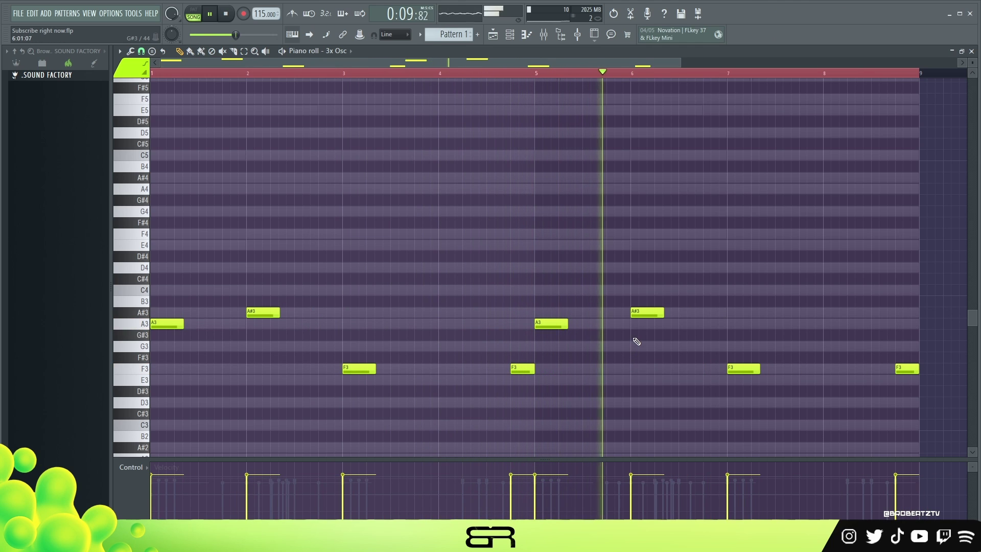
Lower the velocity of both A#3 bass notes slightly while listening to the pattern
{"action": "left_click_drag", "start_coordinate": [670, 306], "coordinate": [645, 326]}
{"action": "left_click_drag", "start_coordinate": [268, 302], "coordinate": [248, 329]}
{"action": "scroll", "coordinate": [350, 312], "scroll_direction": "down", "scroll_amount": 2}
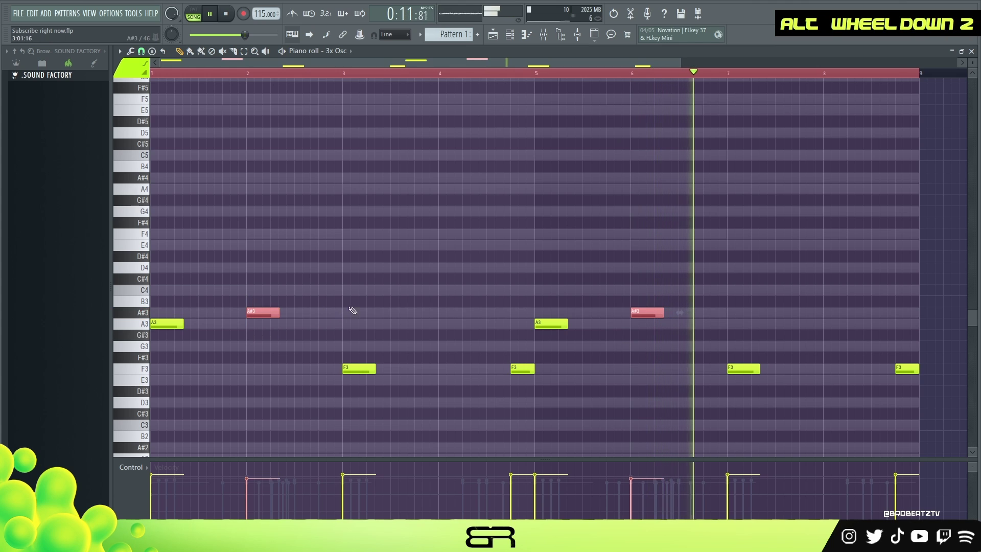
{"action": "right_click", "coordinate": [420, 263]}
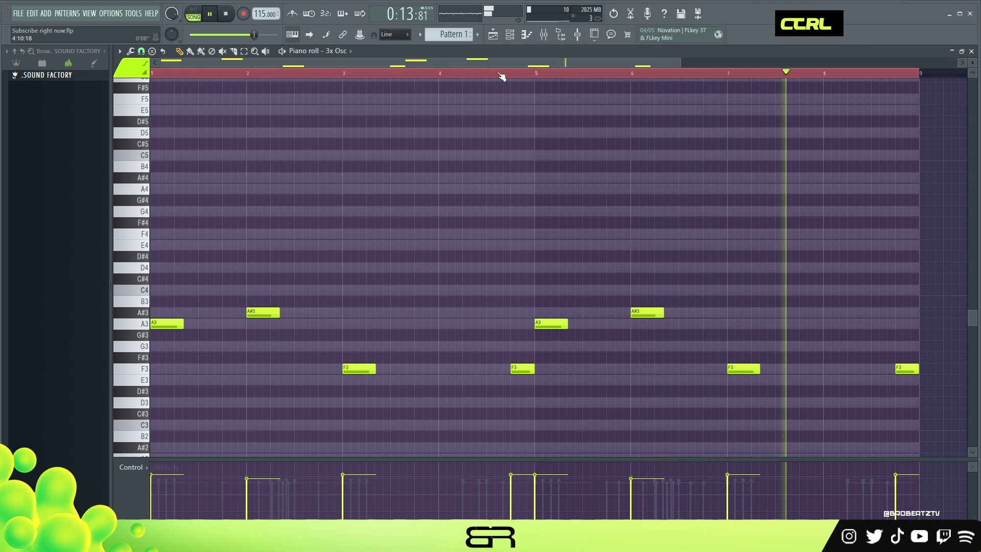
{"action": "key", "text": "space"}
Try a KICK hit on the first step of the pattern and audition it with the bass
{"action": "key", "text": "F6"}
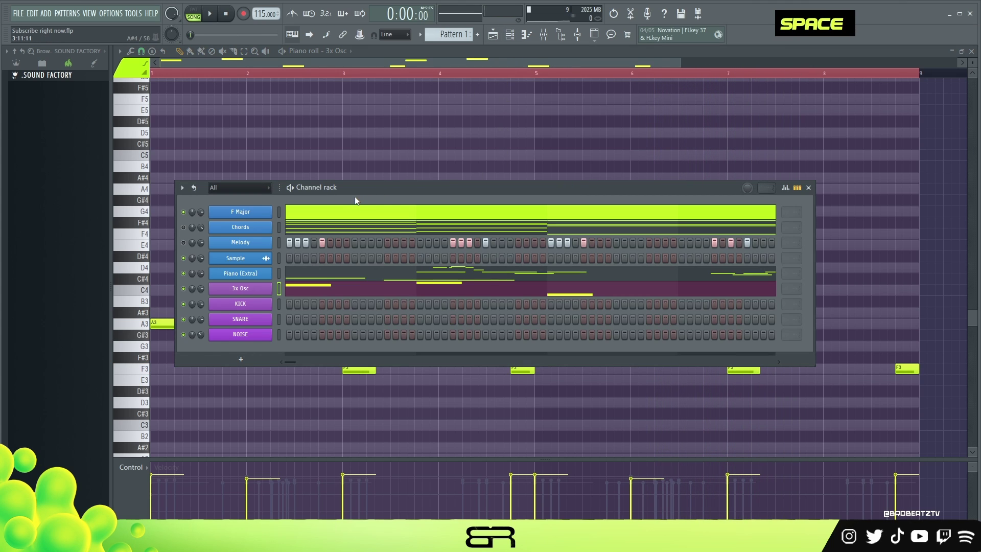
{"action": "key", "text": "space"}
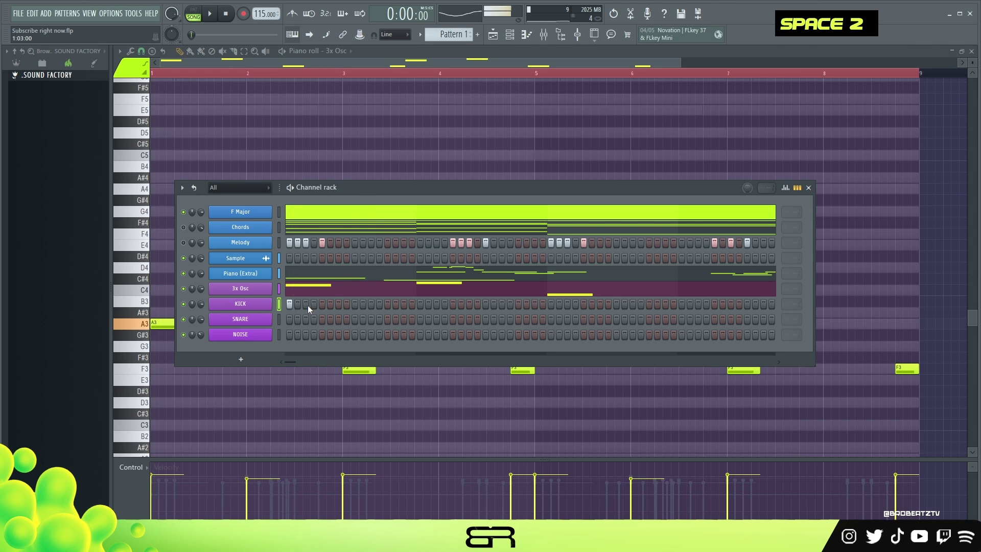
{"action": "key", "text": "space"}
{"action": "key", "text": "space"}
Open the KICK channel in the piano roll, set snap to 1/2 beat and delete its first hit
{"action": "right_click", "coordinate": [270, 304]}
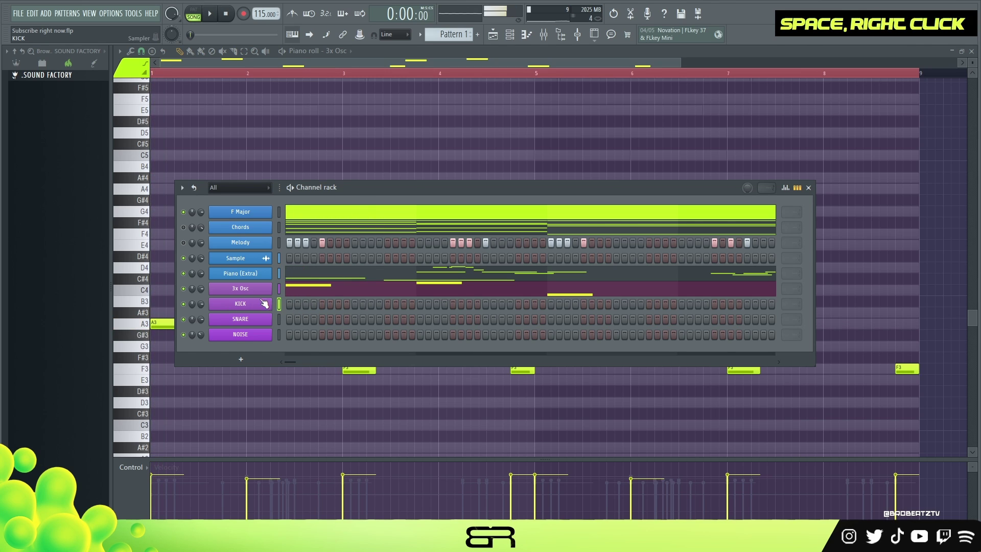
{"action": "left_click", "coordinate": [296, 303]}
{"action": "scroll", "coordinate": [186, 72], "scroll_direction": "up", "scroll_amount": 2}
{"action": "left_click", "coordinate": [141, 51]}
{"action": "left_click", "coordinate": [159, 187]}
{"action": "right_click", "coordinate": [184, 169]}
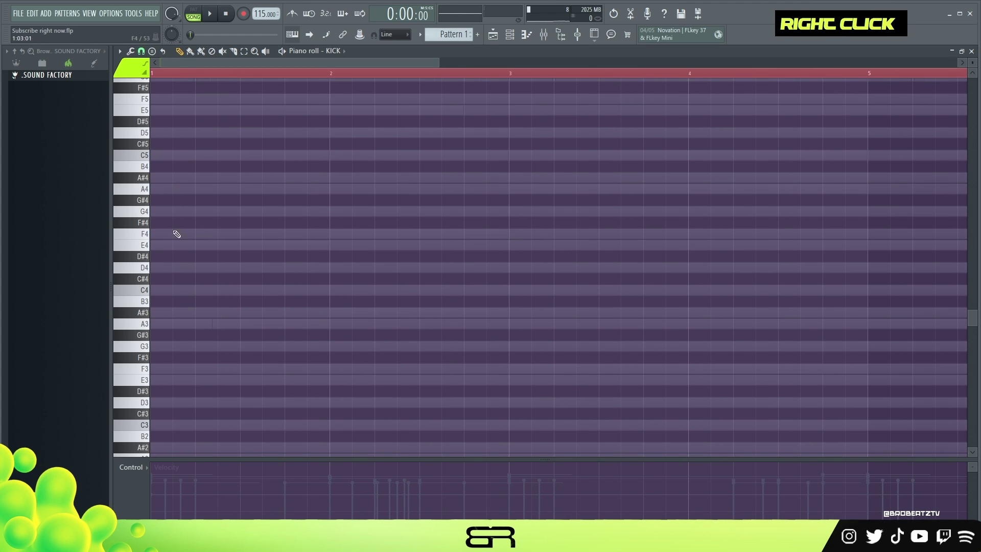
Place a C5 kick note at the start of bar 1, shorten it to half a beat and audition it
{"action": "key", "text": "space"}
{"action": "key", "text": "space"}
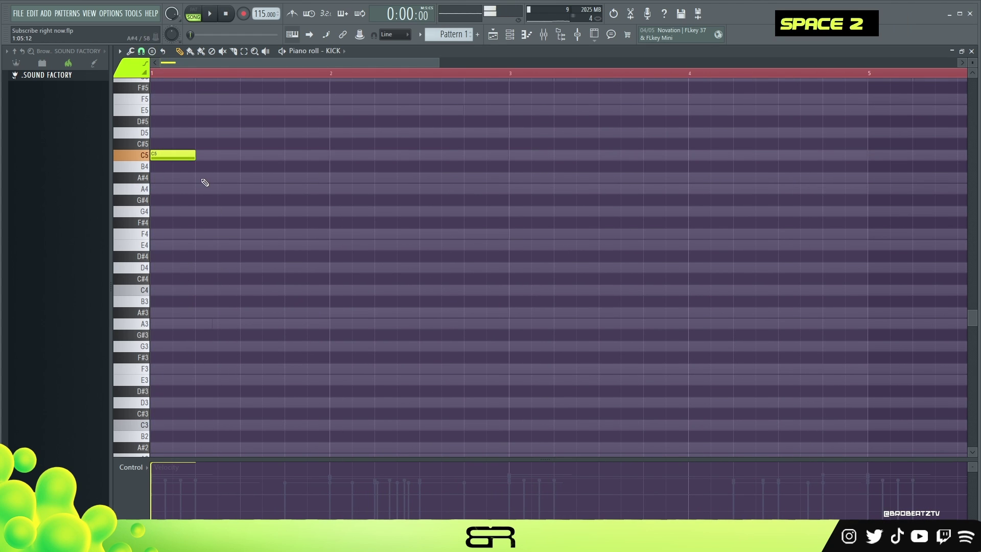
{"action": "key", "text": "space"}
{"action": "key", "text": "space"}
{"action": "left_click_drag", "start_coordinate": [194, 156], "coordinate": [175, 156]}
{"action": "key", "text": "space"}
Try a second C5 kick hit at half-beat positions early in bar 1 and delete it after auditioning
{"action": "left_click", "coordinate": [219, 156]}
{"action": "key", "text": "space"}
{"action": "right_click", "coordinate": [220, 156]}
{"action": "key", "text": "space"}
{"action": "key", "text": "space"}
{"action": "left_click", "coordinate": [181, 157]}
{"action": "right_click", "coordinate": [181, 156]}
{"action": "key", "text": "space"}
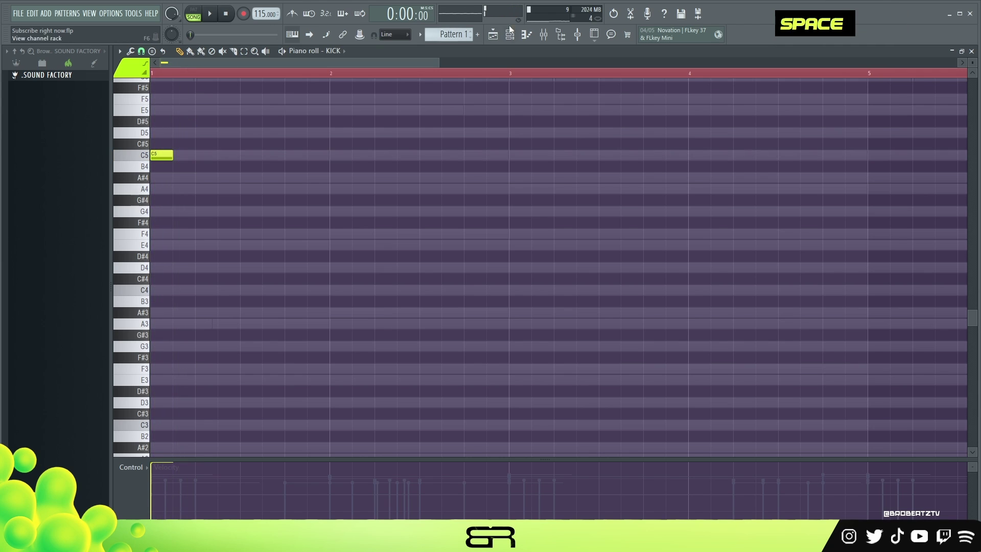
Set the snap to 1/4 beat and add a second C5 kick at step 4 of bar 1, auditioning it
{"action": "left_click", "coordinate": [143, 52]}
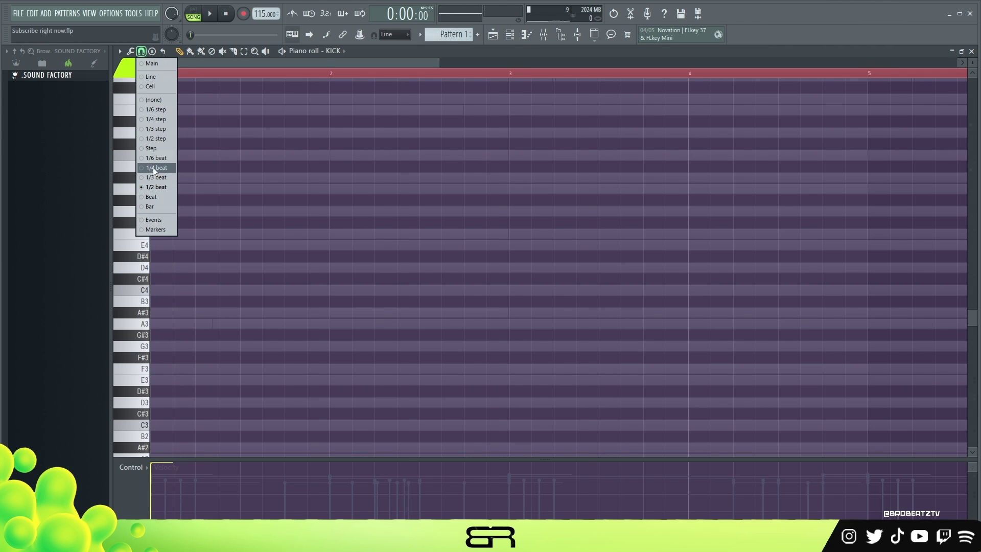
{"action": "left_click", "coordinate": [153, 169]}
{"action": "left_click", "coordinate": [189, 156]}
{"action": "key", "text": "space"}
{"action": "key", "text": "space"}
{"action": "key", "text": "space"}
{"action": "key", "text": "space"}
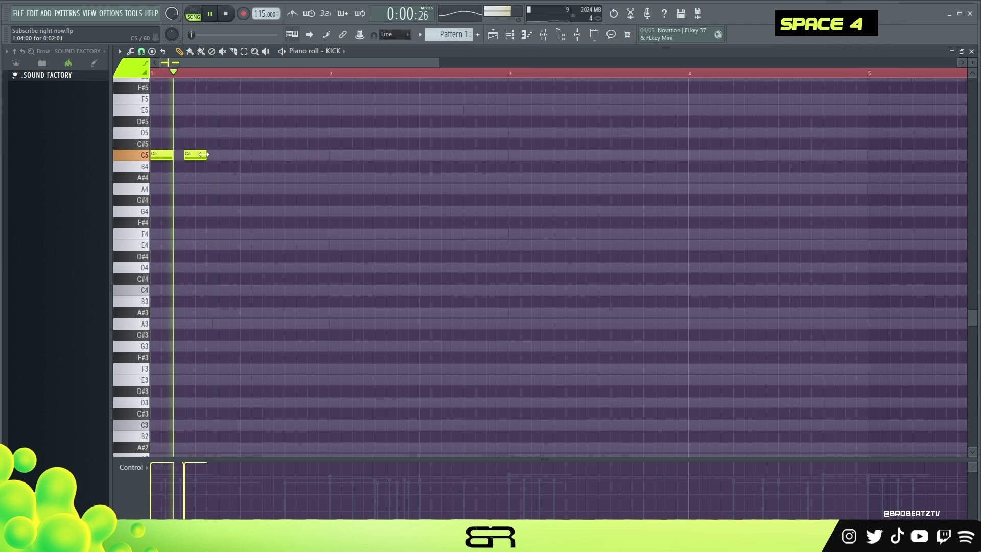
Add C5 kick hits on steps 1 and 11 of both bars 2 and 3 while the pattern plays
{"action": "left_click", "coordinate": [345, 156]}
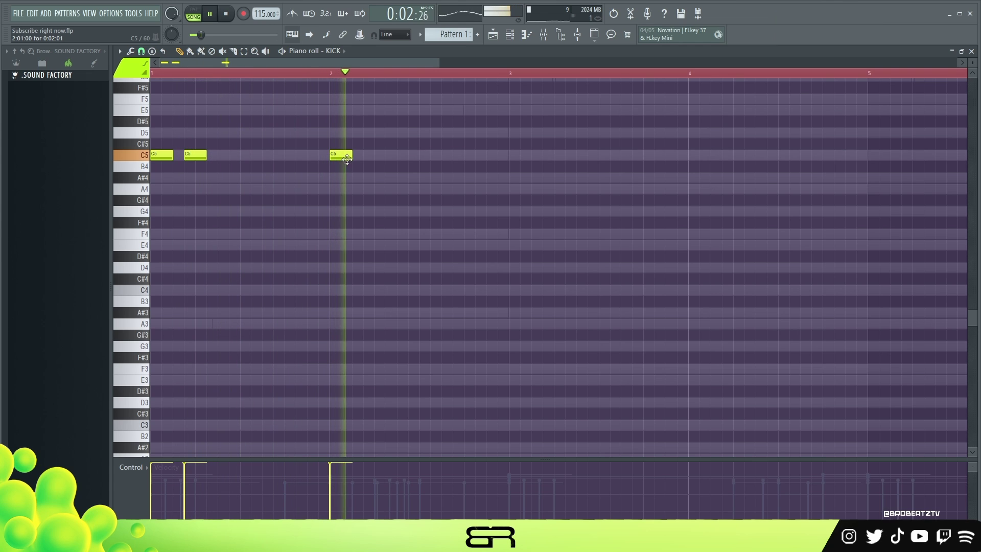
{"action": "left_click", "coordinate": [452, 156]}
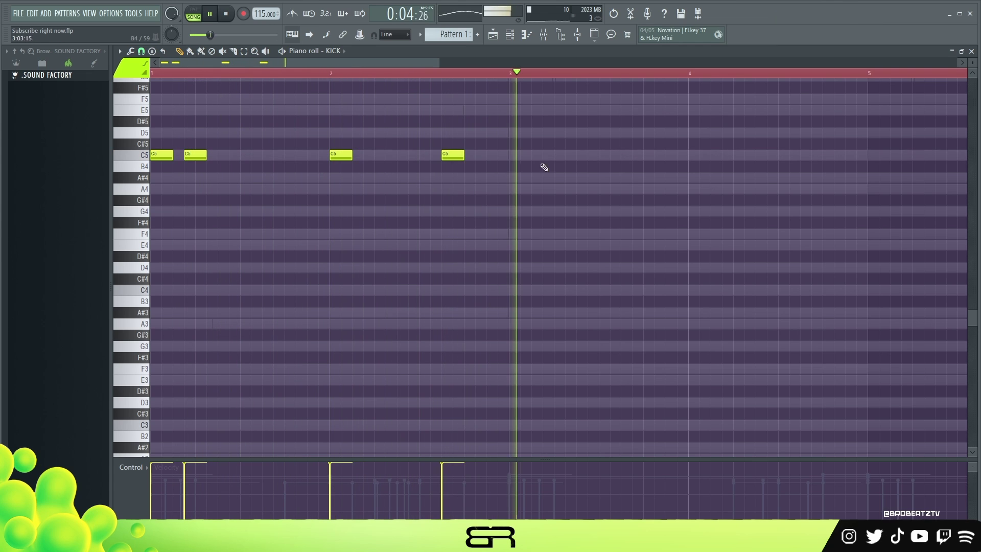
{"action": "key", "text": "space"}
{"action": "key", "text": "space"}
{"action": "double_click", "coordinate": [526, 156]}
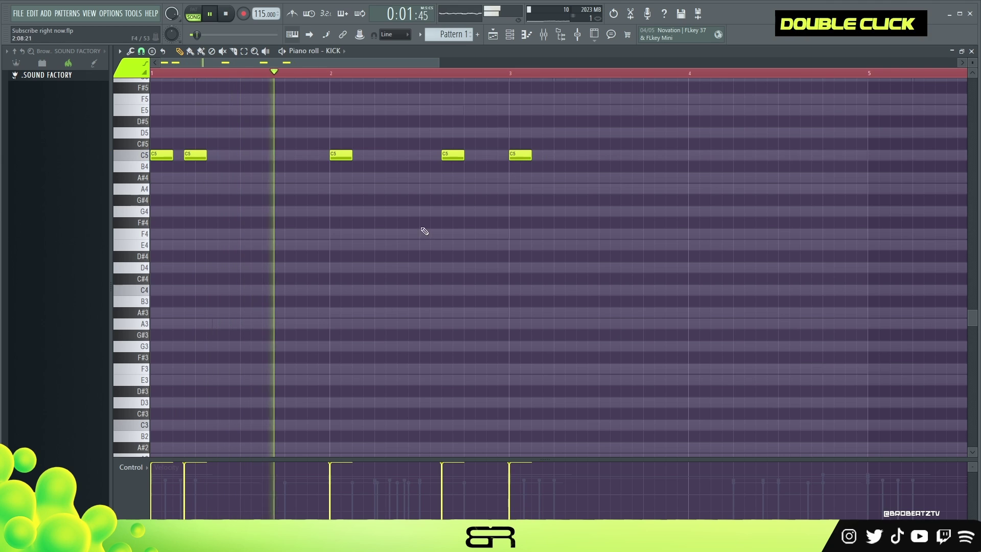
{"action": "key", "text": "ctrl"}
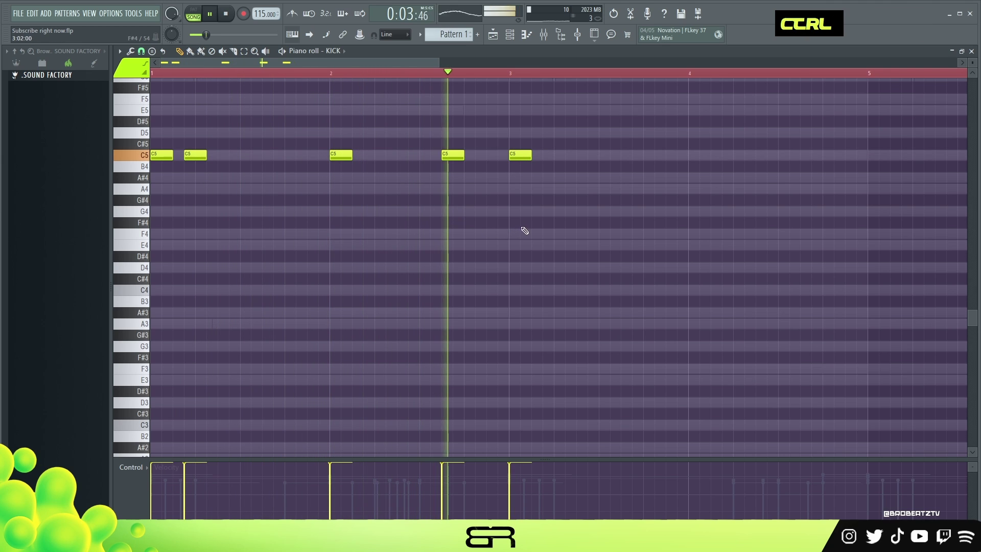
{"action": "left_click", "coordinate": [622, 156]}
{"action": "key", "text": "space"}
{"action": "key", "text": "space"}
Shorten all the kick notes to very short hits of equal length
{"action": "scroll", "coordinate": [464, 75], "scroll_direction": "down", "scroll_amount": 3}
{"action": "scroll", "coordinate": [459, 204], "scroll_direction": "up", "scroll_amount": 2}
{"action": "key", "text": "ctrl+a"}
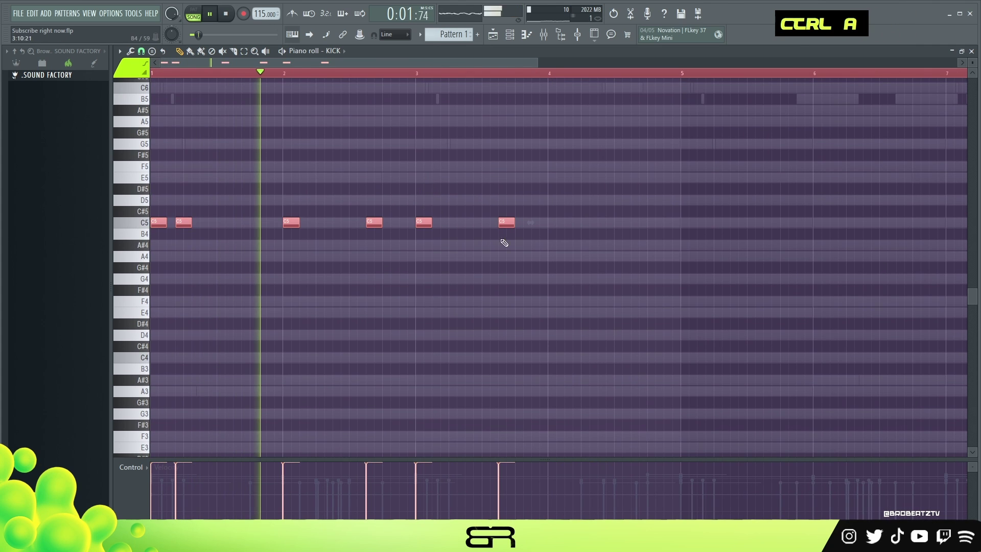
{"action": "left_click_drag", "start_coordinate": [513, 223], "coordinate": [417, 245], "text": "alt"}
{"action": "right_click", "coordinate": [418, 245]}
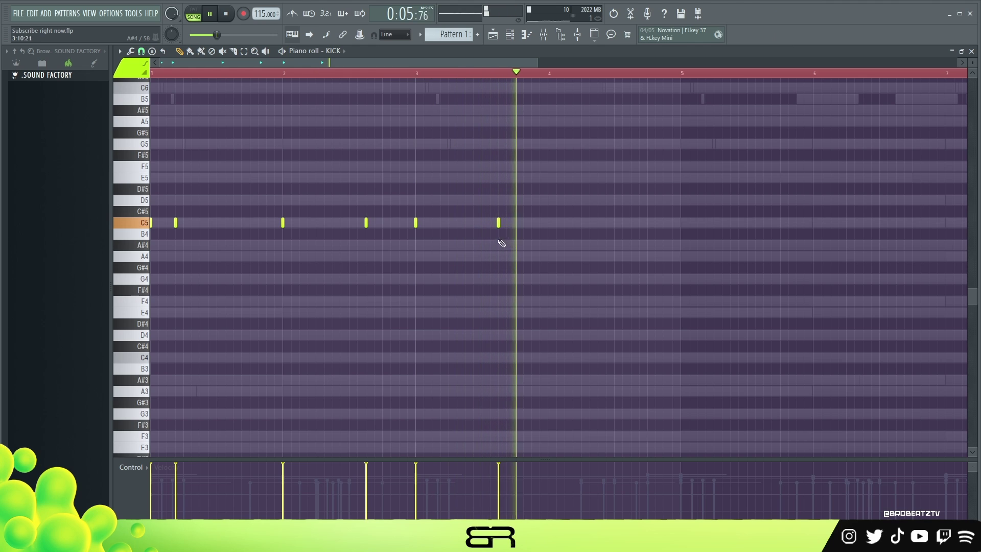
Add a C5 kick at step 11 of bar 4 and duplicate the four-bar kick pattern starting at bar 5
{"action": "left_click", "coordinate": [631, 223]}
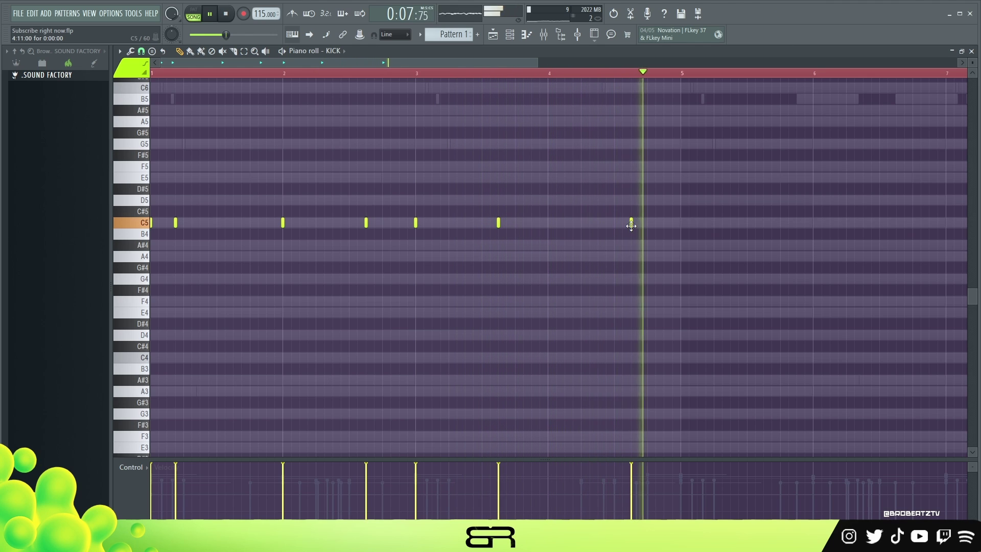
{"action": "key", "text": "space"}
{"action": "key", "text": "ctrl+a"}
{"action": "left_click_drag", "start_coordinate": [176, 225], "coordinate": [706, 223], "text": "shift"}
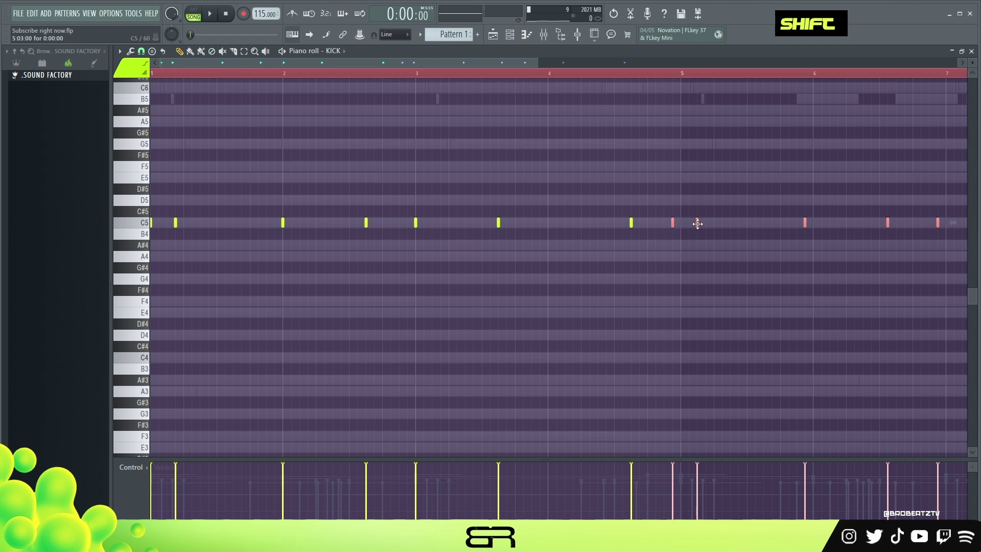
{"action": "left_click_drag", "start_coordinate": [699, 223], "coordinate": [703, 223]}
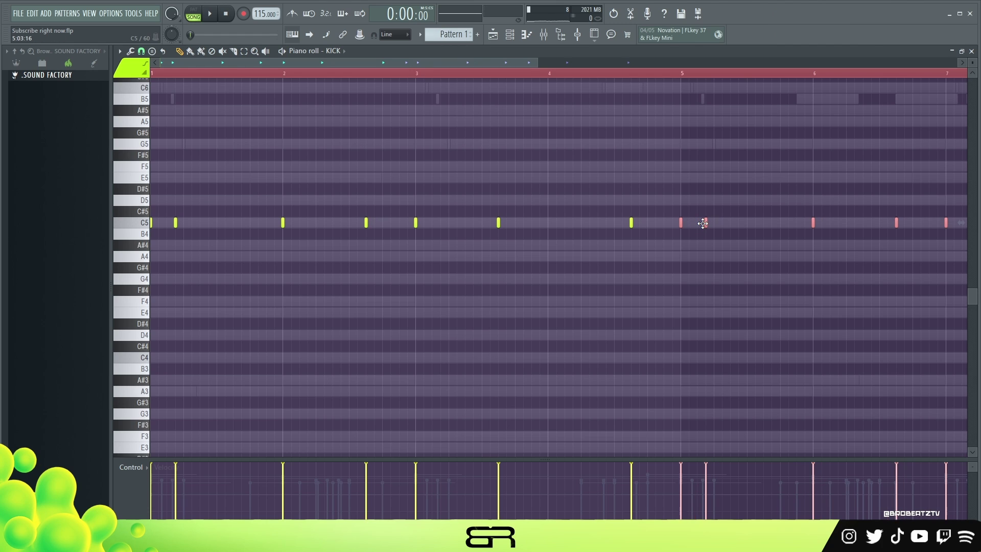
{"action": "right_click", "coordinate": [599, 168]}
{"action": "right_click", "coordinate": [580, 180], "text": "ctrl"}
{"action": "key", "text": "space"}
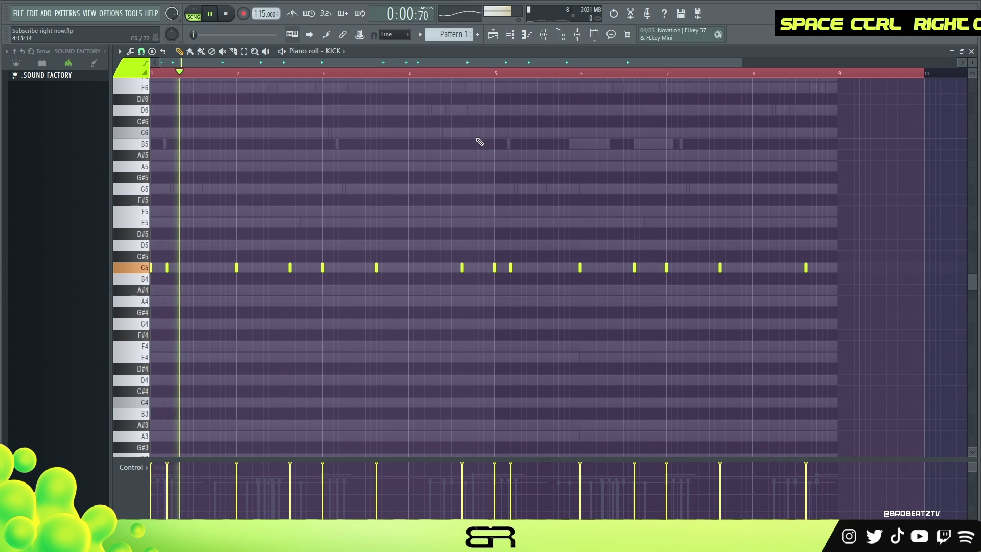
Add SNARE hits on steps 7 and 13 in the channel rack and audition them with the beat
{"action": "left_click", "coordinate": [510, 35]}
{"action": "key", "text": "space"}
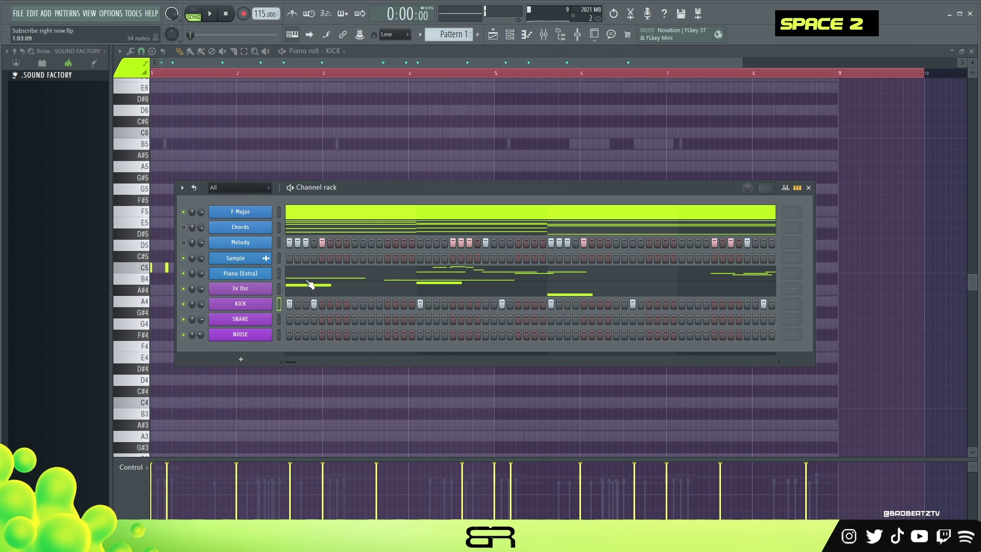
{"action": "key", "text": "space"}
{"action": "key", "text": "space"}
{"action": "left_click", "coordinate": [338, 319]}
{"action": "key", "text": "space"}
{"action": "key", "text": "space"}
{"action": "left_click", "coordinate": [387, 321]}
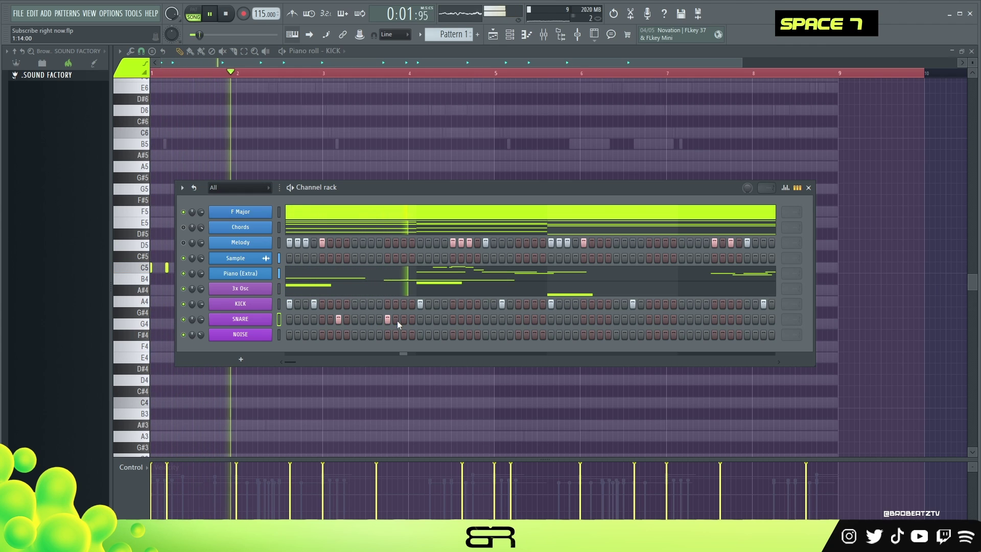
{"action": "key", "text": "space"}
{"action": "key", "text": "space"}
Open the SNARE channel in the piano roll and duplicate its two hits into every bar up to bar 8
{"action": "right_click", "coordinate": [268, 318]}
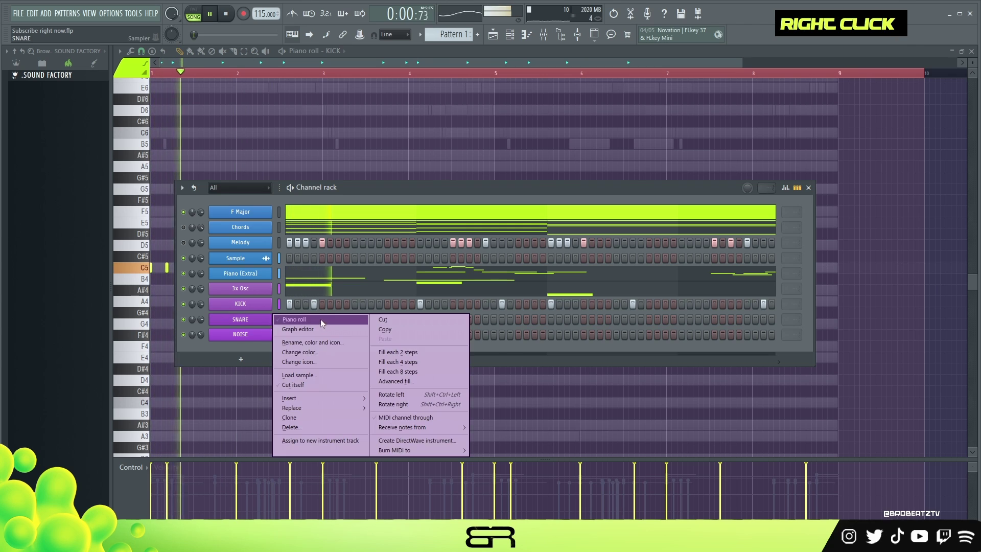
{"action": "left_click", "coordinate": [320, 320]}
{"action": "key", "text": "ctrl+a"}
{"action": "left_click_drag", "start_coordinate": [184, 269], "coordinate": [269, 271], "text": "shift"}
{"action": "key", "text": "shift+space"}
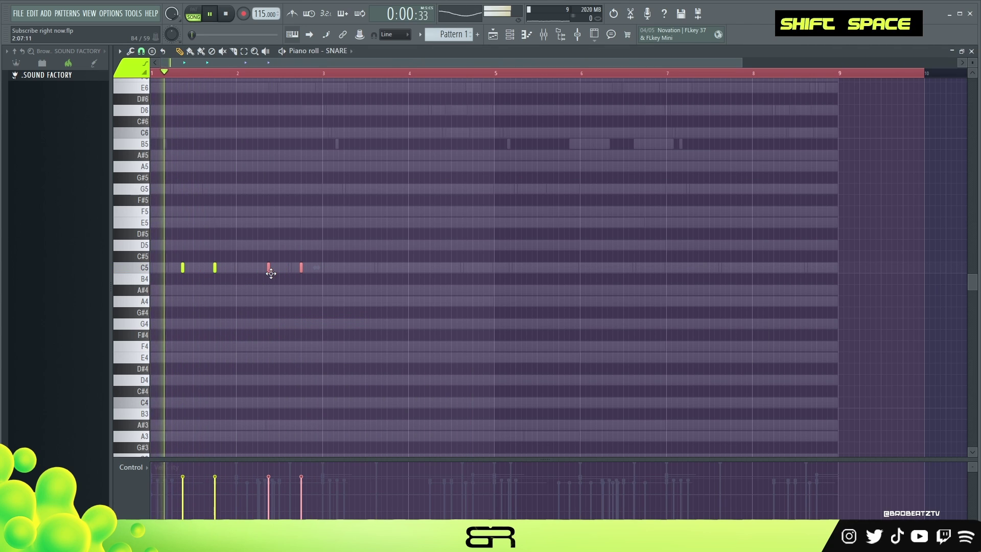
{"action": "key", "text": "ctrl+a"}
{"action": "left_click", "coordinate": [183, 271], "text": "shift"}
{"action": "left_click_drag", "start_coordinate": [182, 271], "coordinate": [355, 278], "text": "shift"}
{"action": "key", "text": "ctrl+a"}
{"action": "left_click_drag", "start_coordinate": [182, 267], "coordinate": [526, 279], "text": "shift"}
Raise the velocity of all the SNARE notes slightly
{"action": "key", "text": "ctrl+a"}
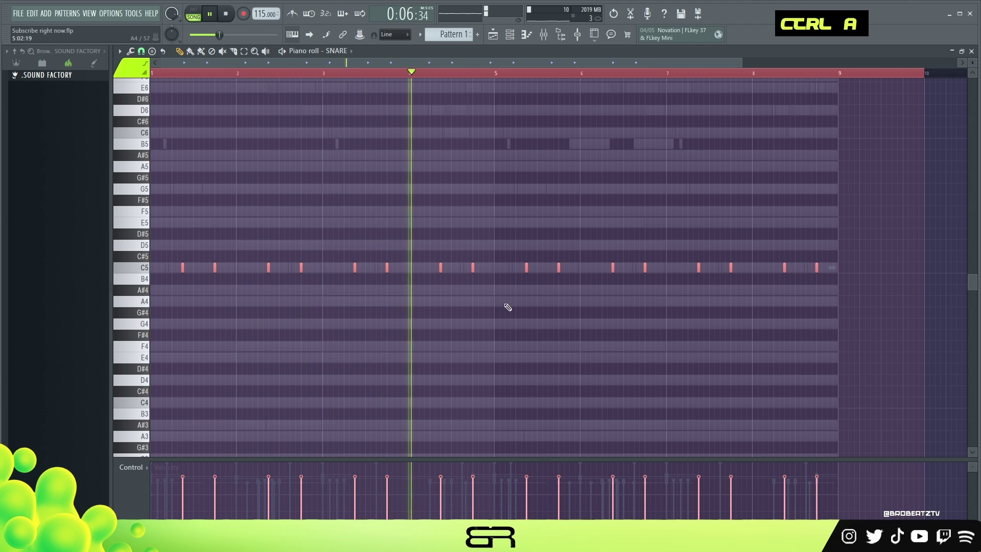
{"action": "scroll", "coordinate": [519, 160], "scroll_direction": "up", "scroll_amount": 3}
{"action": "key", "text": "F6"}
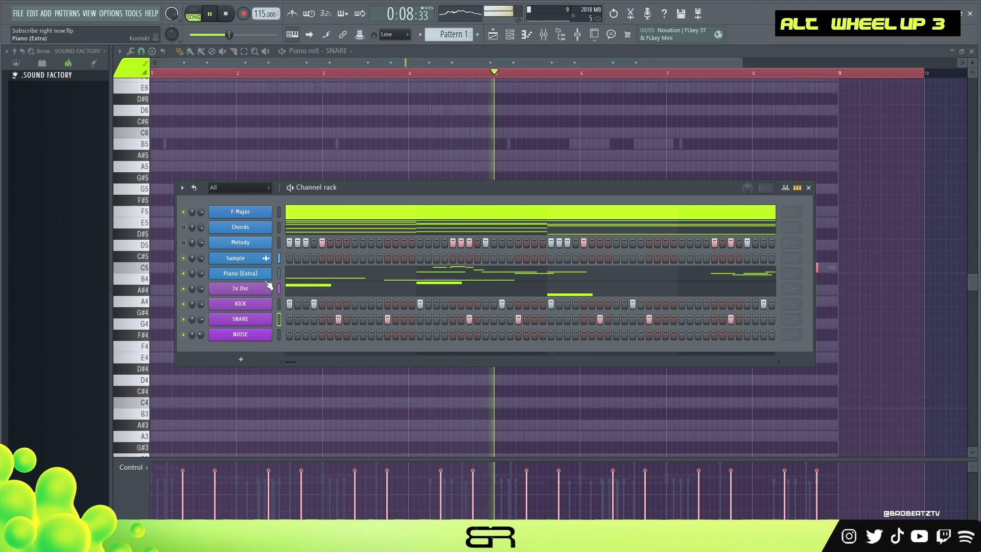
Layer the whole KICK pattern with a copy one semitone lower on B4 and play it
{"action": "key", "text": "space"}
{"action": "right_click", "coordinate": [266, 304]}
{"action": "left_click", "coordinate": [297, 305]}
{"action": "key", "text": "ctrl+a"}
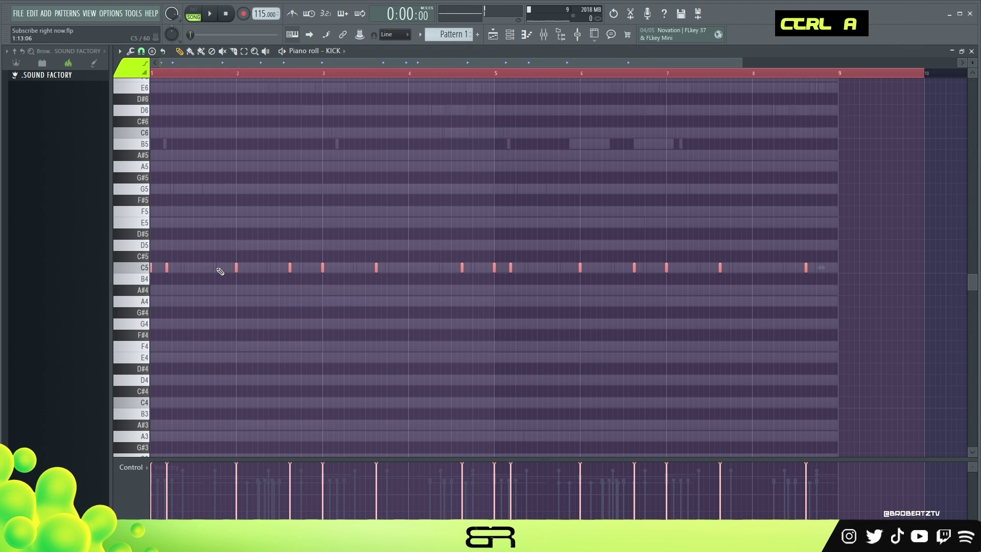
{"action": "left_click_drag", "start_coordinate": [236, 271], "coordinate": [233, 282], "text": "shift"}
{"action": "key", "text": "space"}
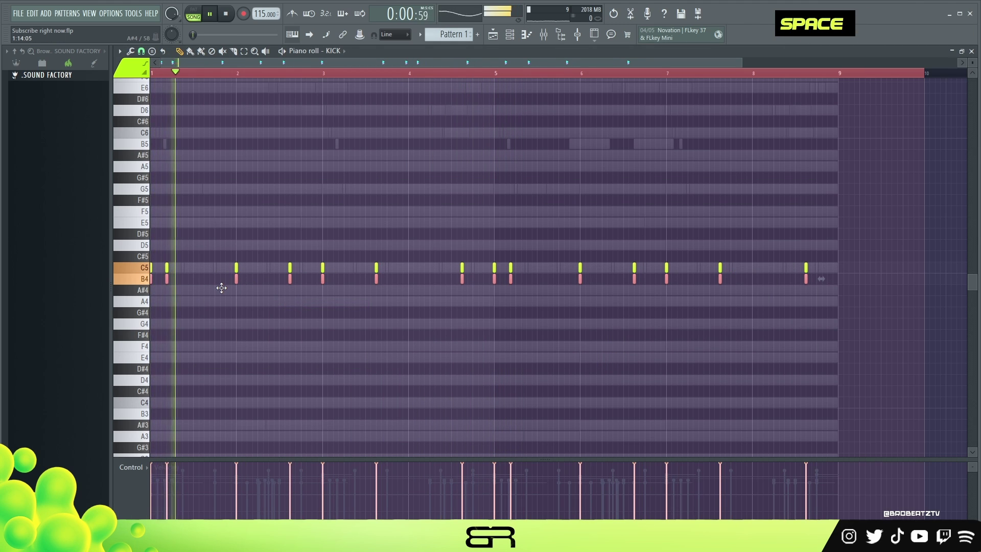
Reduce the velocity of the B4 kick layer slightly below the C5 notes while listening
{"action": "scroll", "coordinate": [231, 286], "scroll_direction": "down", "scroll_amount": 2, "text": "alt"}
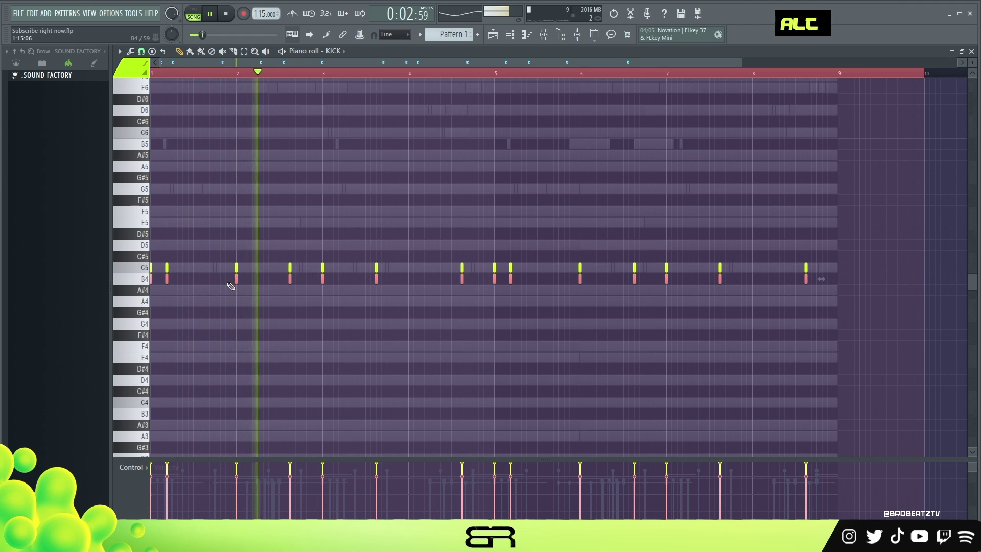
{"action": "scroll", "coordinate": [231, 286], "scroll_direction": "up", "scroll_amount": 2, "text": "alt"}
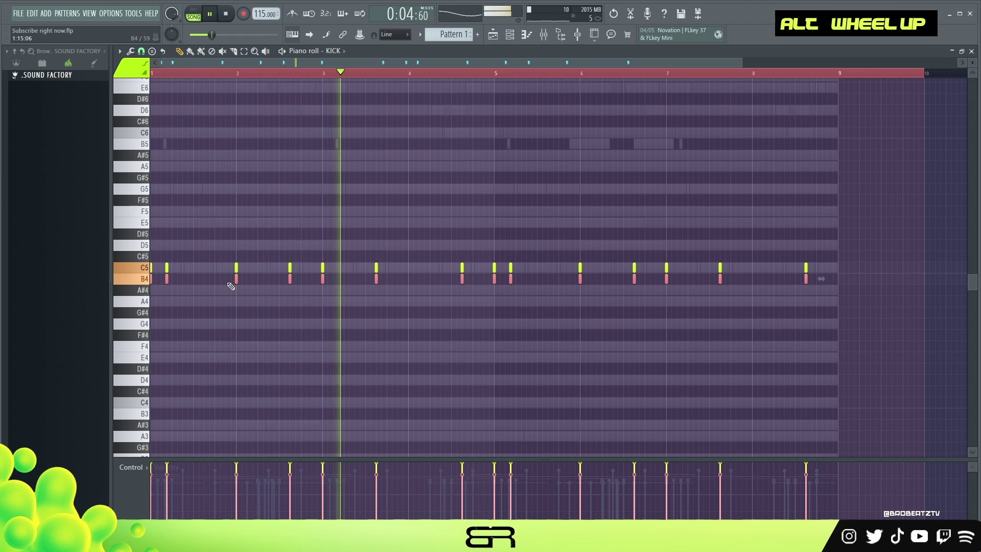
{"action": "left_click", "coordinate": [512, 37]}
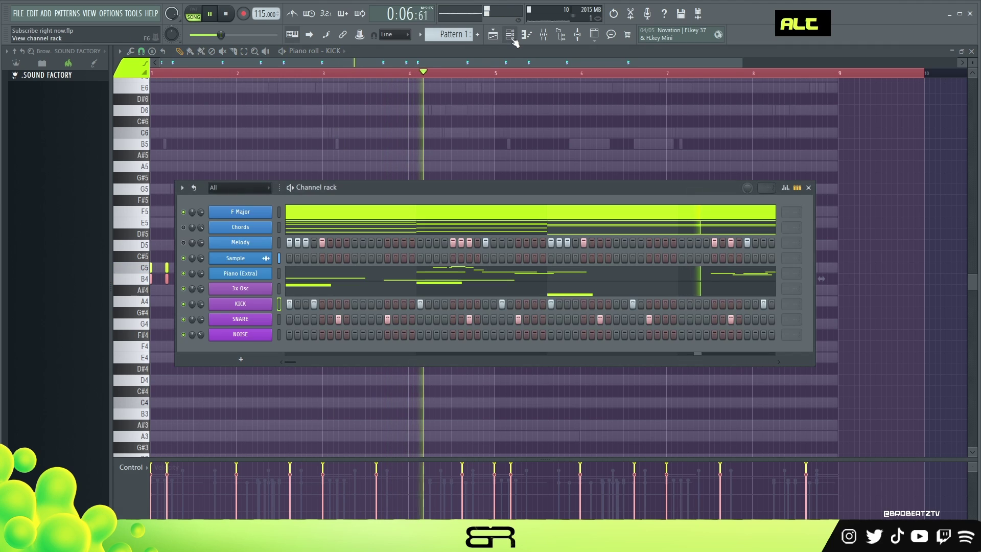
{"action": "key", "text": "space"}
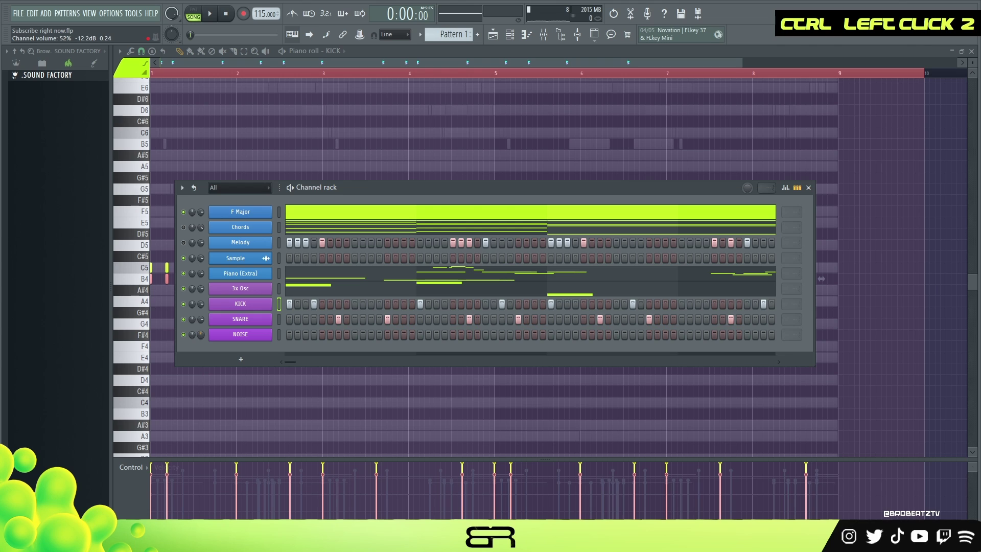
Fill the NOISE channel on each 4 steps and set its channel volume to 29%
{"action": "right_click", "coordinate": [265, 332]}
{"action": "left_click", "coordinate": [411, 375]}
{"action": "key", "text": "space"}
{"action": "mouse_move", "coordinate": [202, 335]}
{"action": "left_mouse_down"}
{"action": "mouse_move", "coordinate": [202, 352]}
{"action": "mouse_move", "coordinate": [201, 328]}
{"action": "left_mouse_up"}
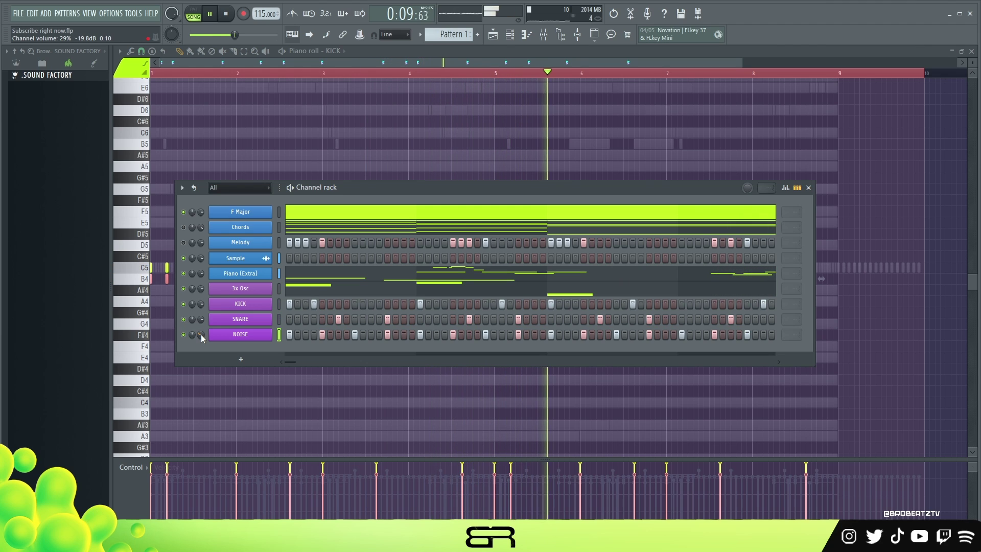
Mute Piano (Extra) and delete the NOISE notes from bar 9 onward in the piano roll
{"action": "left_click", "coordinate": [184, 274]}
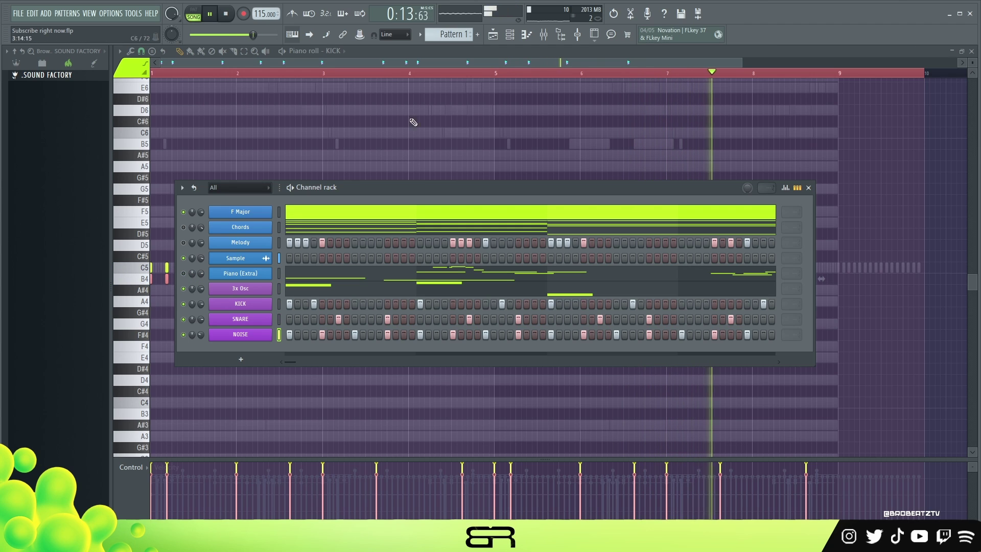
{"action": "left_click", "coordinate": [494, 36]}
{"action": "left_click", "coordinate": [510, 35]}
{"action": "left_click", "coordinate": [510, 36]}
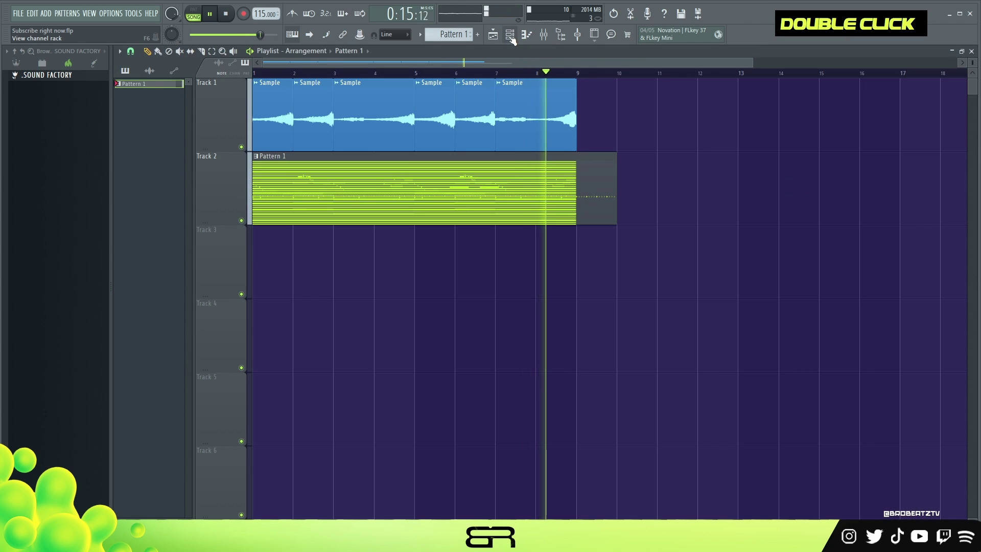
{"action": "double_click", "coordinate": [604, 205]}
{"action": "right_click", "coordinate": [277, 333]}
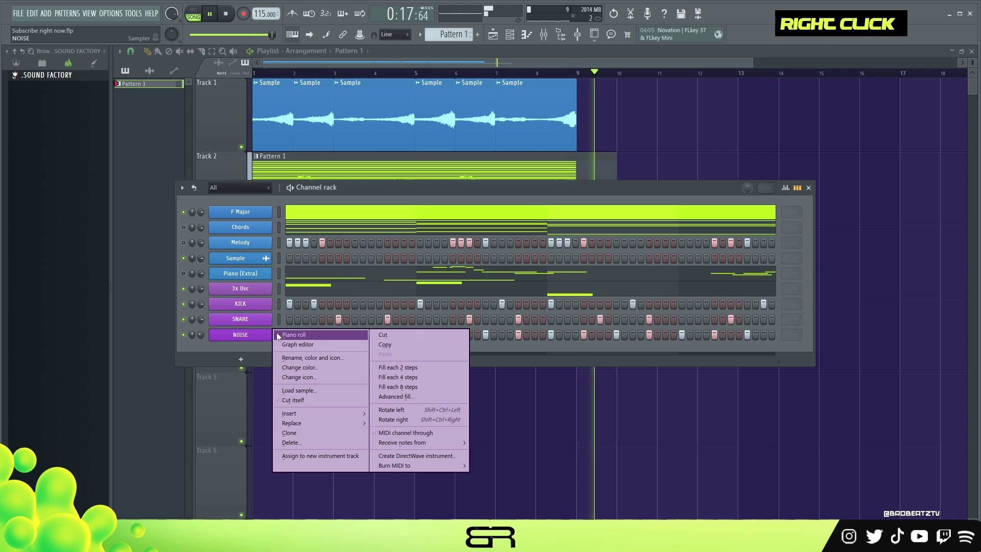
{"action": "left_click", "coordinate": [294, 334]}
{"action": "key", "text": "space"}
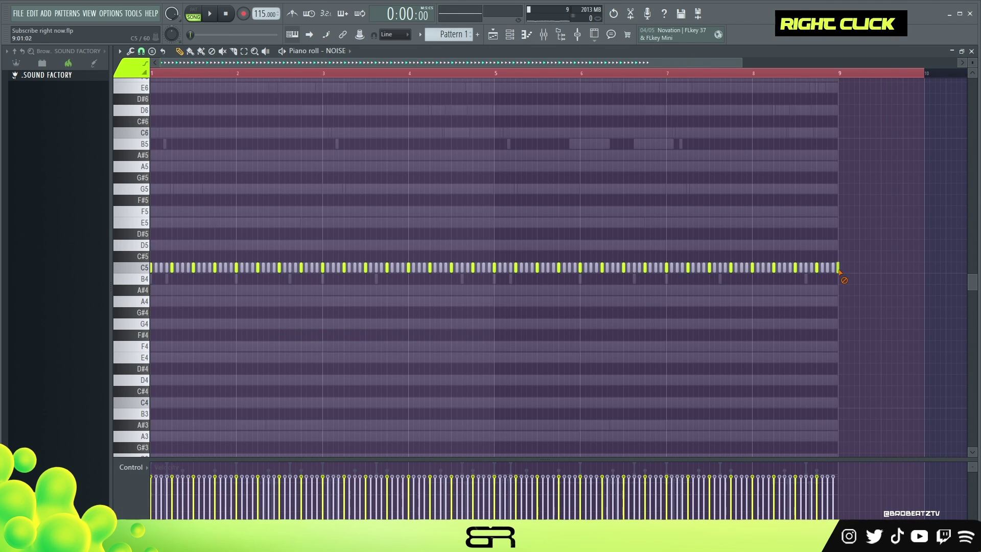
Show the channel rack over the playlist, unmute Piano (Extra) and play the full beat
{"action": "left_click", "coordinate": [493, 36]}
{"action": "left_click", "coordinate": [510, 36]}
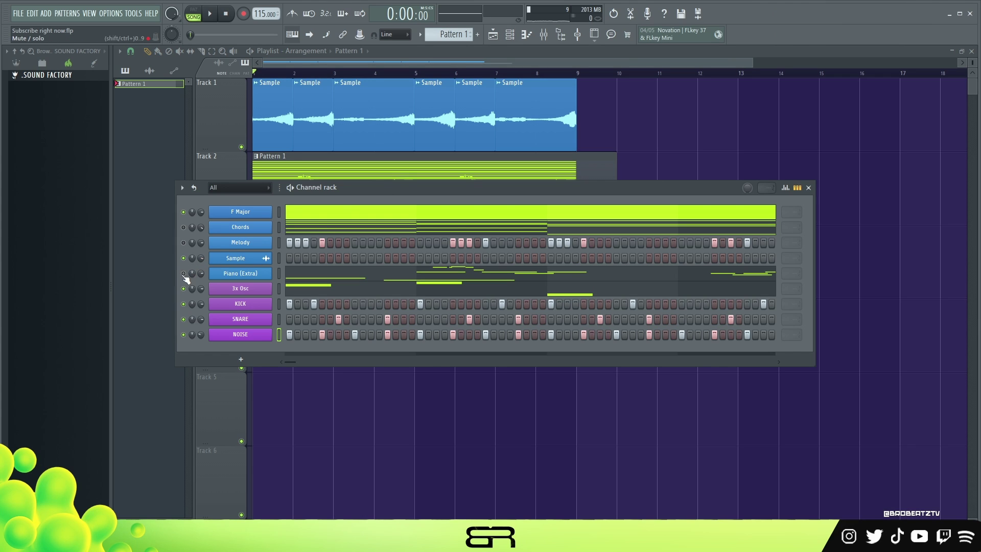
{"action": "left_click_drag", "start_coordinate": [347, 190], "coordinate": [361, 201]}
{"action": "key", "text": "space"}
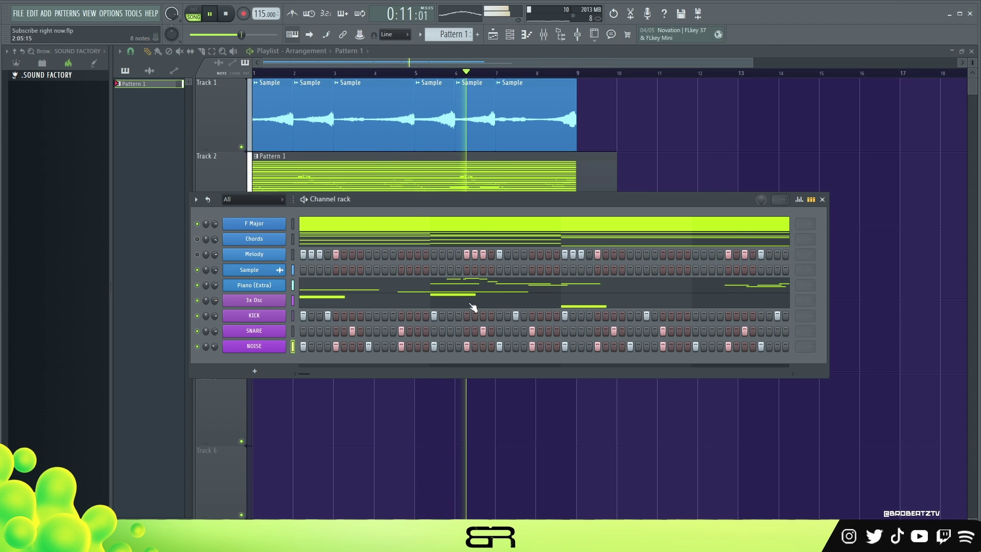
Trim the Pattern 1 clip in the playlist to end after bar 8 and stop playback
{"action": "left_click_drag", "start_coordinate": [541, 199], "coordinate": [600, 272]}
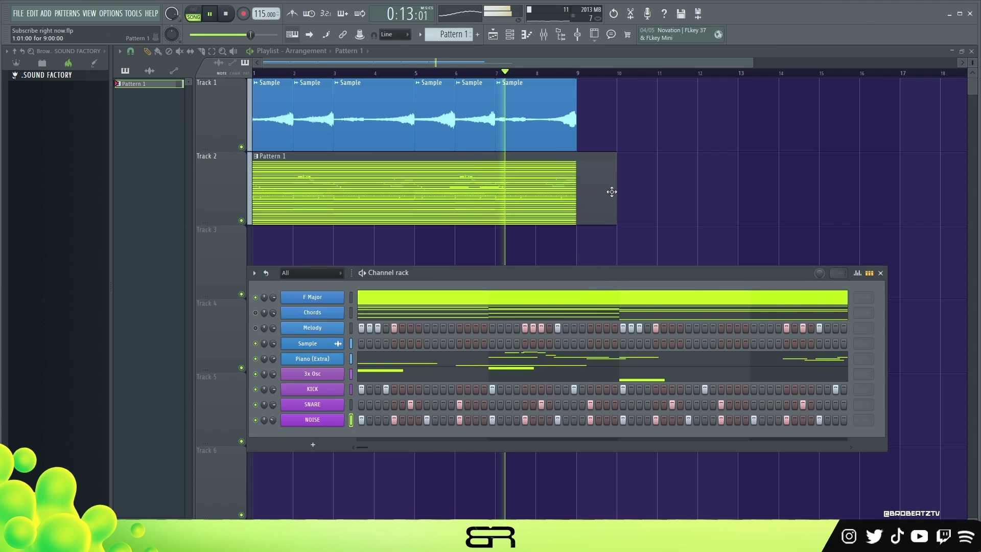
{"action": "left_click_drag", "start_coordinate": [614, 194], "coordinate": [584, 195]}
{"action": "left_click", "coordinate": [512, 35]}
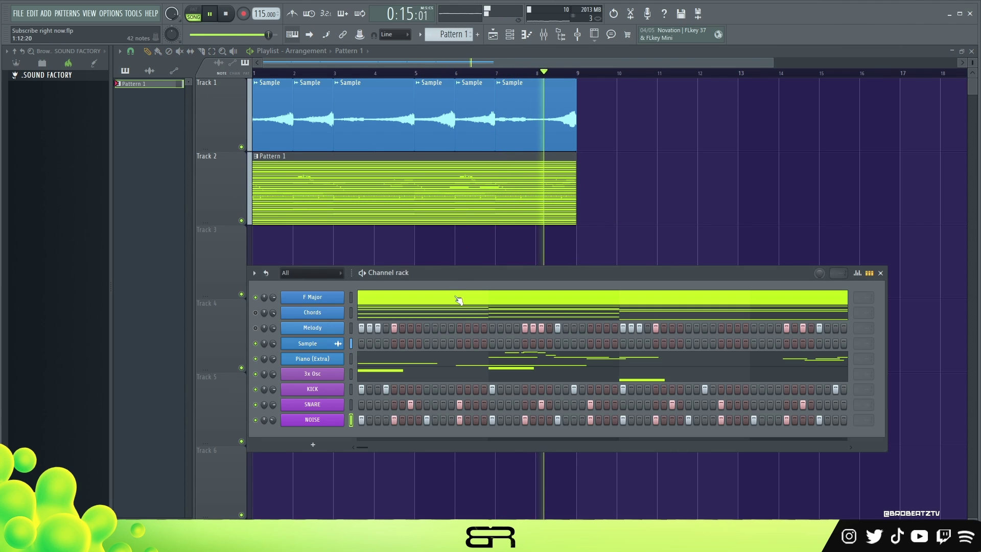
{"action": "left_click_drag", "start_coordinate": [453, 277], "coordinate": [459, 236]}
{"action": "key", "text": "space"}
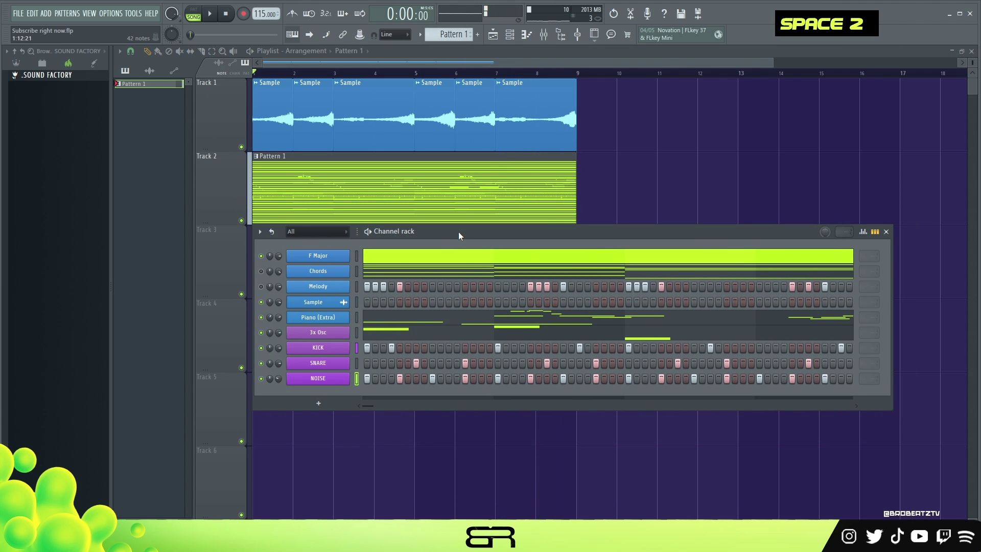